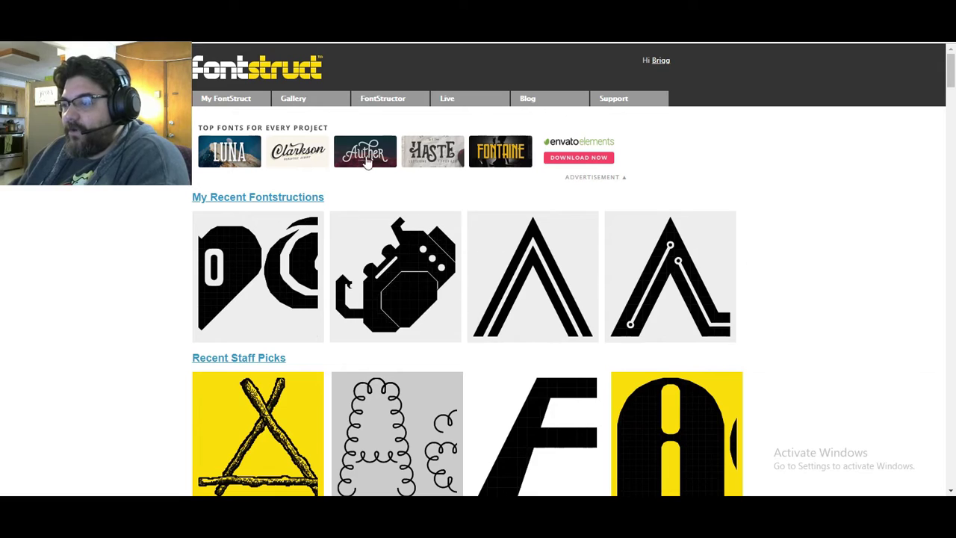
# Step: Create a new fontstruction named 'Video' and start FontStructing
pyautogui.moveTo(224, 101)
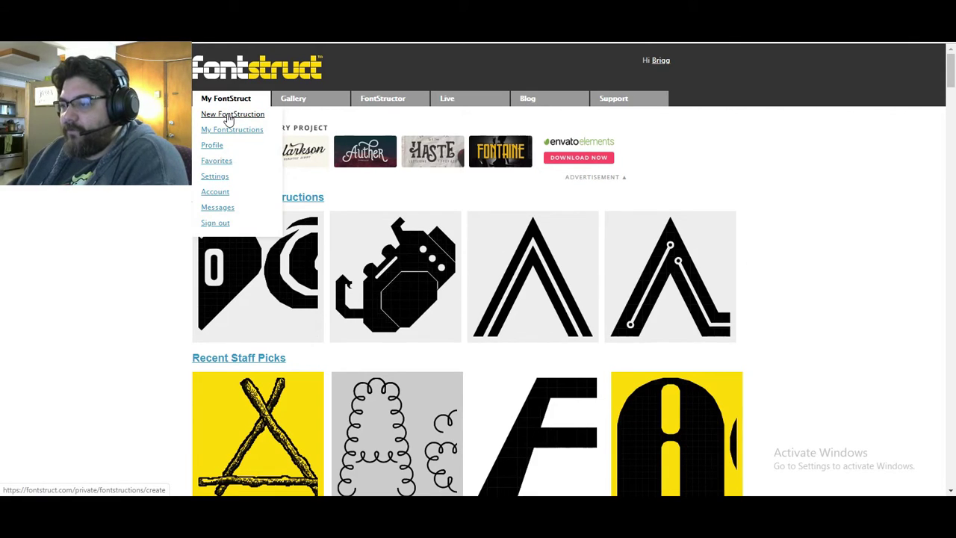
pyautogui.click(228, 117)
pyautogui.click(247, 166)
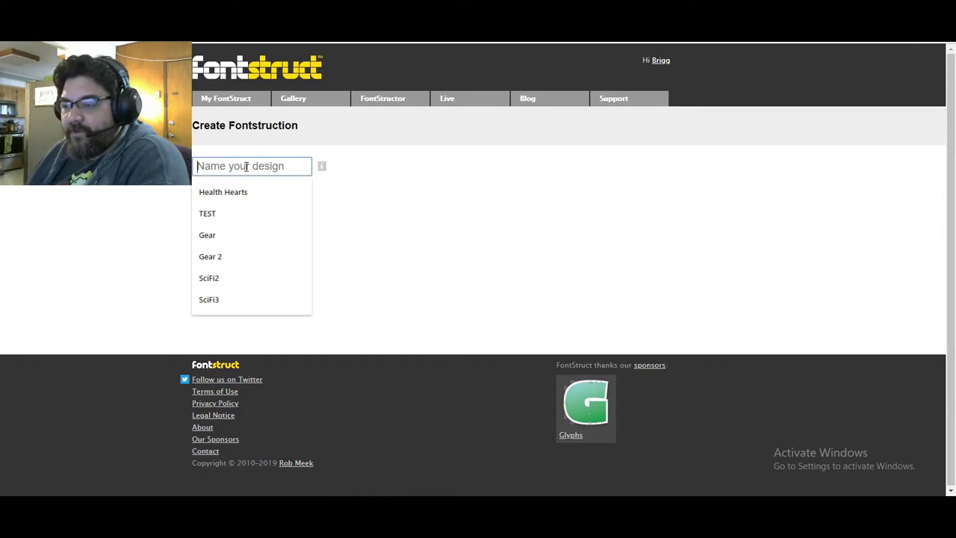
pyautogui.click(379, 219)
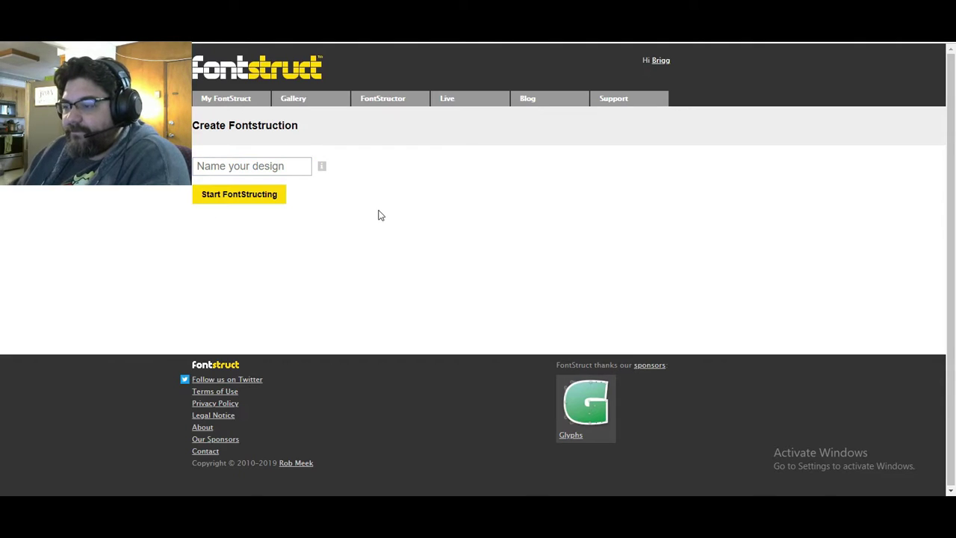
pyautogui.click(276, 165)
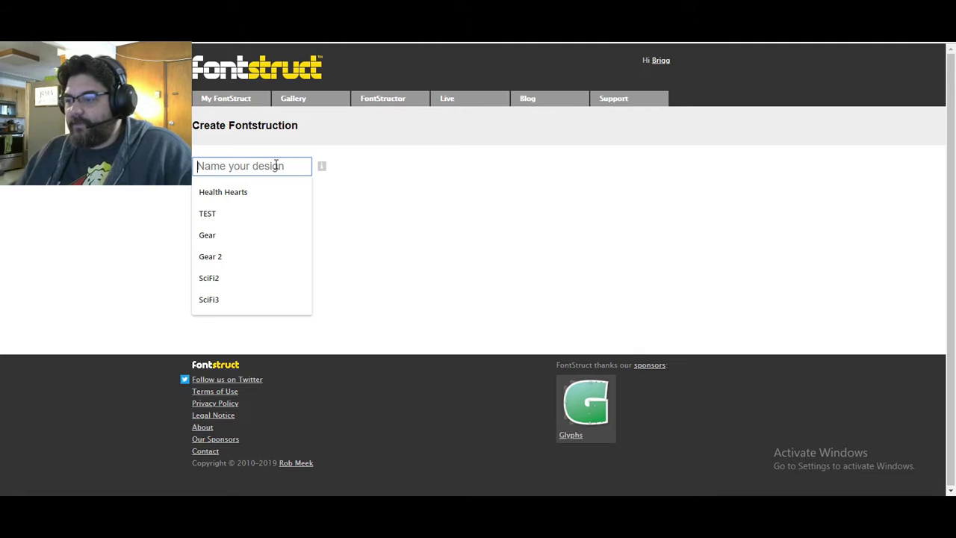
pyautogui.write('Video')
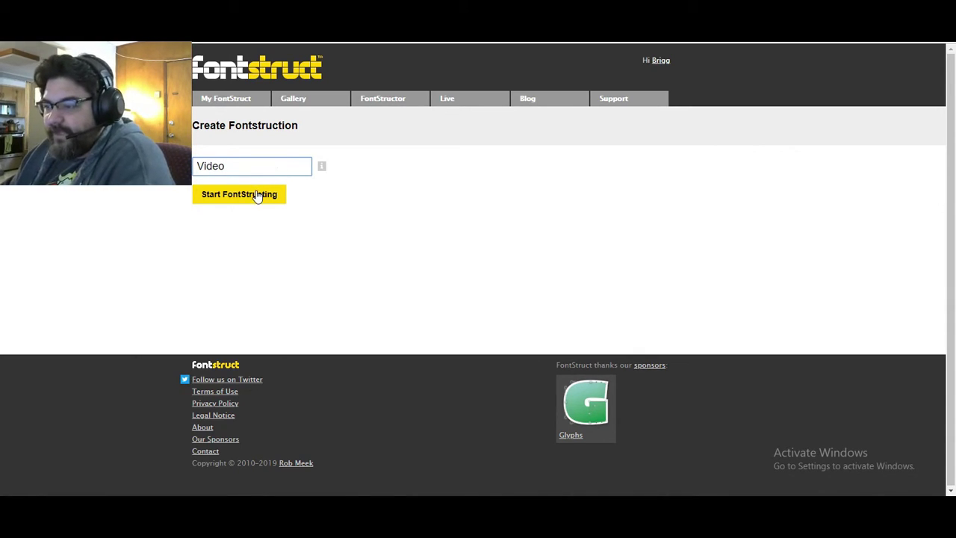
pyautogui.click(256, 195)
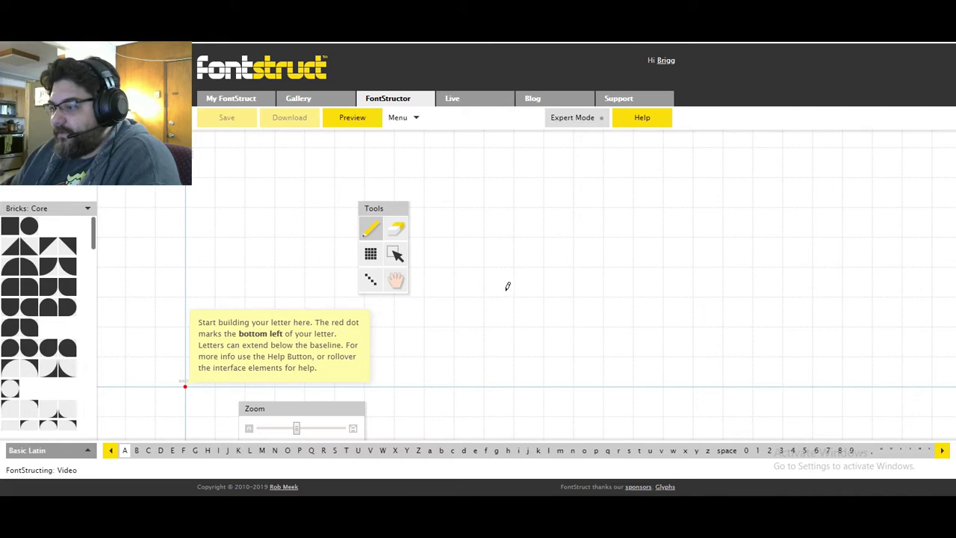
# Step: Move the Tools panel to the right edge and zoom the empty grid
pyautogui.moveTo(400, 212); pyautogui.dragTo(926, 167)
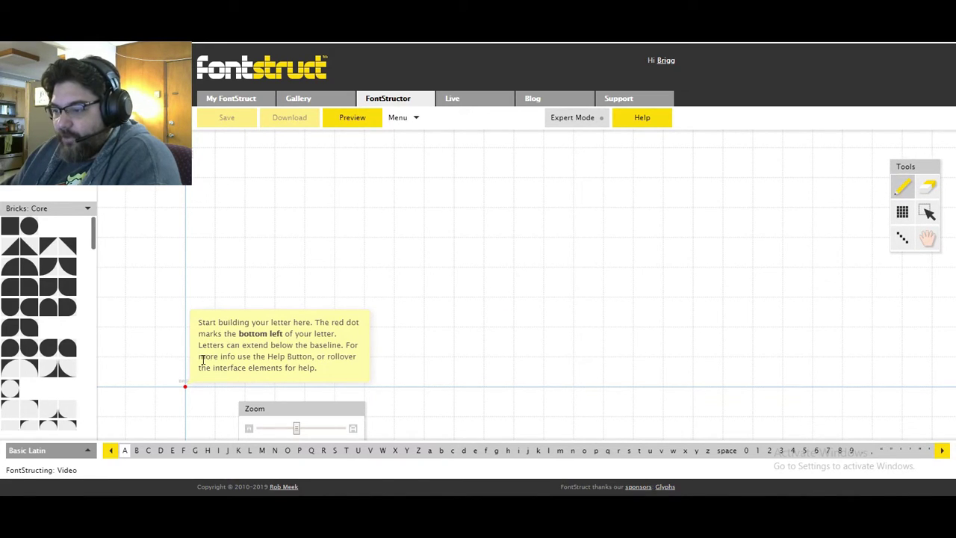
pyautogui.scroll(-2, 471, 292)
pyautogui.scroll(4, 489, 289)
pyautogui.scroll(-3, 489, 289)
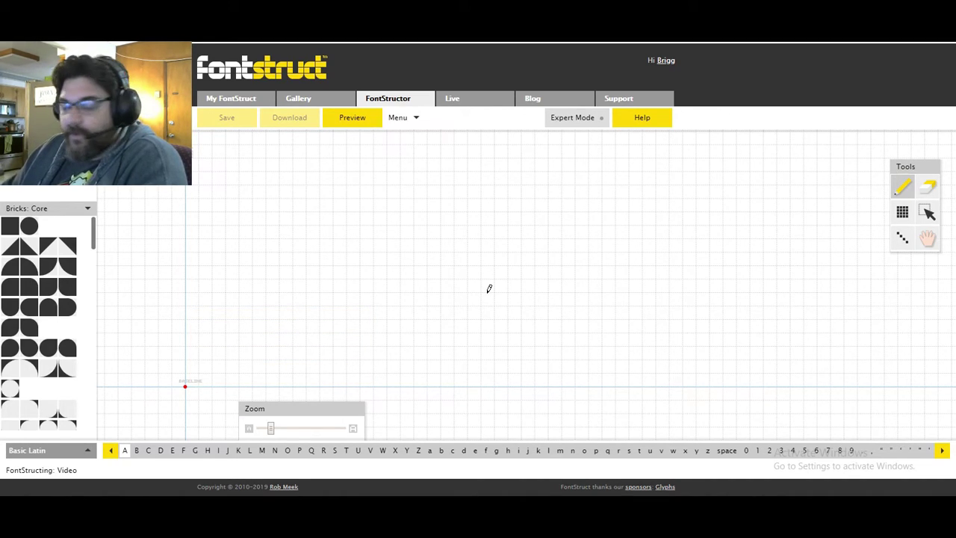
pyautogui.scroll(-2, 494, 284)
pyautogui.scroll(3, 494, 283)
pyautogui.scroll(-3, 494, 284)
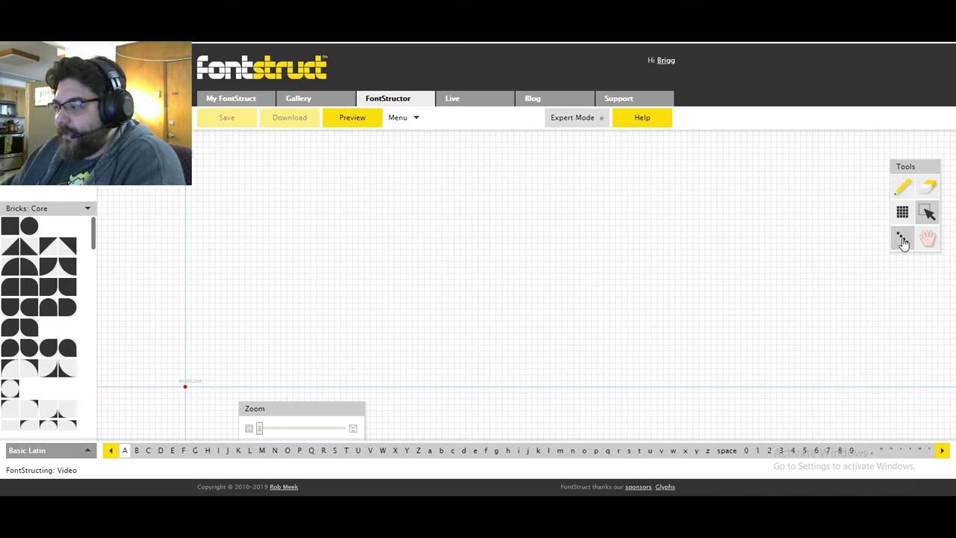
# Step: Pan the canvas with the Hand tool so the glyph origin sits further left
pyautogui.click(928, 238)
pyautogui.moveTo(538, 270)
pyautogui.mouseDown()
pyautogui.moveTo(625, 228)
pyautogui.moveTo(489, 256)
pyautogui.mouseUp()
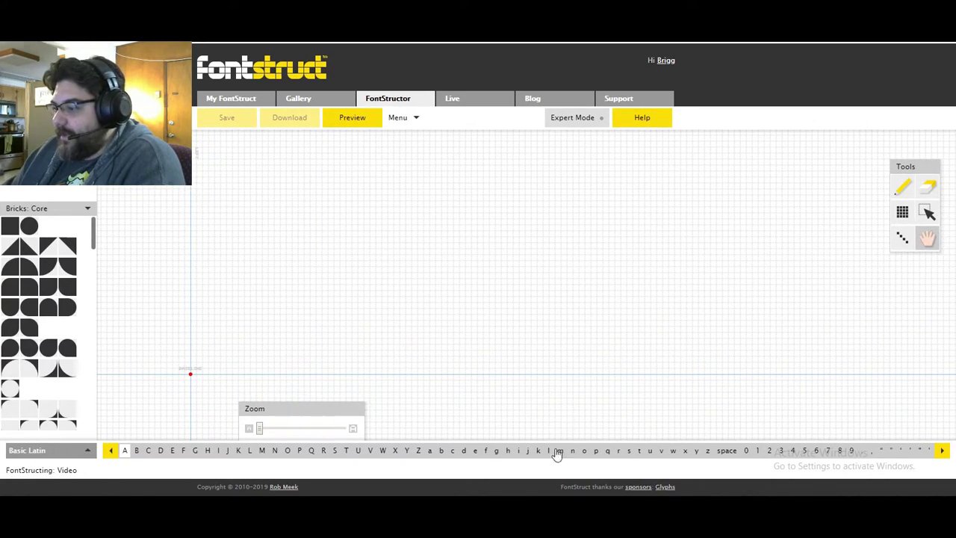
pyautogui.moveTo(360, 241)
pyautogui.mouseDown()
pyautogui.moveTo(423, 224)
pyautogui.moveTo(324, 257)
pyautogui.moveTo(395, 199)
pyautogui.moveTo(326, 241)
pyautogui.mouseUp()
pyautogui.scroll(2, 458, 290)
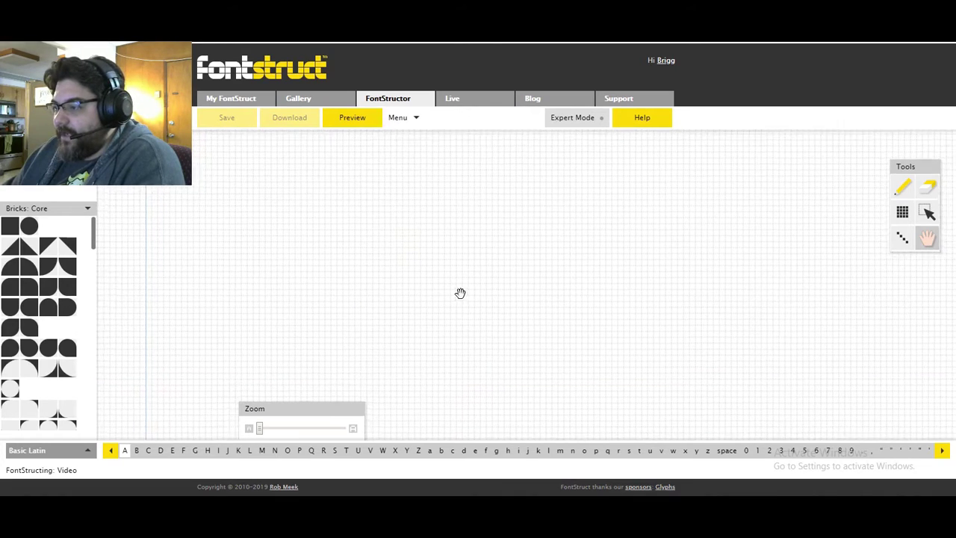
pyautogui.scroll(2, 254, 241)
pyautogui.scroll(-2, 346, 222)
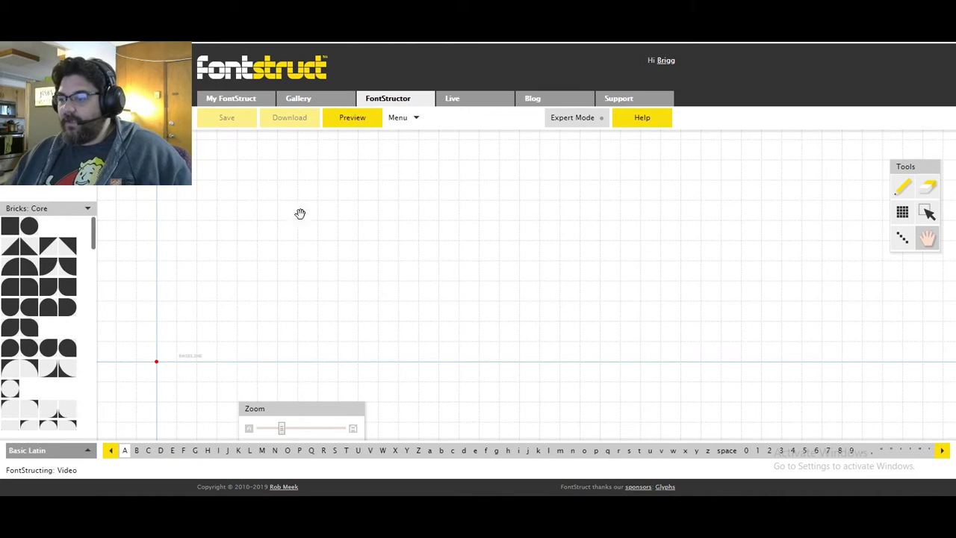
# Step: Pick the square brick and draw the A's left column and some top squares
pyautogui.moveTo(341, 217)
pyautogui.mouseDown()
pyautogui.moveTo(311, 224)
pyautogui.moveTo(320, 239)
pyautogui.moveTo(346, 220)
pyautogui.moveTo(331, 222)
pyautogui.mouseUp()
pyautogui.click(10, 225)
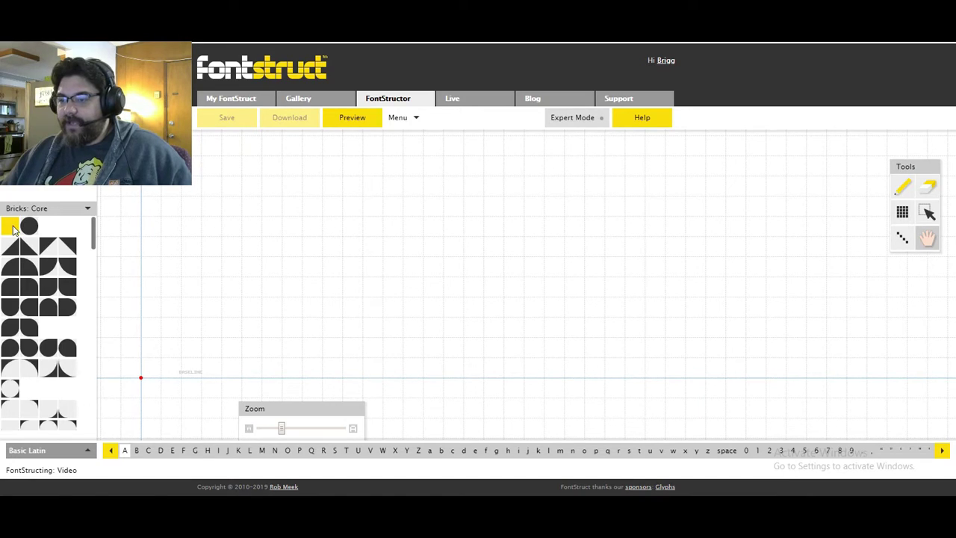
pyautogui.click(232, 206)
pyautogui.moveTo(234, 221)
pyautogui.mouseDown()
pyautogui.moveTo(240, 270)
pyautogui.moveTo(252, 243)
pyautogui.mouseUp()
pyautogui.click(292, 247)
pyautogui.moveTo(273, 213)
pyautogui.mouseDown()
pyautogui.moveTo(244, 224)
pyautogui.moveTo(250, 195)
pyautogui.moveTo(274, 210)
pyautogui.mouseUp()
# Step: Erase the stray bricks and redraw the A's top, right leg and crossbar
pyautogui.click(927, 187)
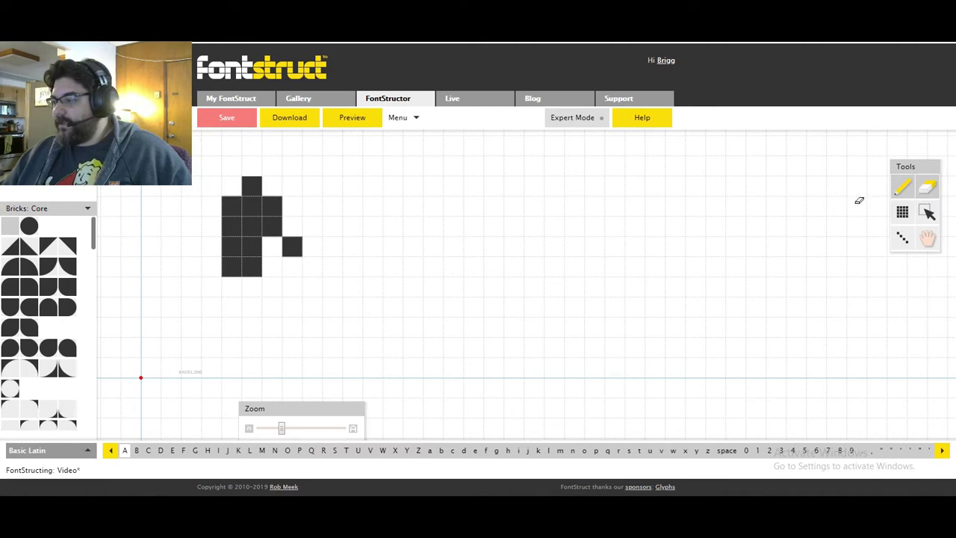
pyautogui.moveTo(261, 169); pyautogui.dragTo(366, 261)
pyautogui.click(905, 191)
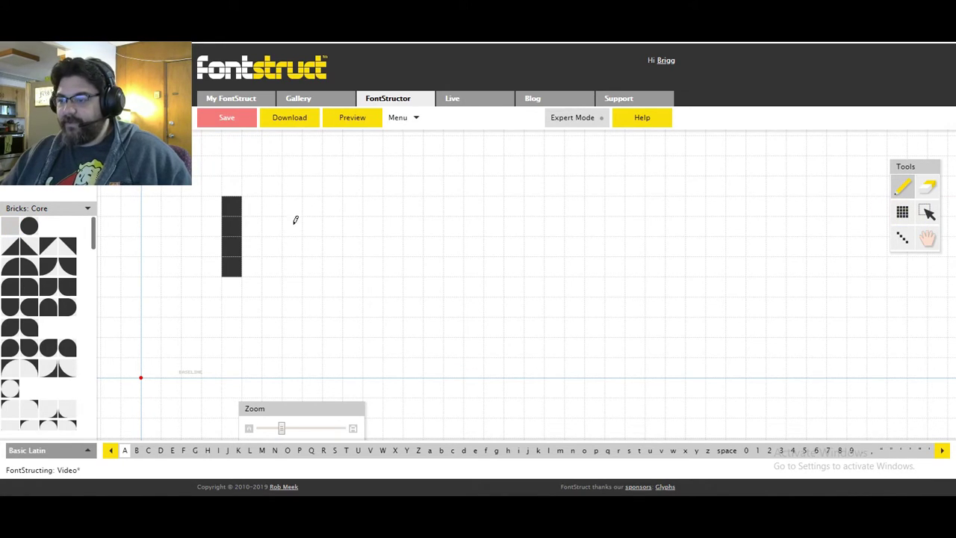
pyautogui.click(258, 186)
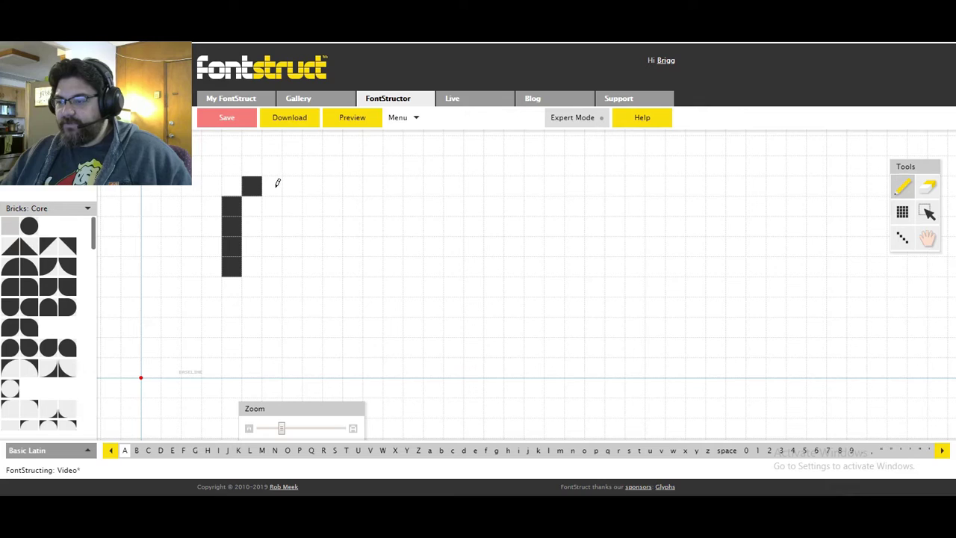
pyautogui.click(275, 185)
pyautogui.moveTo(290, 206)
pyautogui.mouseDown()
pyautogui.moveTo(275, 244)
pyautogui.moveTo(252, 243)
pyautogui.mouseUp()
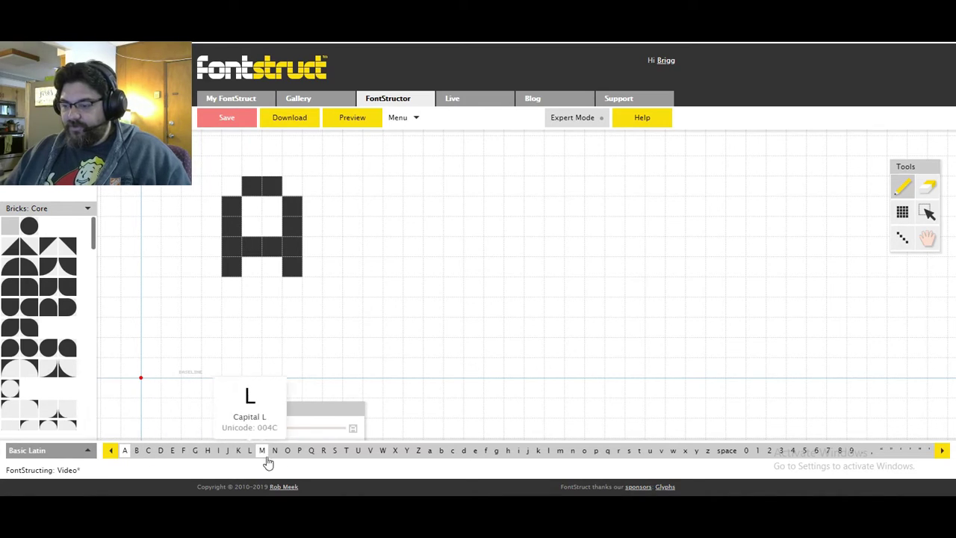
pyautogui.click(943, 452)
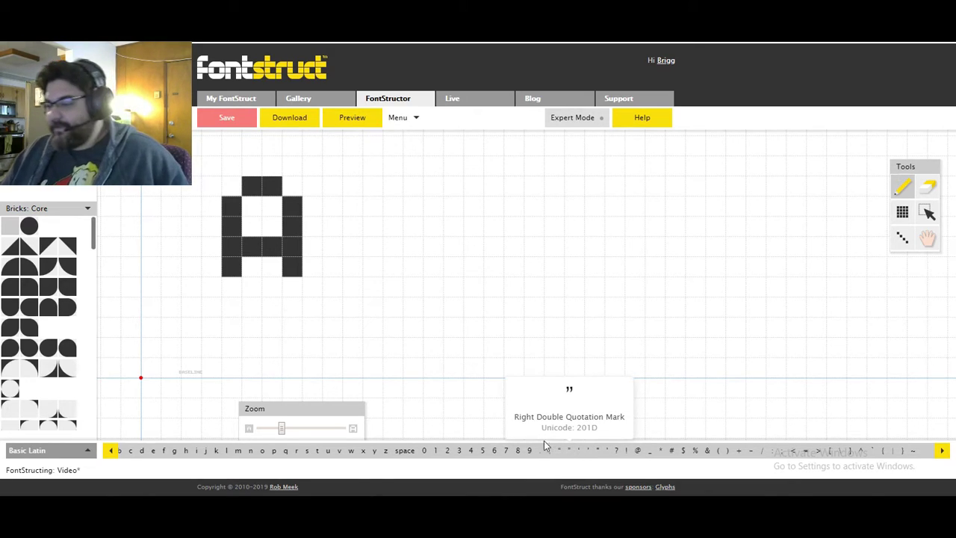
# Step: Slant the A's top-left and top-right corners with mirrored triangle bricks
pyautogui.click(110, 451)
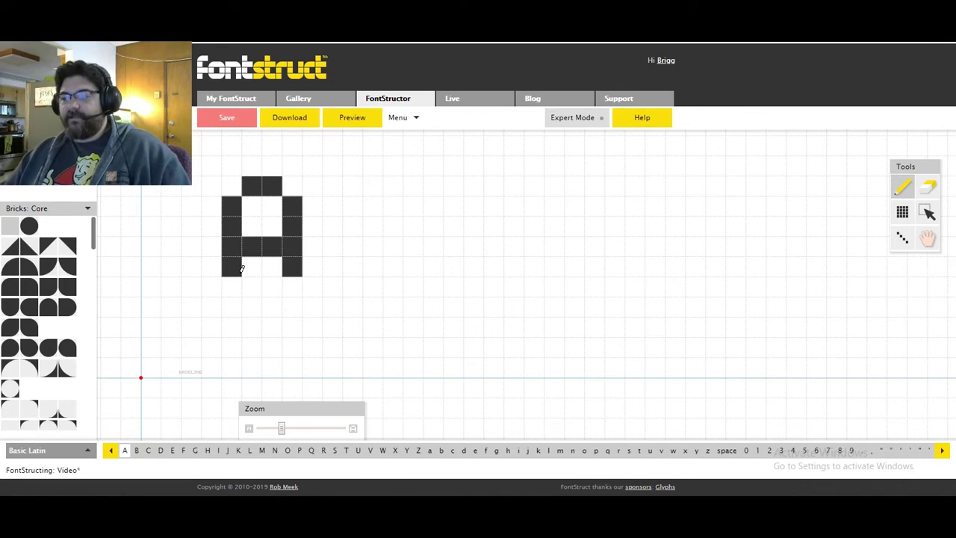
pyautogui.click(10, 247)
pyautogui.click(233, 184)
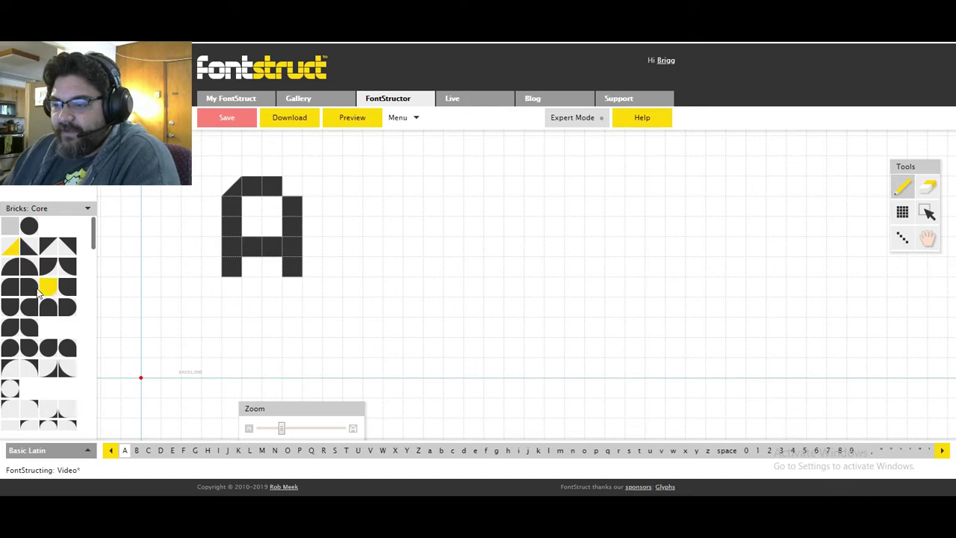
pyautogui.click(291, 186)
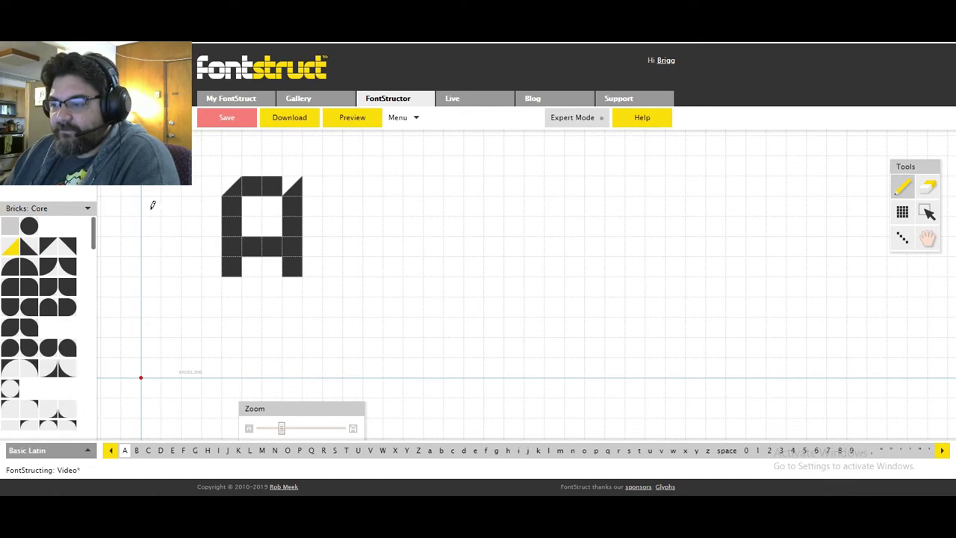
pyautogui.click(30, 243)
pyautogui.click(298, 182)
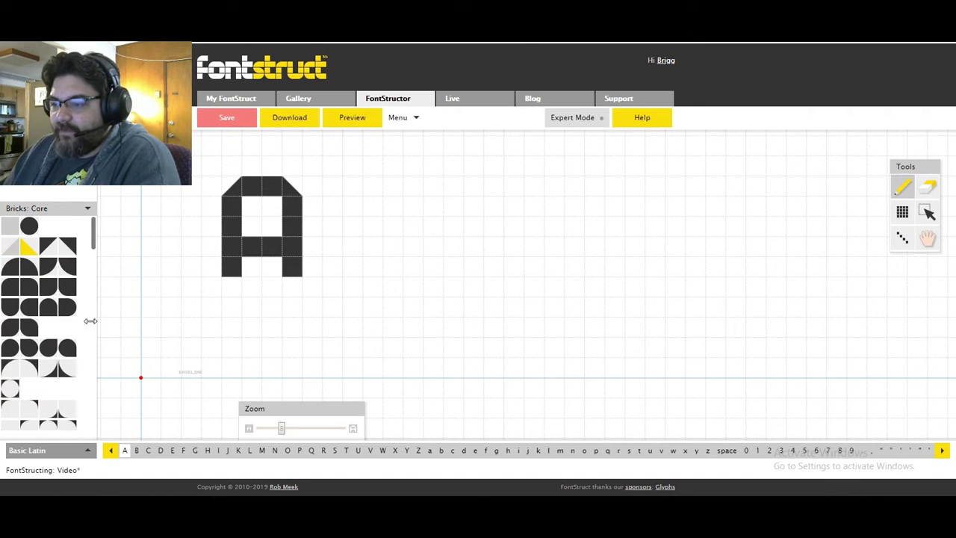
# Step: Round the A's top corners with mirrored quarter-circle bricks, then preview the font
pyautogui.click(10, 267)
pyautogui.click(235, 183)
pyautogui.click(29, 267)
pyautogui.click(292, 188)
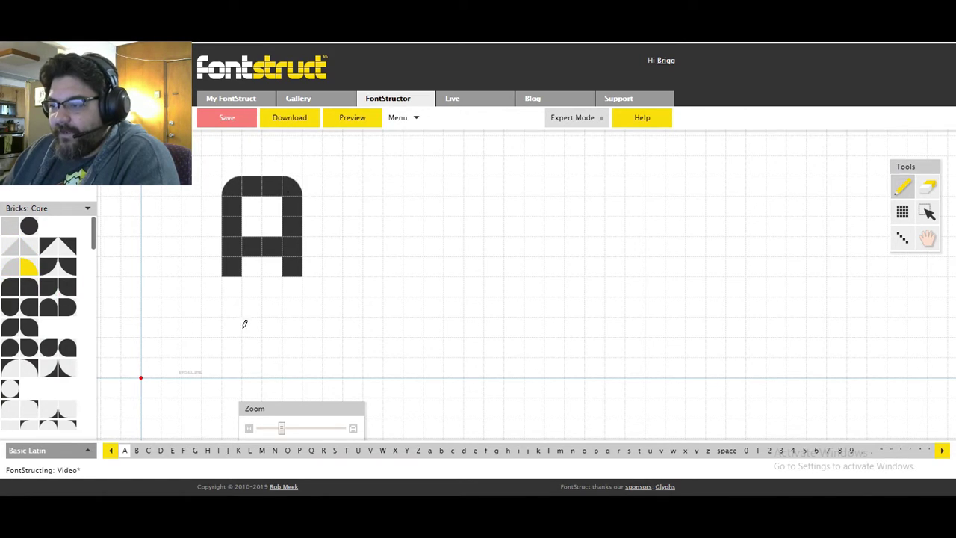
pyautogui.scroll(-1, 15, 377)
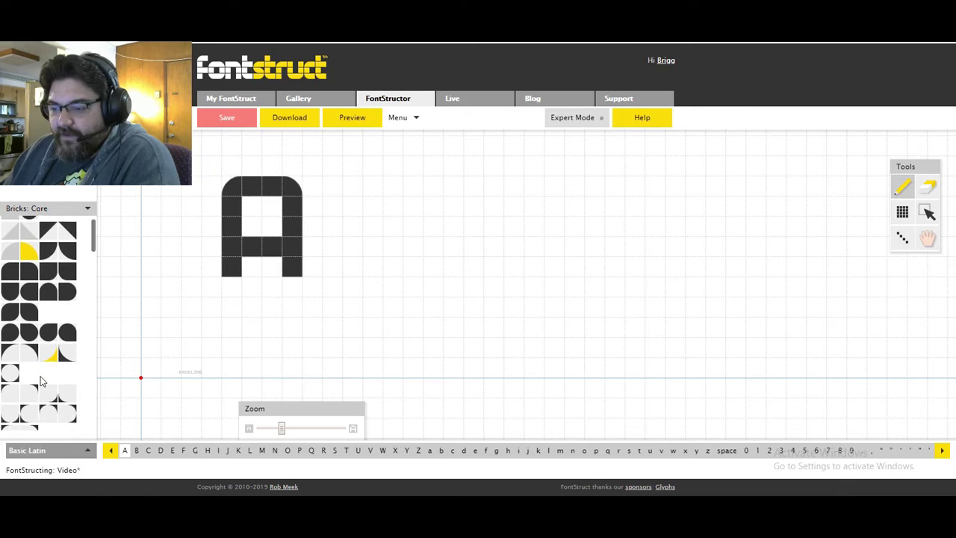
pyautogui.click(10, 349)
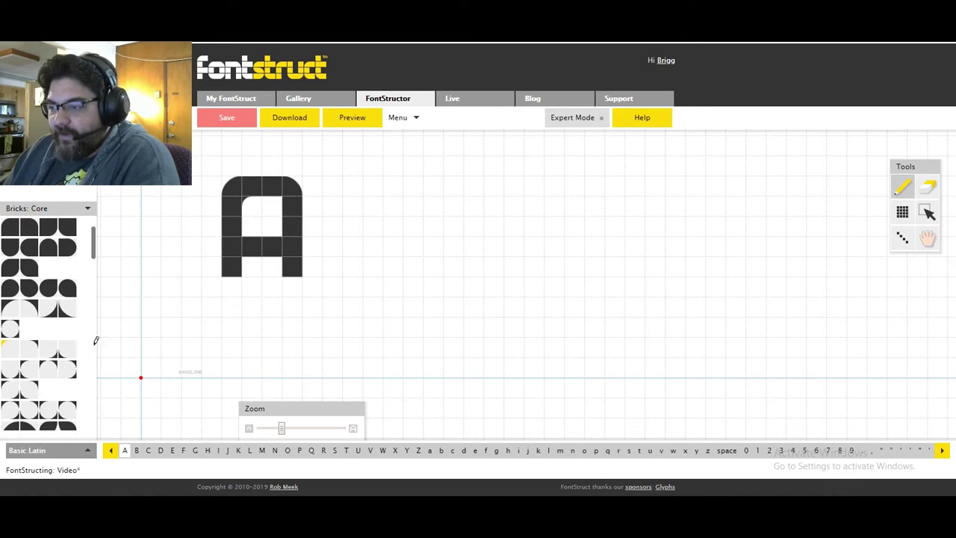
pyautogui.click(30, 349)
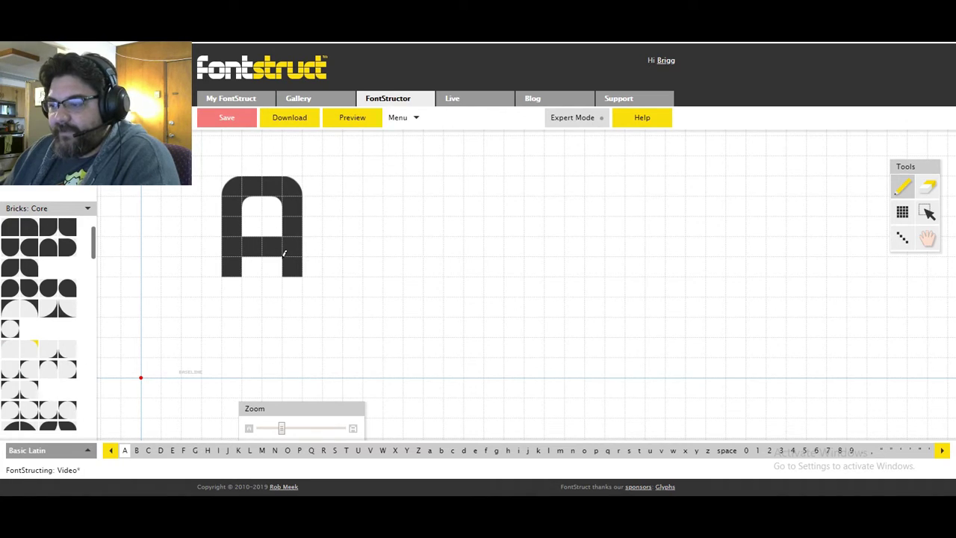
pyautogui.click(351, 121)
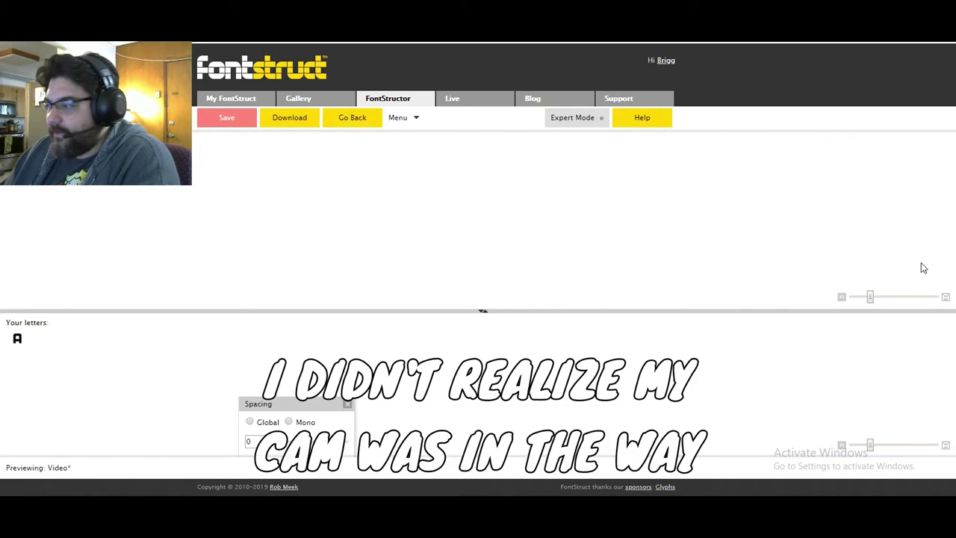
# Step: Enlarge the preview text, test-type 'a', and preview the A once more before returning to editing
pyautogui.moveTo(871, 296); pyautogui.dragTo(935, 298)
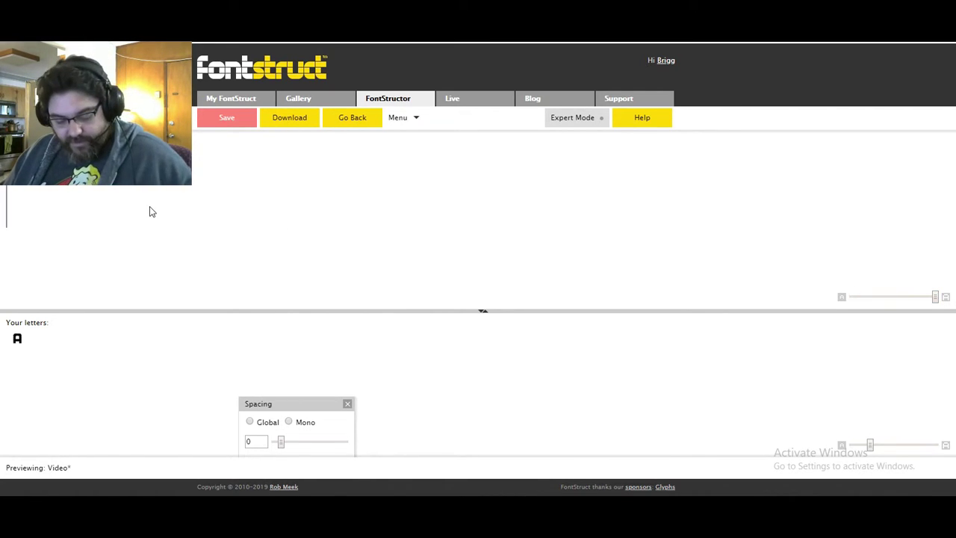
pyautogui.write('a')
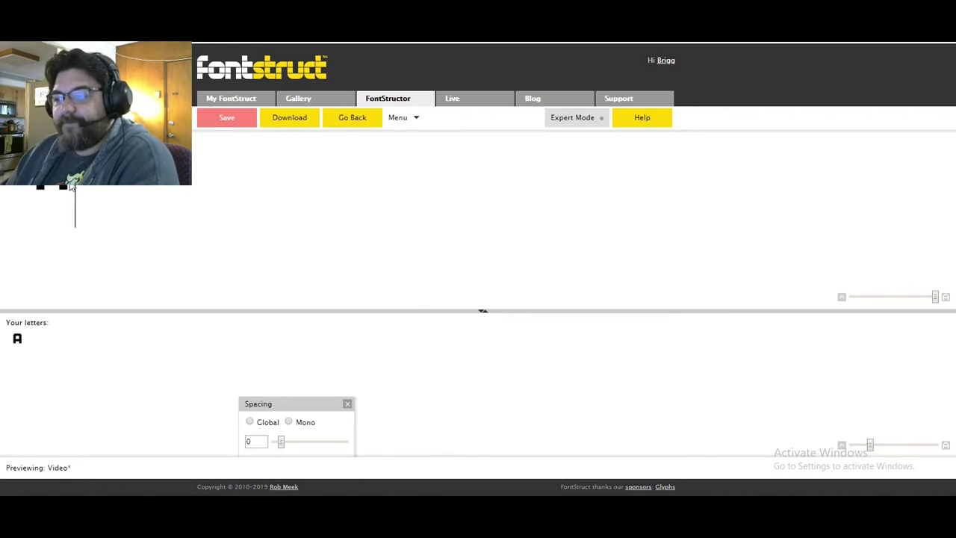
pyautogui.click(353, 121)
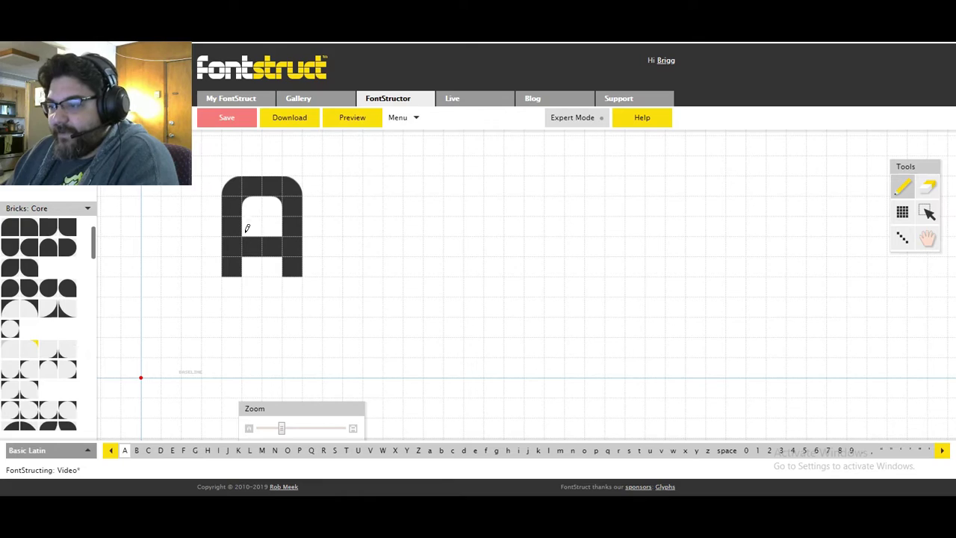
pyautogui.click(347, 122)
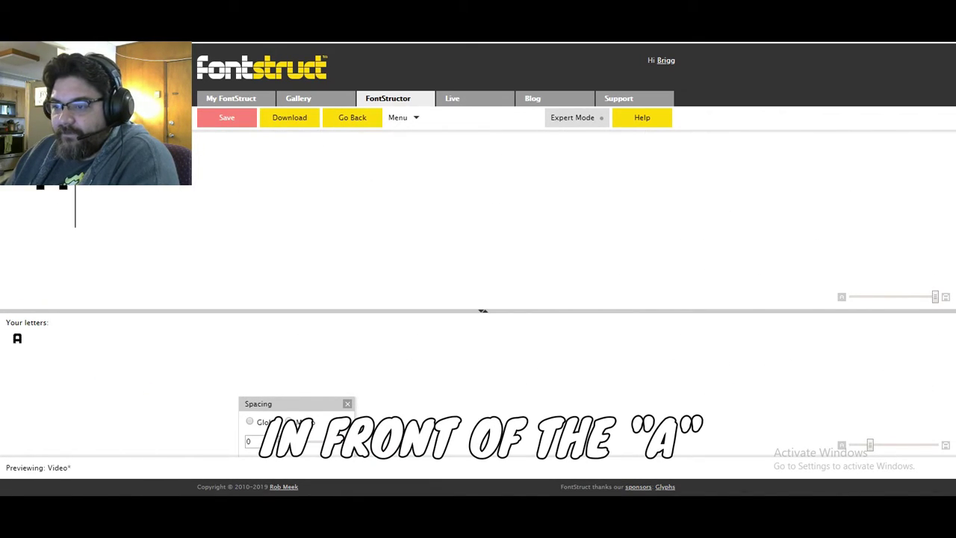
pyautogui.click(343, 122)
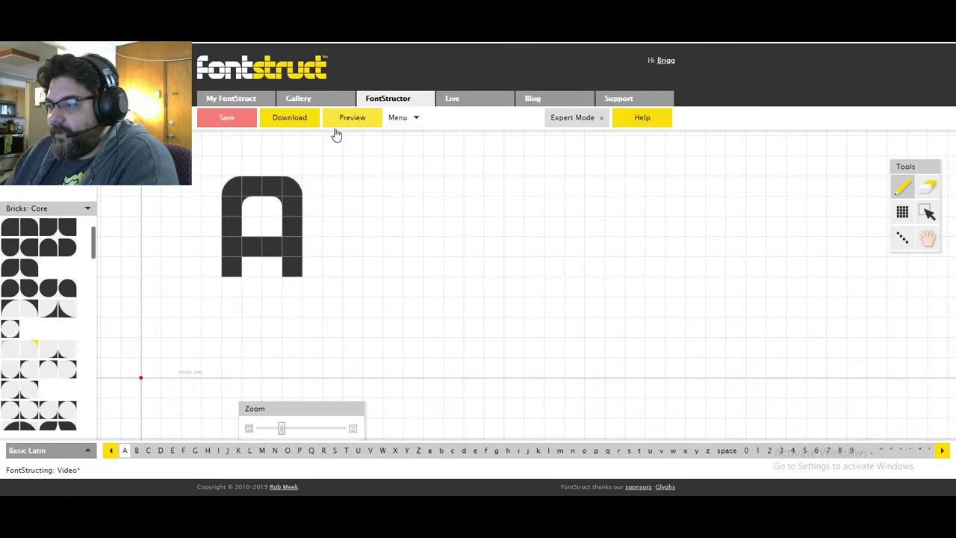
pyautogui.click(929, 215)
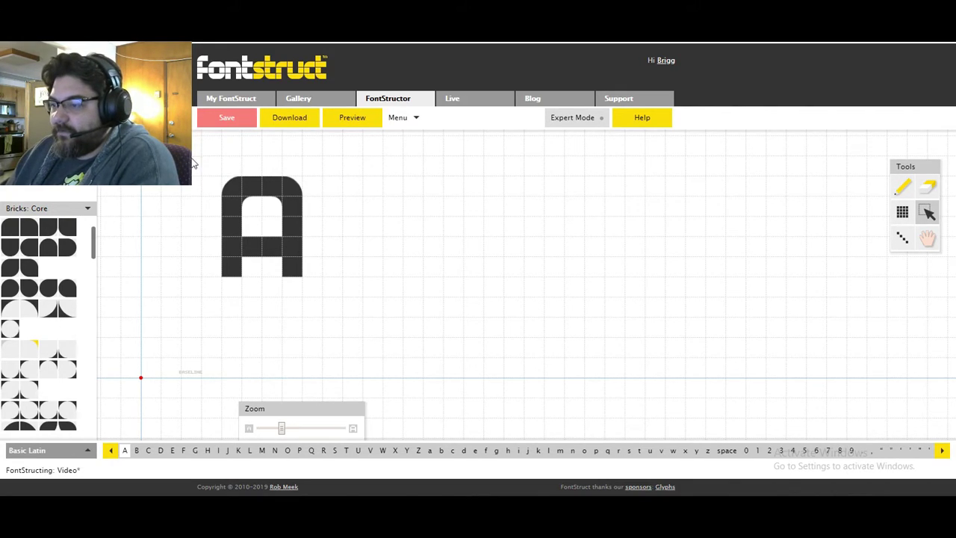
# Step: Move the whole rounded A down and left onto the baseline and check it in Preview
pyautogui.moveTo(192, 159); pyautogui.dragTo(345, 304)
pyautogui.moveTo(260, 190); pyautogui.dragTo(171, 286)
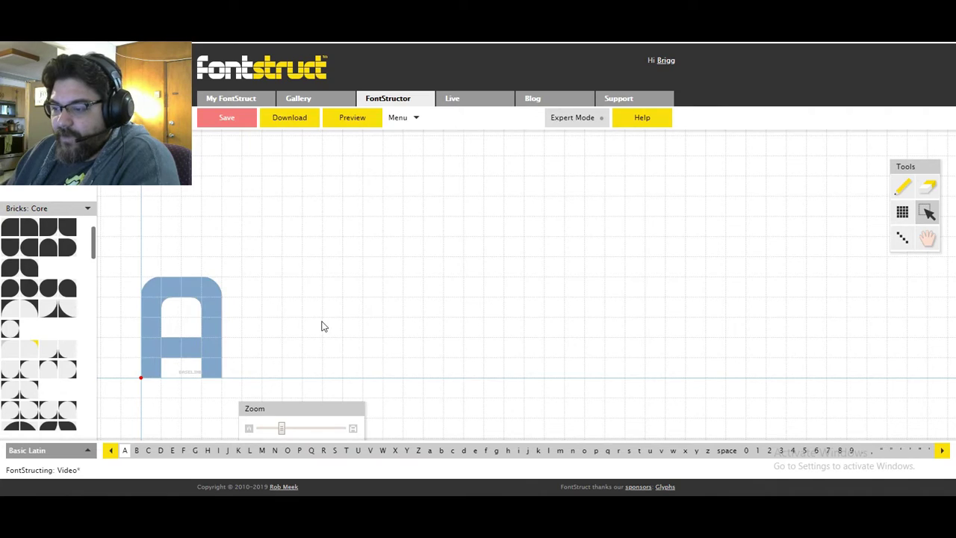
pyautogui.click(348, 118)
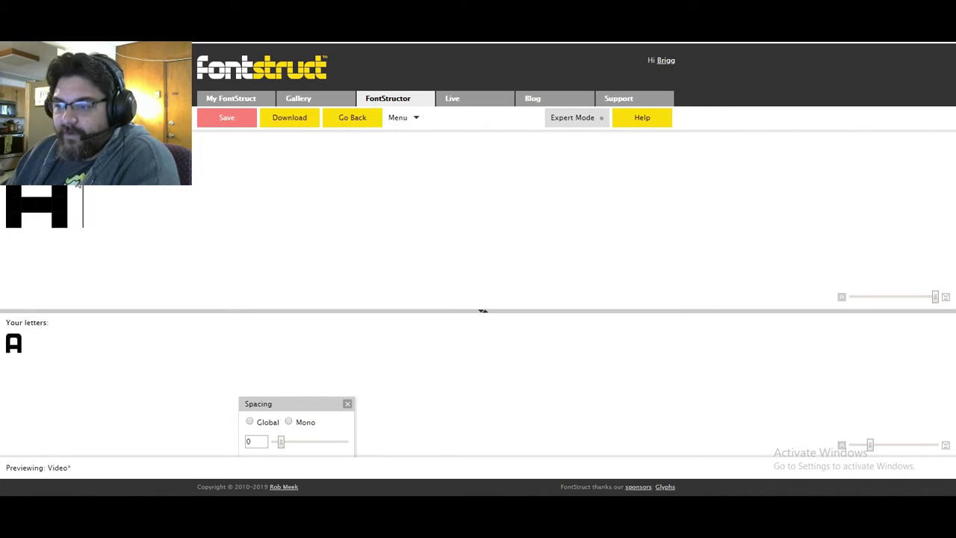
pyautogui.click(346, 119)
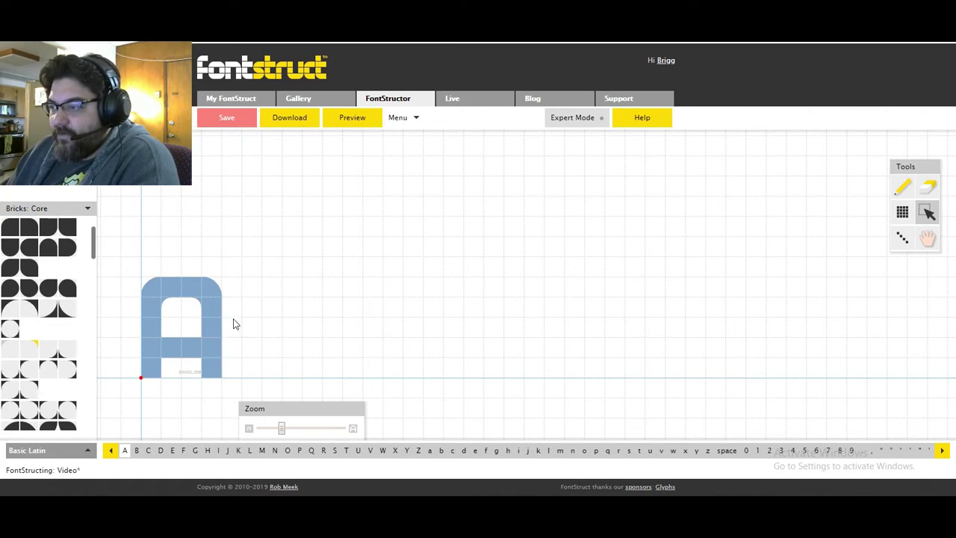
# Step: Turn on Extra Guides and drag the advance-width guide to the A, then restore it
pyautogui.moveTo(414, 121)
pyautogui.moveTo(403, 163)
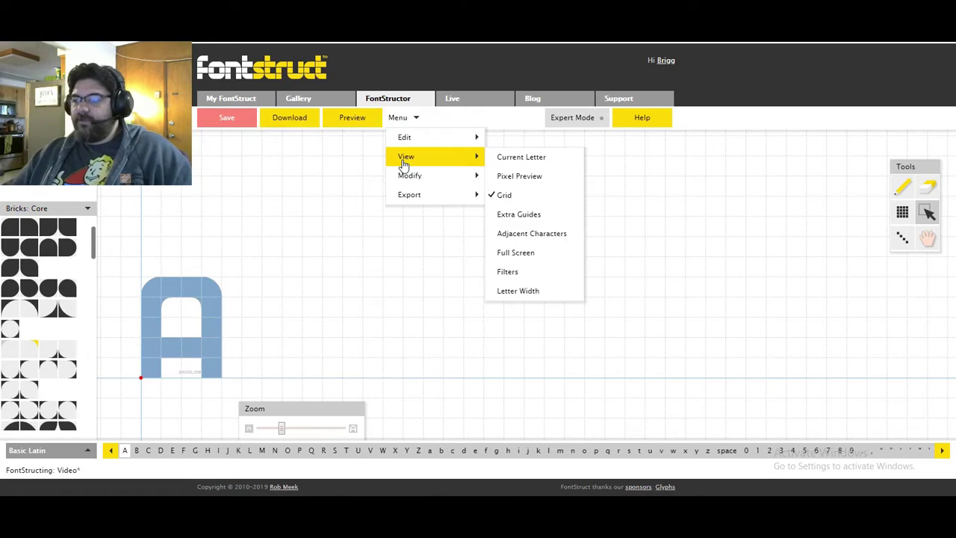
pyautogui.click(534, 213)
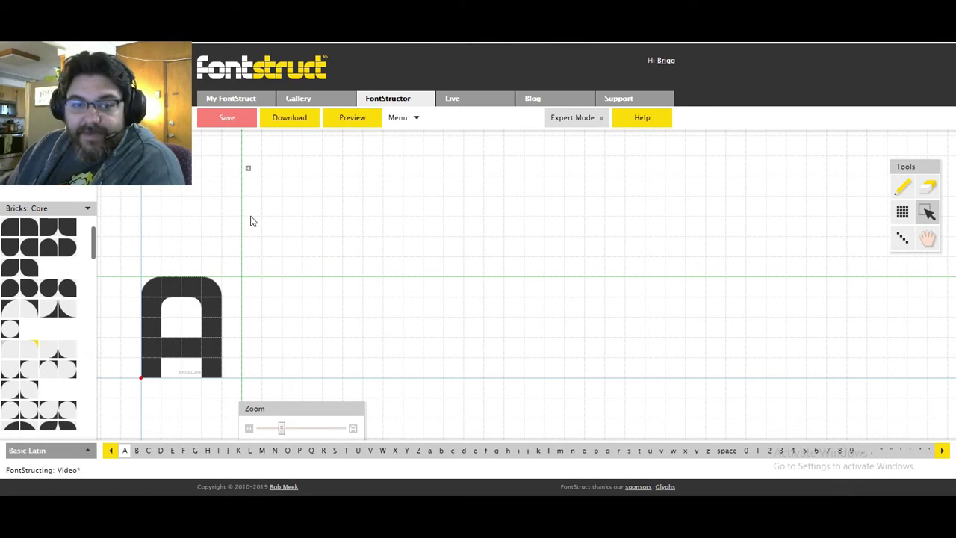
pyautogui.moveTo(241, 205); pyautogui.dragTo(221, 204)
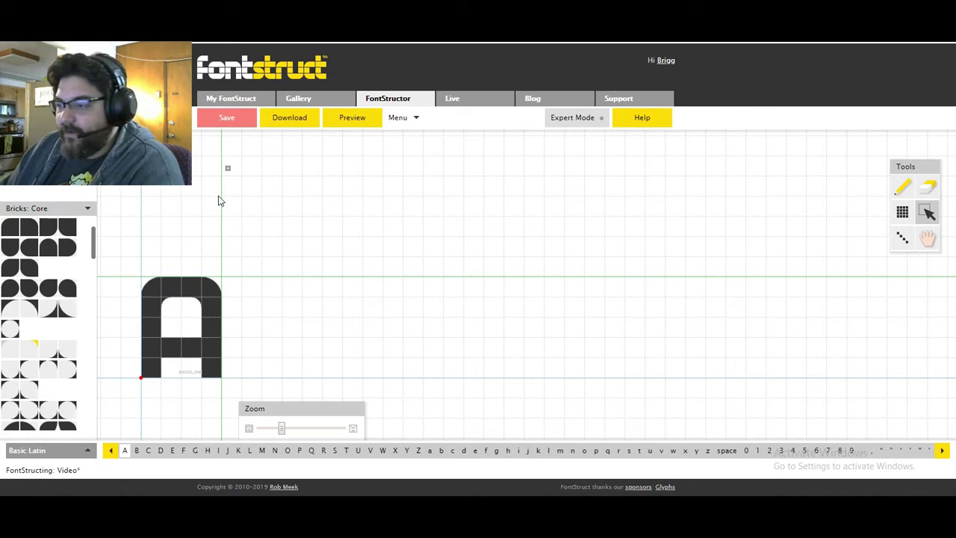
pyautogui.moveTo(221, 197); pyautogui.dragTo(242, 200)
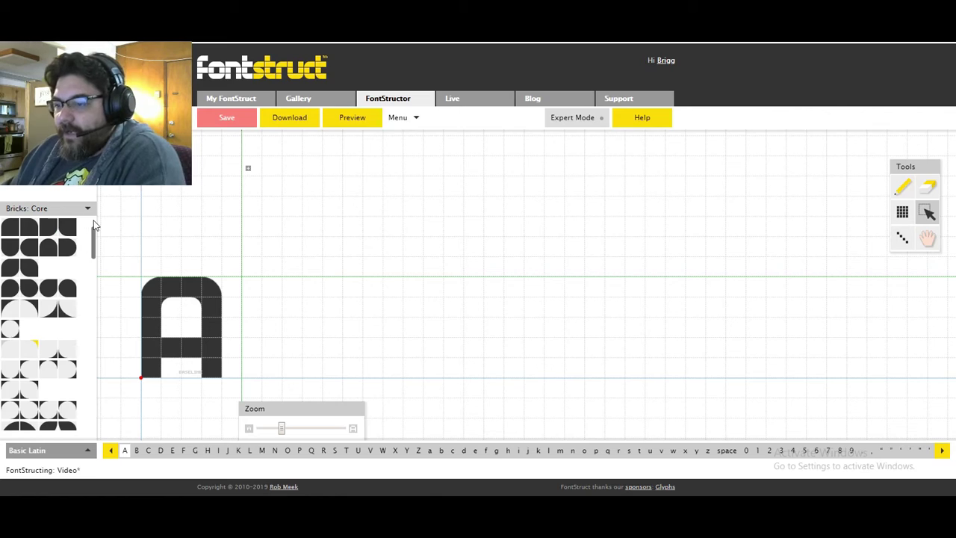
# Step: Place a triangle brick above right of the A, recentre the canvas, and widen the brick palette
pyautogui.press('p')
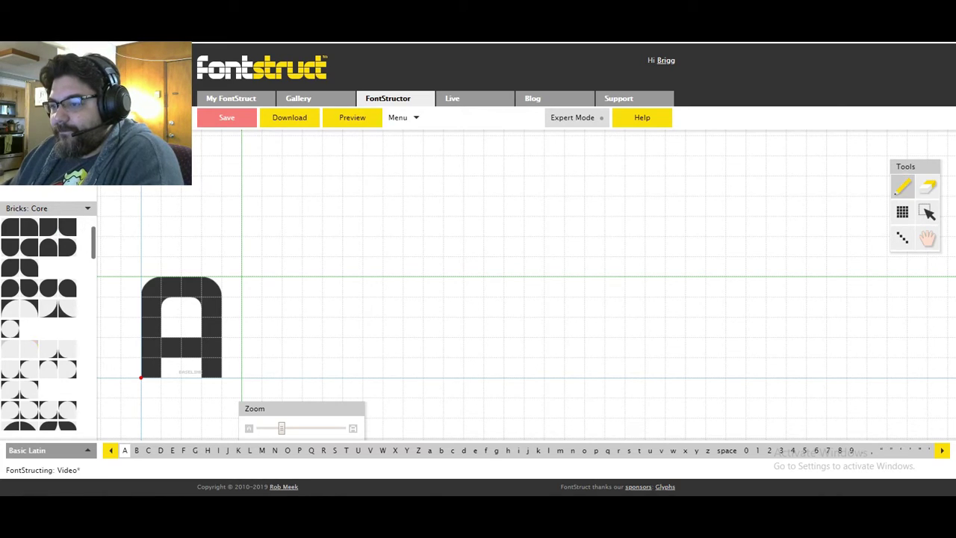
pyautogui.click(351, 226)
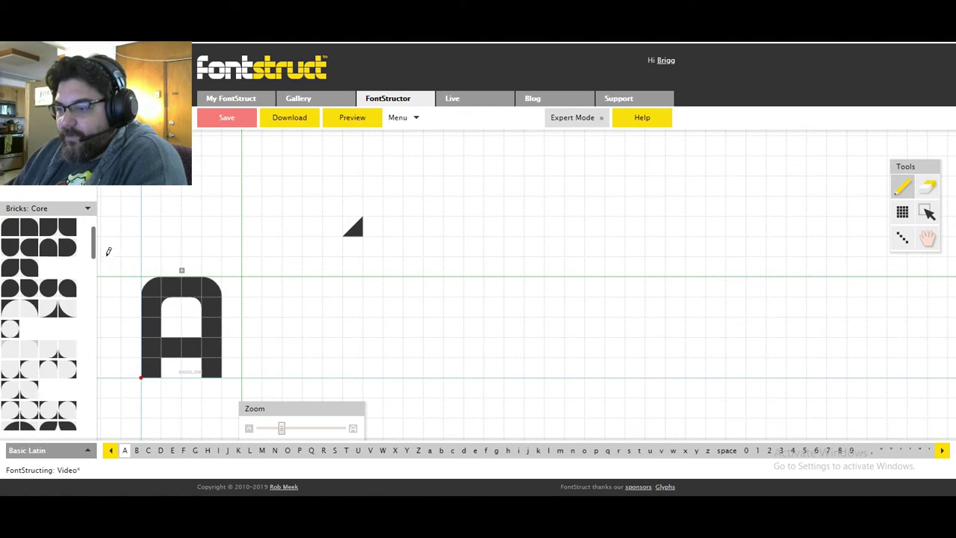
pyautogui.moveTo(92, 238); pyautogui.dragTo(92, 301)
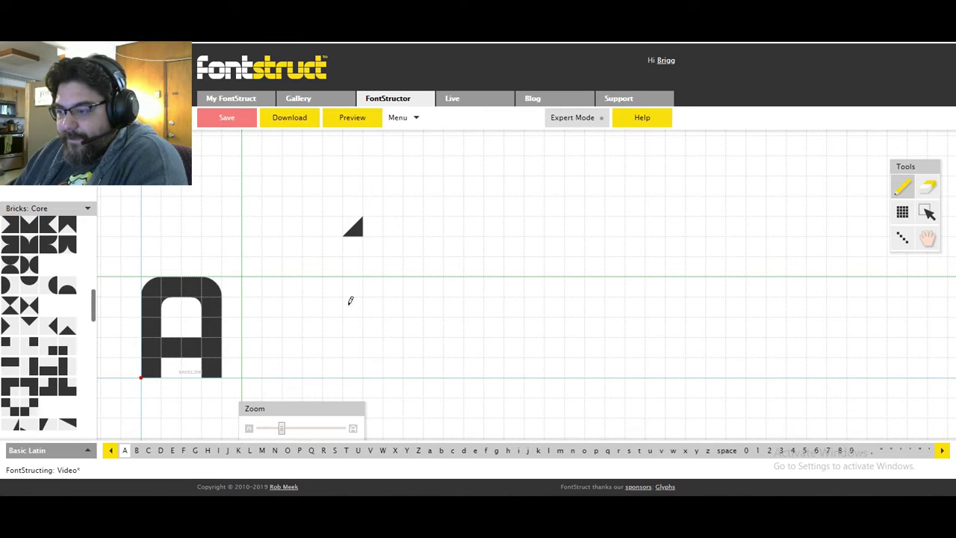
pyautogui.click(927, 237)
pyautogui.moveTo(210, 209); pyautogui.dragTo(590, 219)
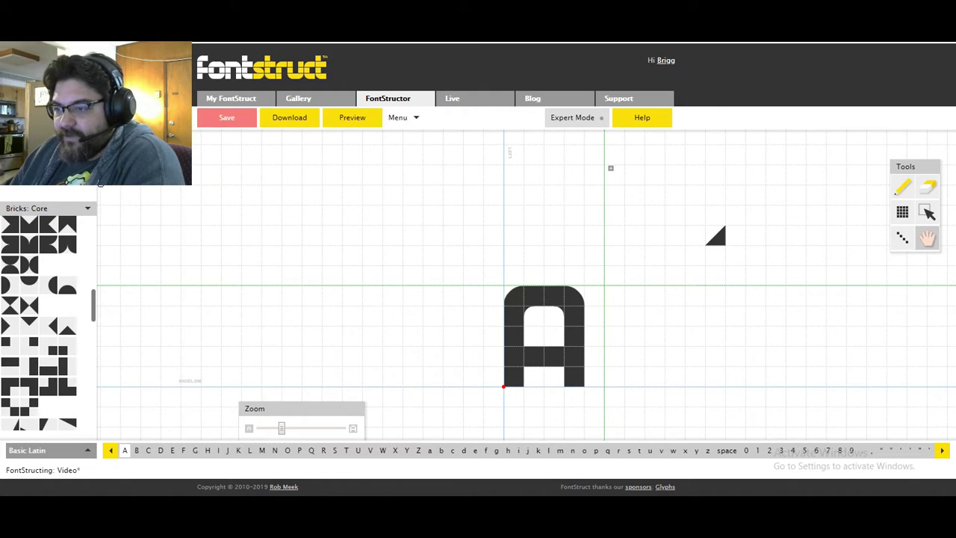
pyautogui.moveTo(95, 207); pyautogui.dragTo(317, 206)
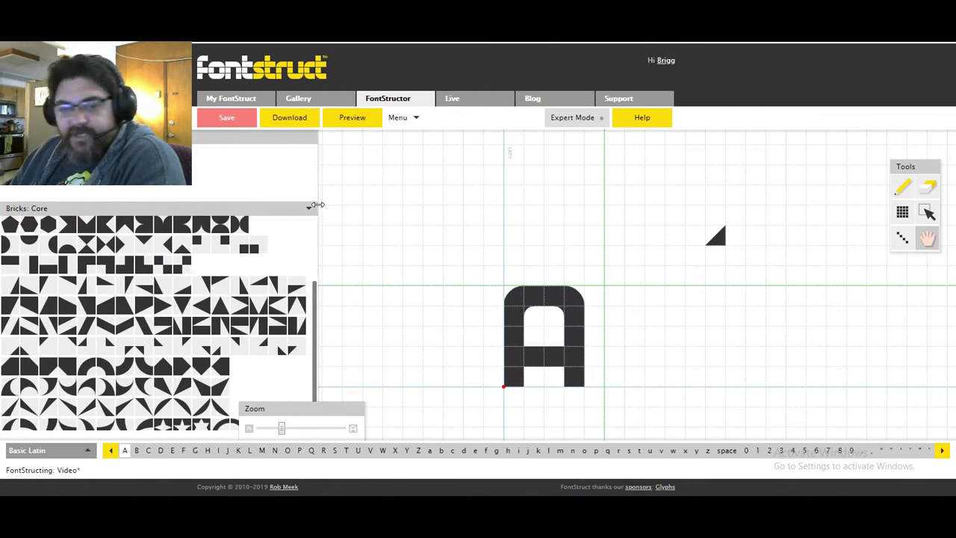
# Step: Scroll the Core brick list to the top and move the Tools panel lower
pyautogui.scroll(3, 179, 247)
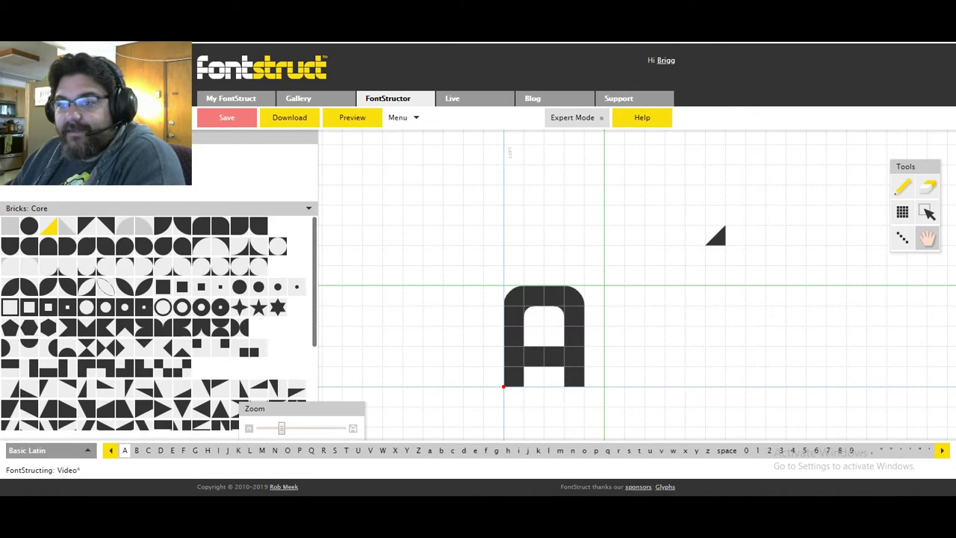
pyautogui.moveTo(912, 167); pyautogui.dragTo(922, 318)
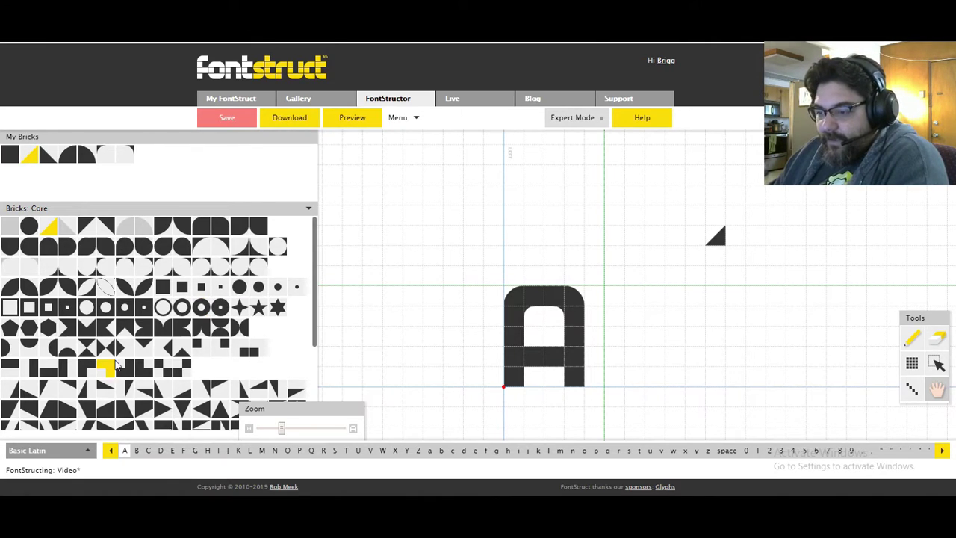
# Step: Place a narrow bar brick above the A with a triangle beside it
pyautogui.click(64, 367)
pyautogui.click(554, 227)
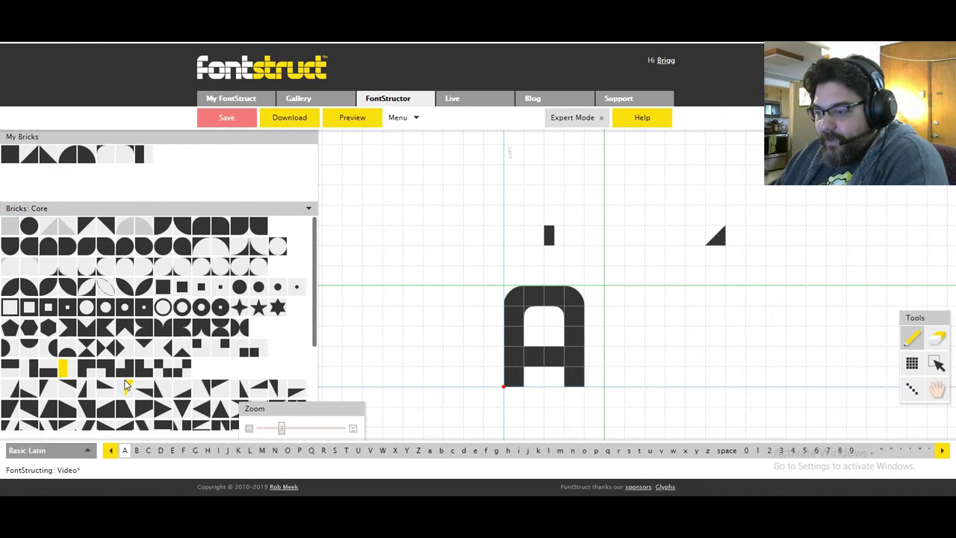
pyautogui.scroll(-3, 125, 385)
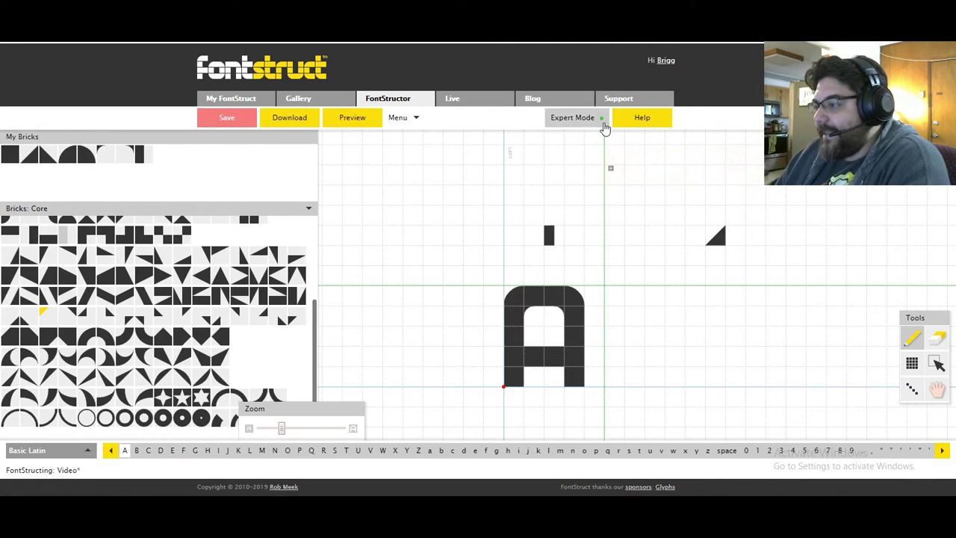
pyautogui.press('e')
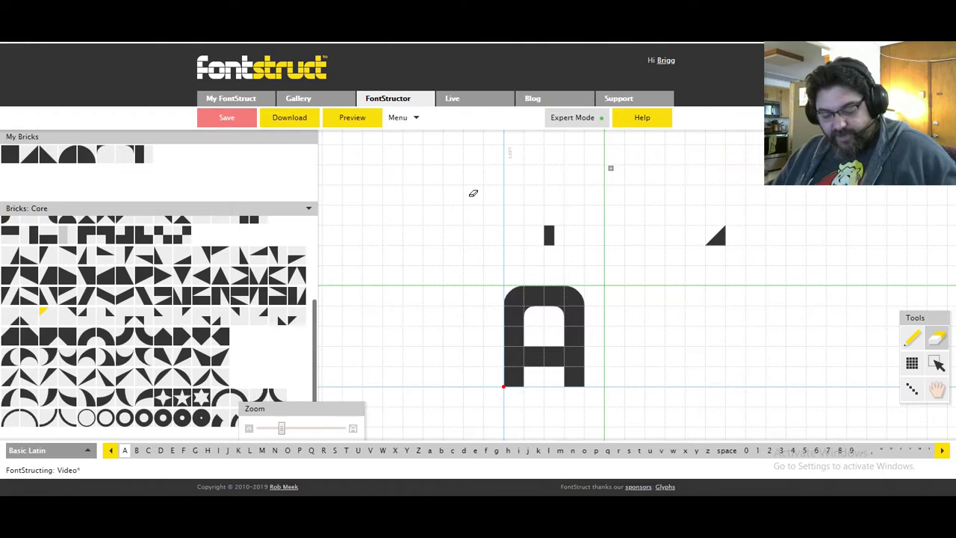
pyautogui.press('p')
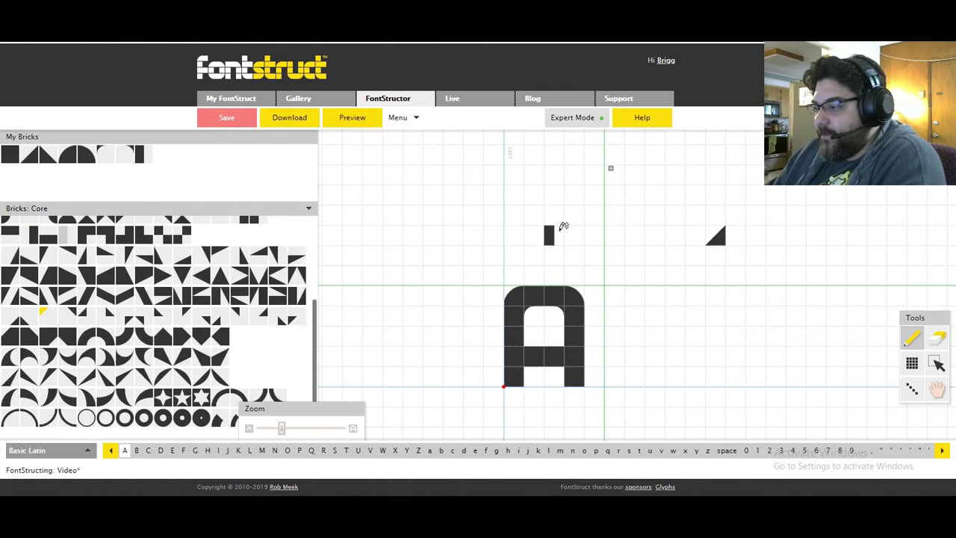
pyautogui.click(69, 319)
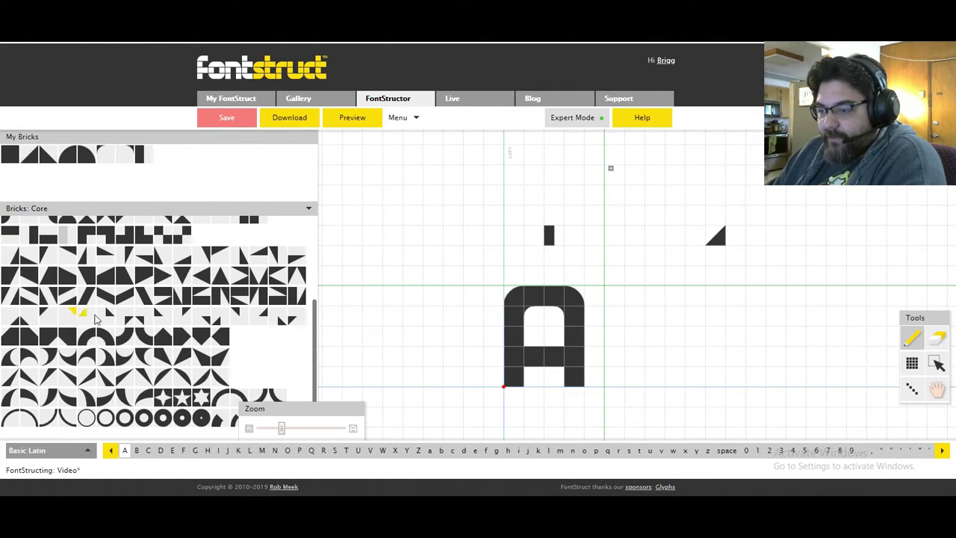
pyautogui.click(562, 228)
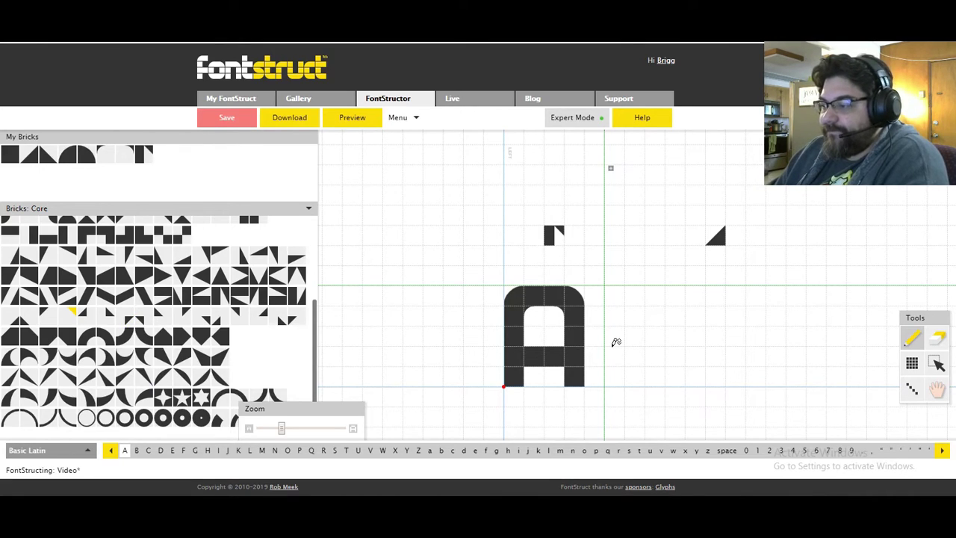
# Step: Add a thin bar and two triangles further left, then erase all the trial bricks
pyautogui.click(63, 235)
pyautogui.click(431, 235)
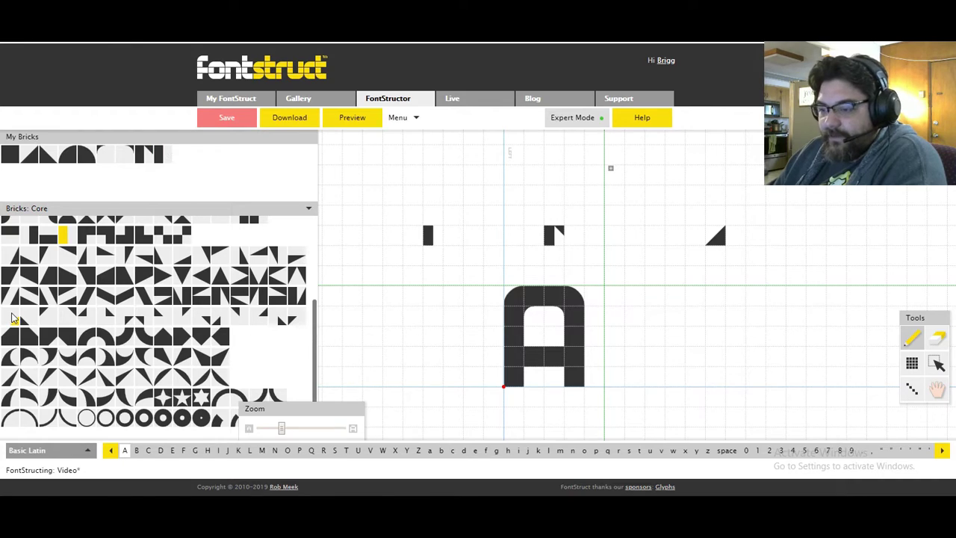
pyautogui.click(284, 320)
pyautogui.click(442, 238)
pyautogui.click(438, 260)
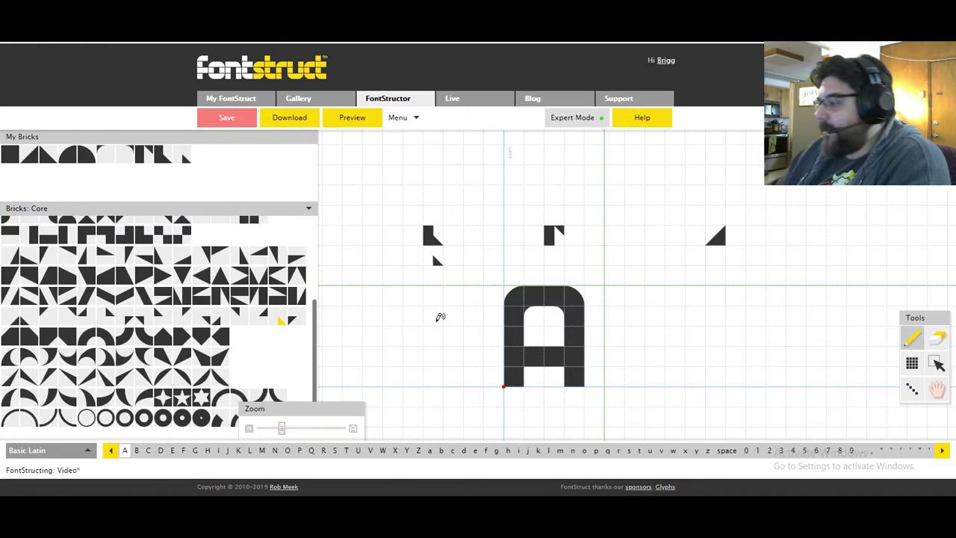
pyautogui.click(939, 340)
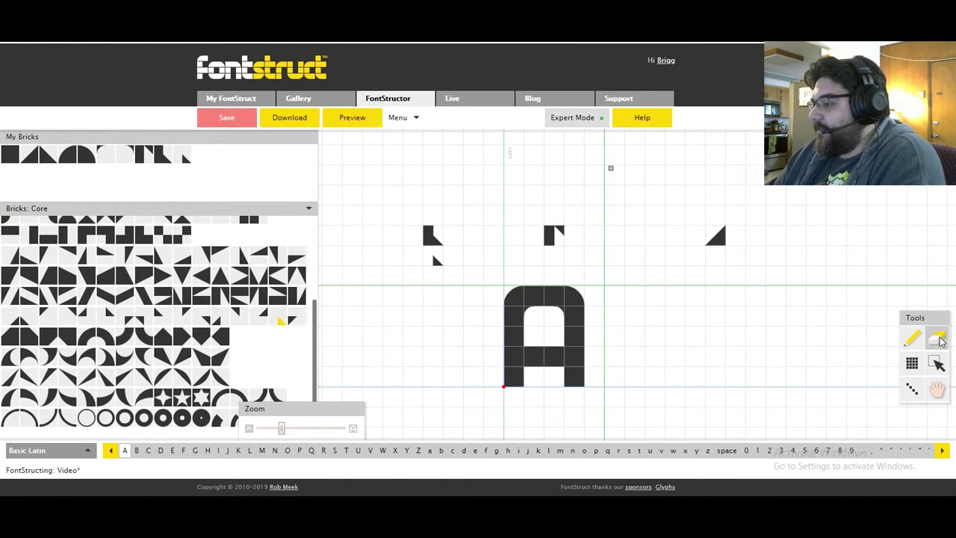
pyautogui.moveTo(401, 193)
pyautogui.mouseDown()
pyautogui.moveTo(483, 266)
pyautogui.moveTo(743, 272)
pyautogui.mouseUp()
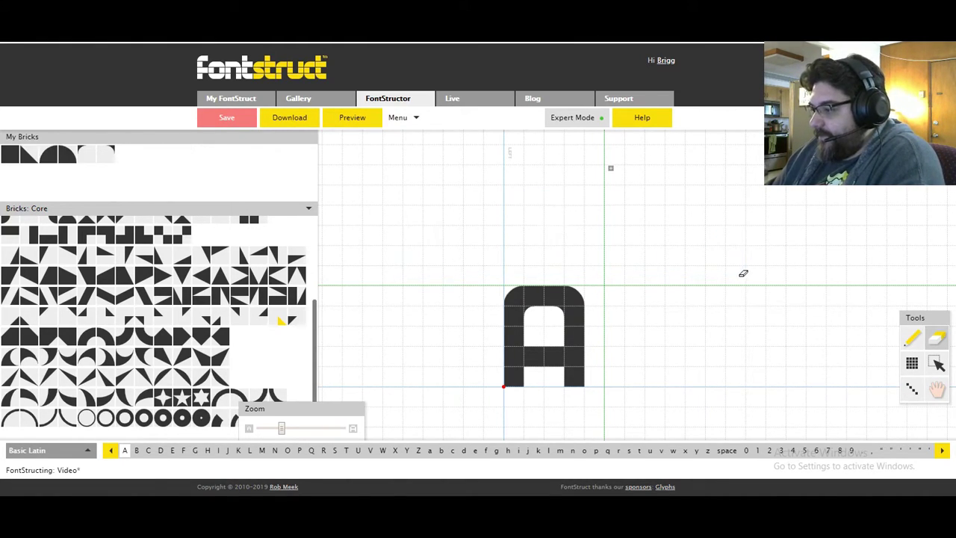
# Step: Paint a solid block of filled square bricks above and left of the A
pyautogui.scroll(3, 69, 256)
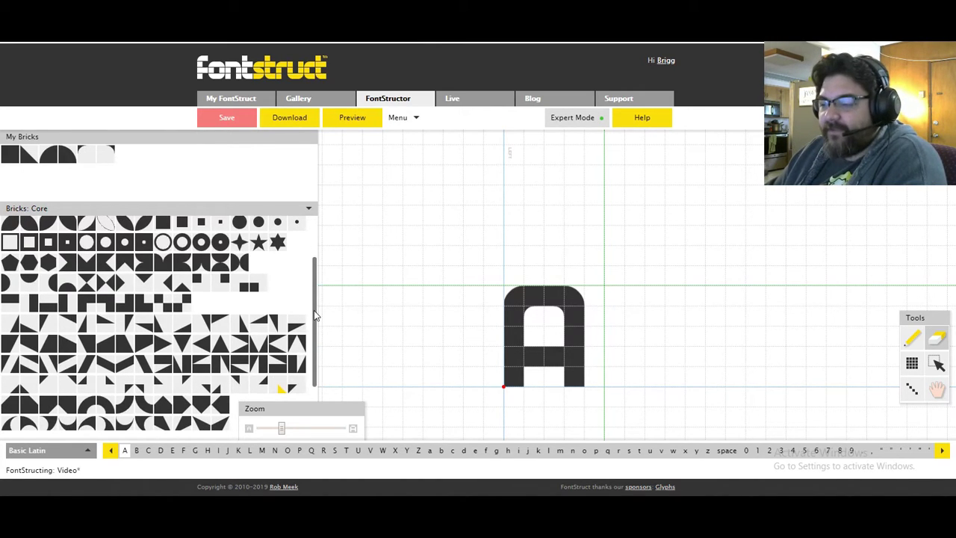
pyautogui.moveTo(315, 315); pyautogui.dragTo(311, 253)
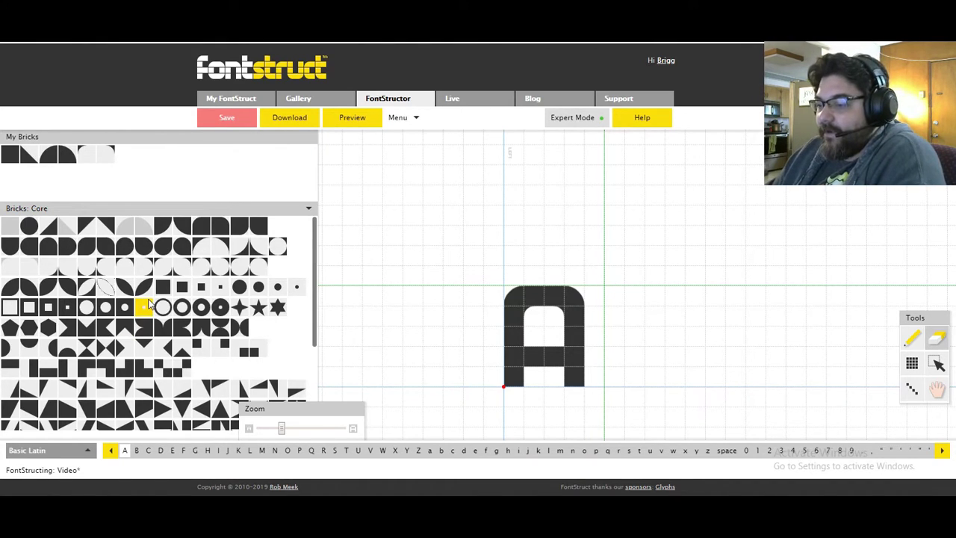
pyautogui.press('p')
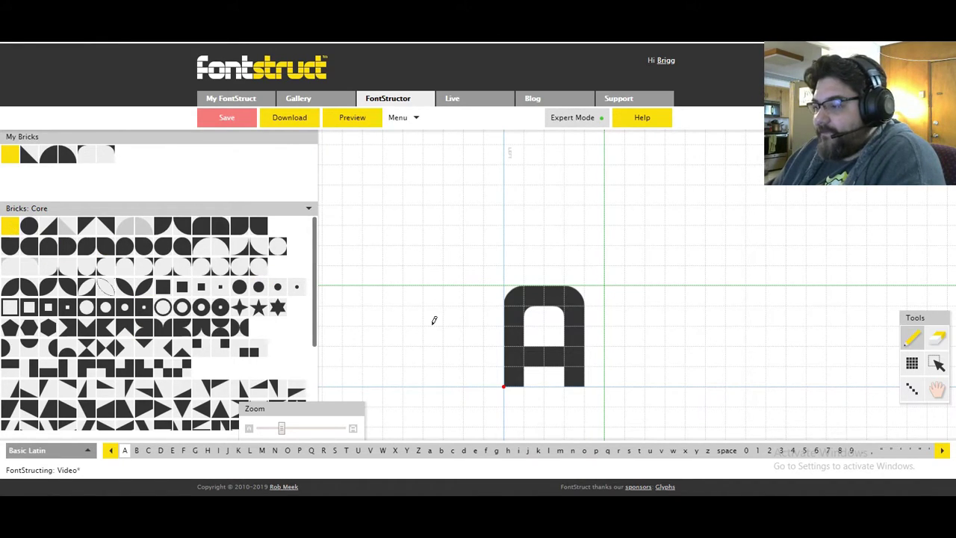
pyautogui.moveTo(391, 191)
pyautogui.mouseDown()
pyautogui.moveTo(453, 195)
pyautogui.moveTo(457, 251)
pyautogui.moveTo(405, 252)
pyautogui.moveTo(399, 213)
pyautogui.moveTo(434, 214)
pyautogui.moveTo(420, 233)
pyautogui.mouseUp()
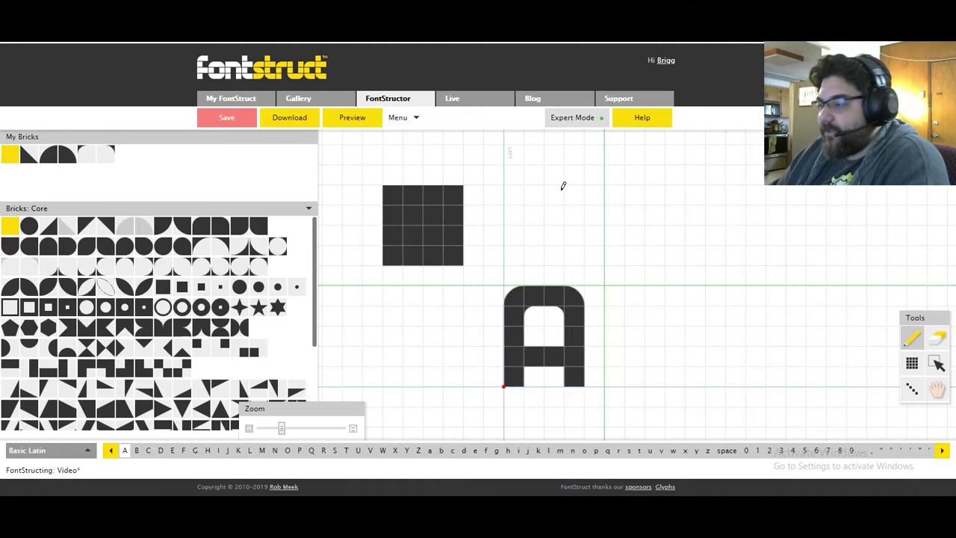
# Step: Paint a trial two-row bar and a 2×2 block around the A, then erase them
pyautogui.moveTo(527, 187); pyautogui.dragTo(655, 189)
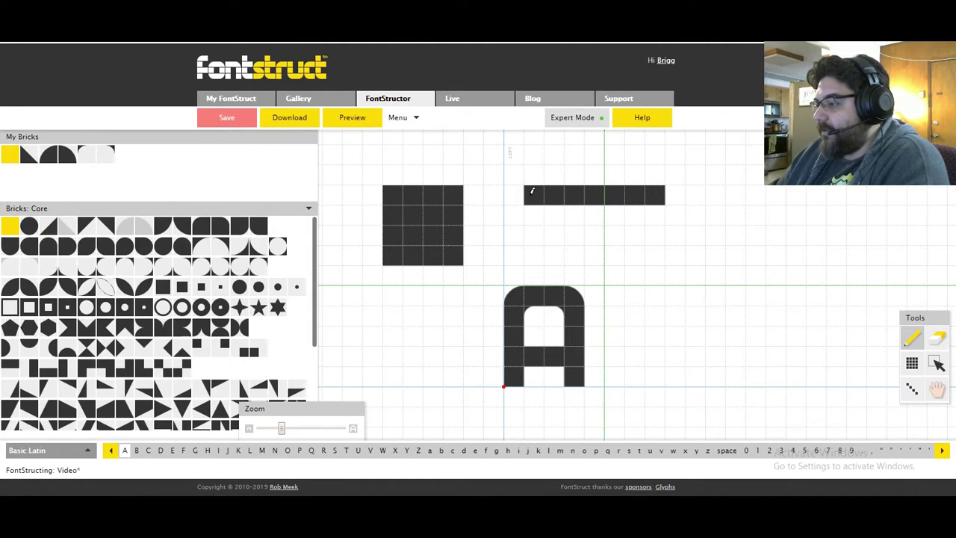
pyautogui.moveTo(655, 193)
pyautogui.mouseDown()
pyautogui.moveTo(674, 213)
pyautogui.moveTo(542, 214)
pyautogui.mouseUp()
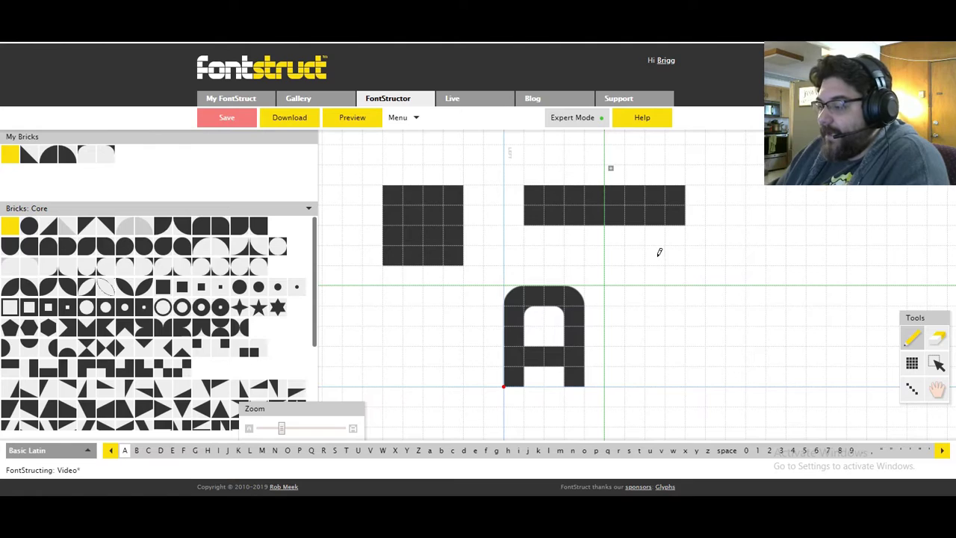
pyautogui.moveTo(659, 251); pyautogui.dragTo(672, 256)
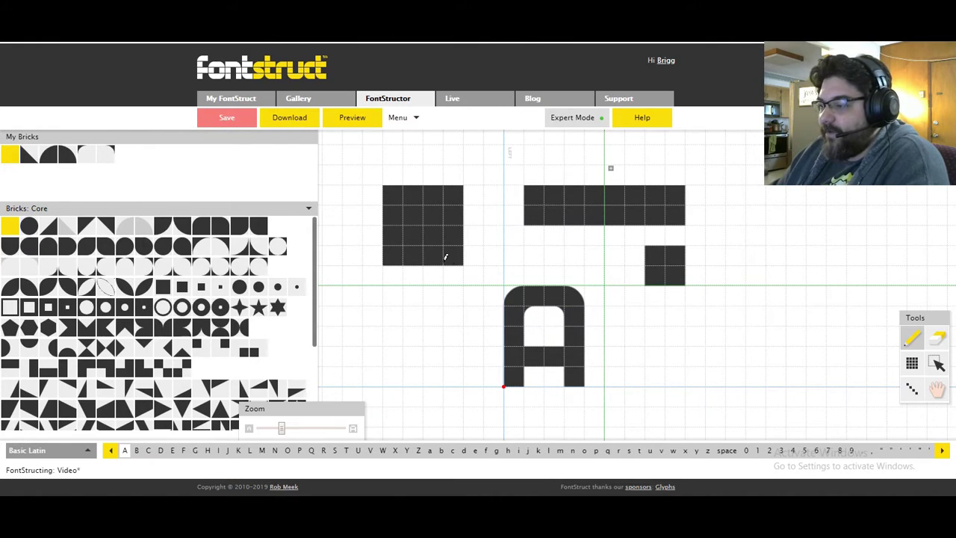
pyautogui.click(936, 337)
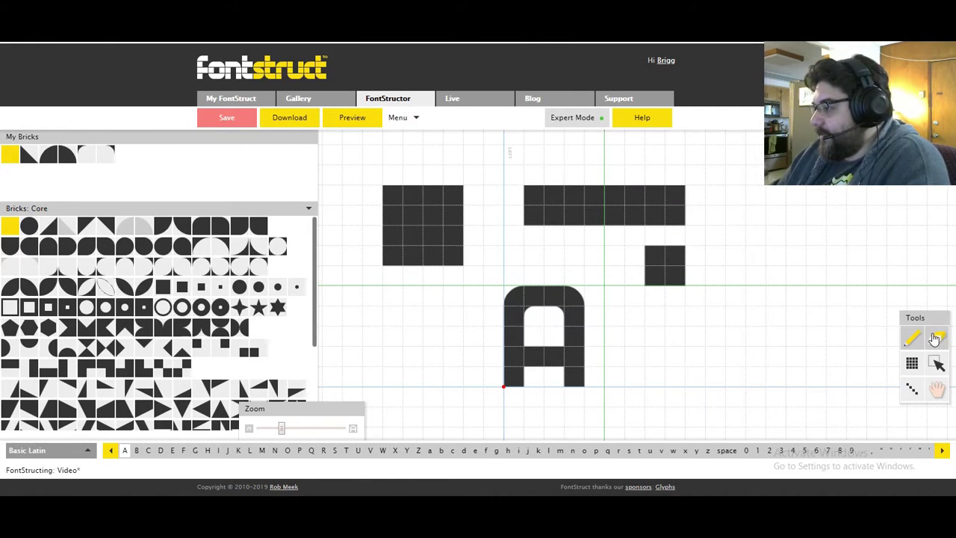
pyautogui.moveTo(517, 172)
pyautogui.mouseDown()
pyautogui.moveTo(583, 216)
pyautogui.moveTo(697, 263)
pyautogui.mouseUp()
pyautogui.click(912, 338)
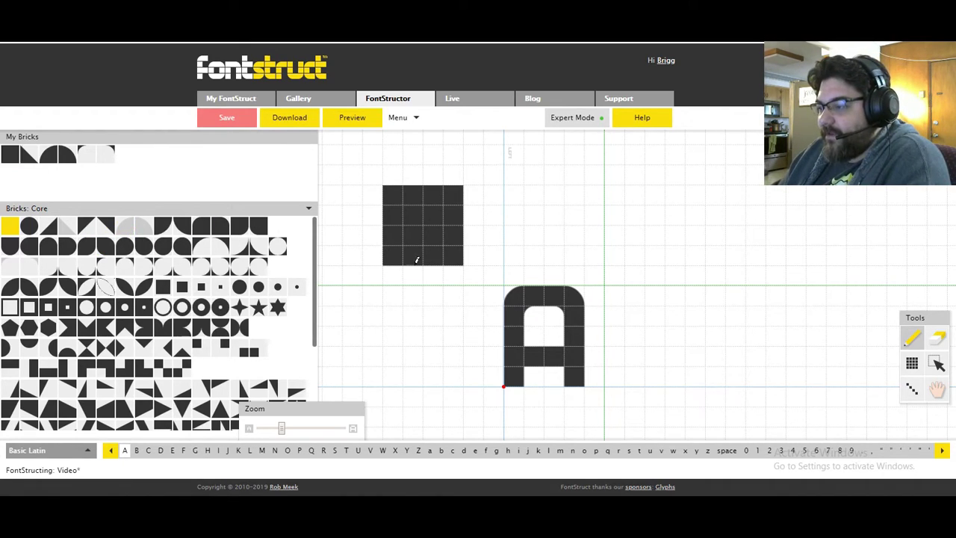
# Step: Carve quarter-round curves into the block's corners, centre and right column
pyautogui.click(127, 224)
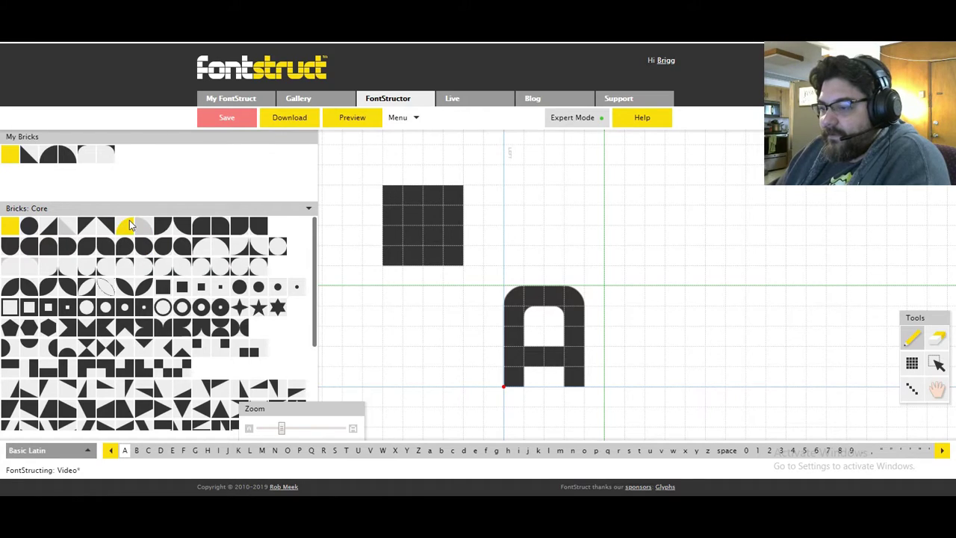
pyautogui.click(396, 201)
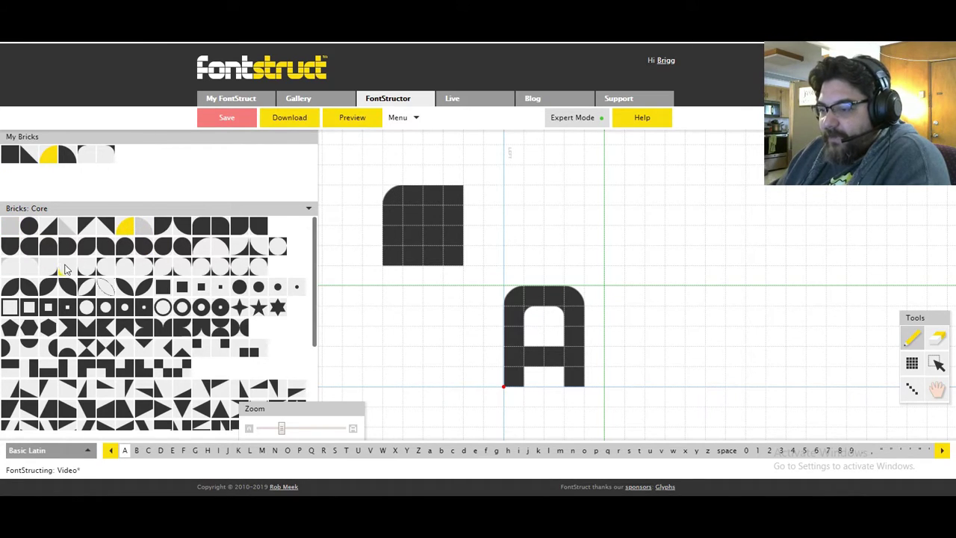
pyautogui.click(413, 215)
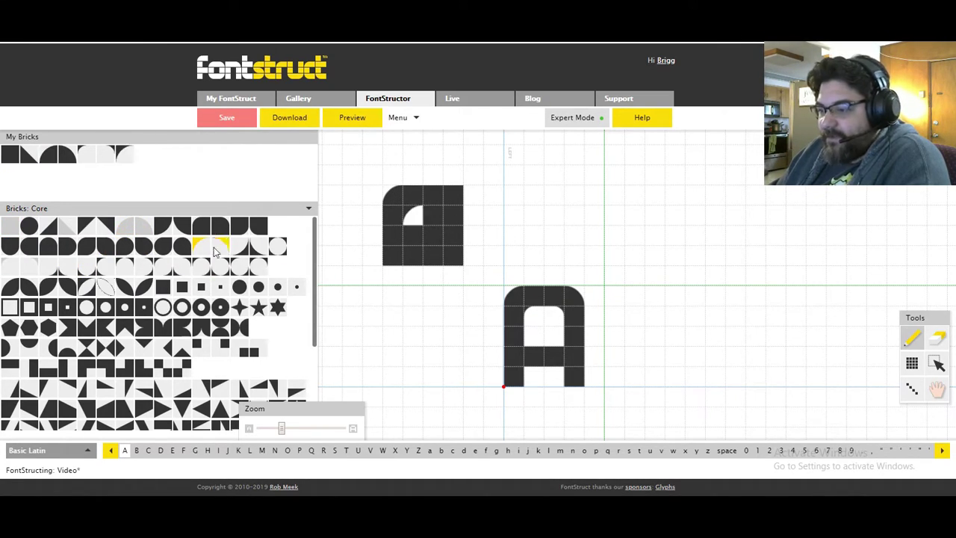
pyautogui.click(413, 236)
pyautogui.click(433, 236)
pyautogui.click(431, 215)
pyautogui.click(220, 241)
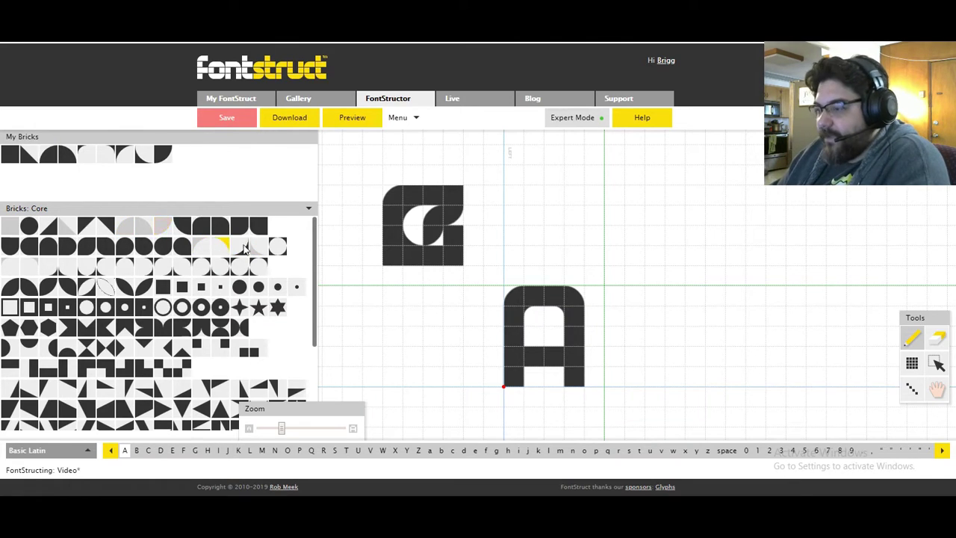
pyautogui.click(433, 195)
pyautogui.click(257, 247)
pyautogui.click(433, 255)
pyautogui.click(240, 247)
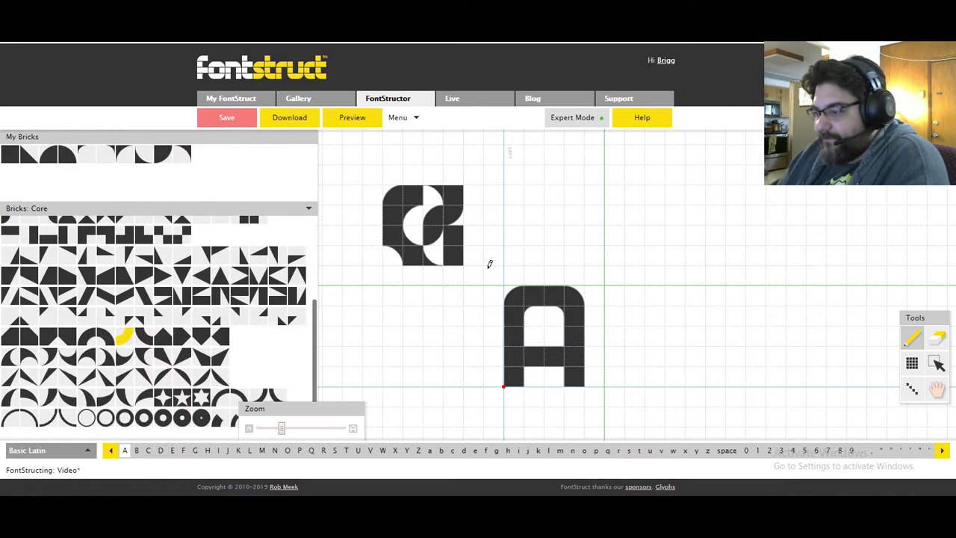
pyautogui.click(452, 255)
# Step: Marquee-select the whole finished curved shape
pyautogui.press('e')
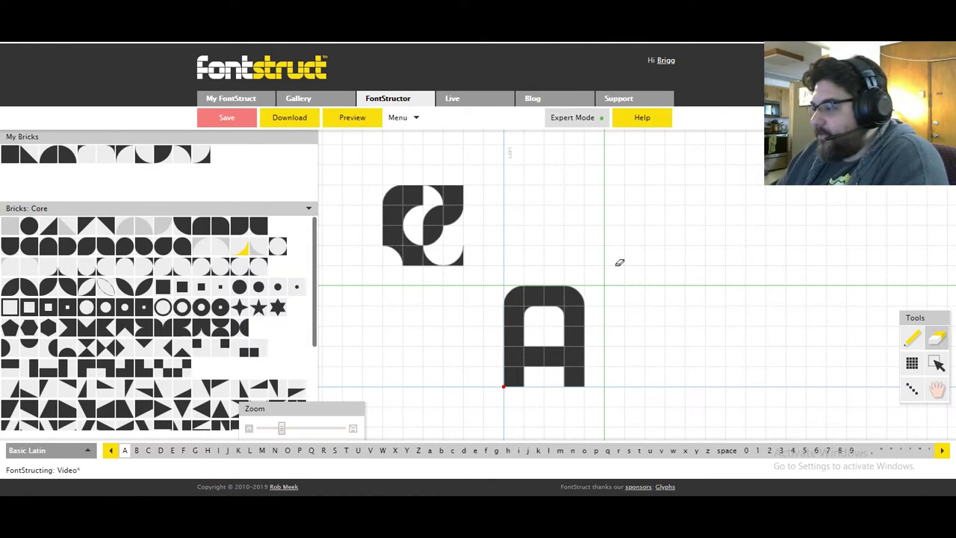
pyautogui.click(936, 362)
pyautogui.moveTo(395, 191); pyautogui.dragTo(458, 262)
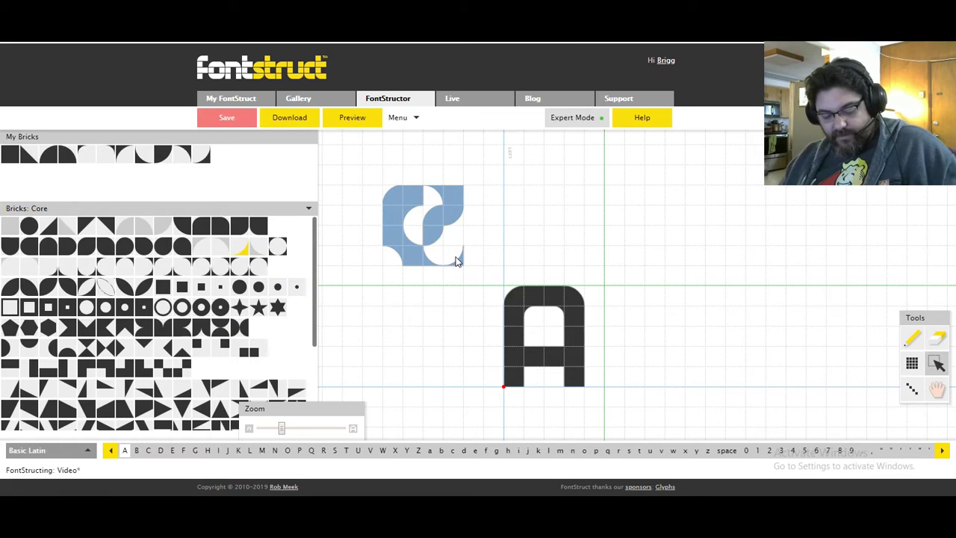
# Step: Save the curved shape as a composite brick and place a test copy on the grid
pyautogui.hotkey('ctrl', 'c')
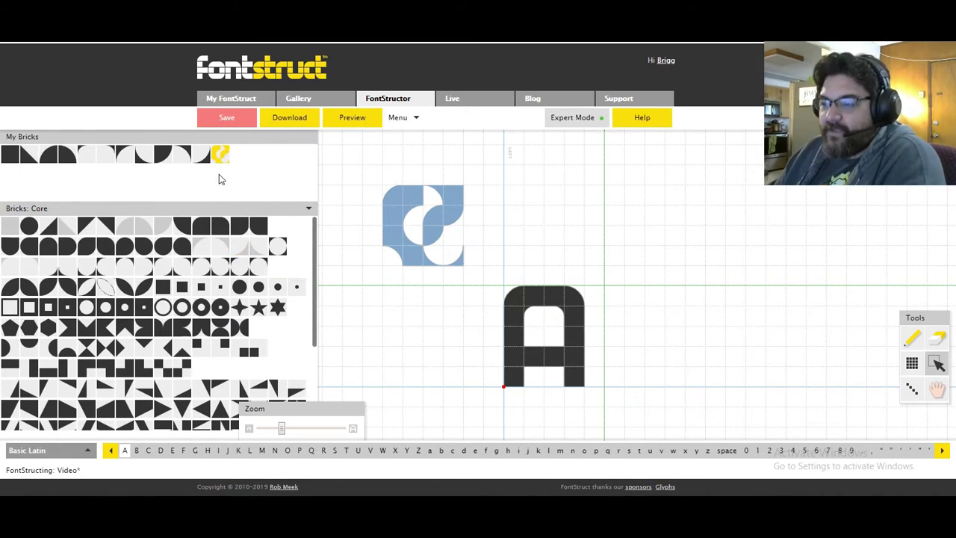
pyautogui.click(205, 156)
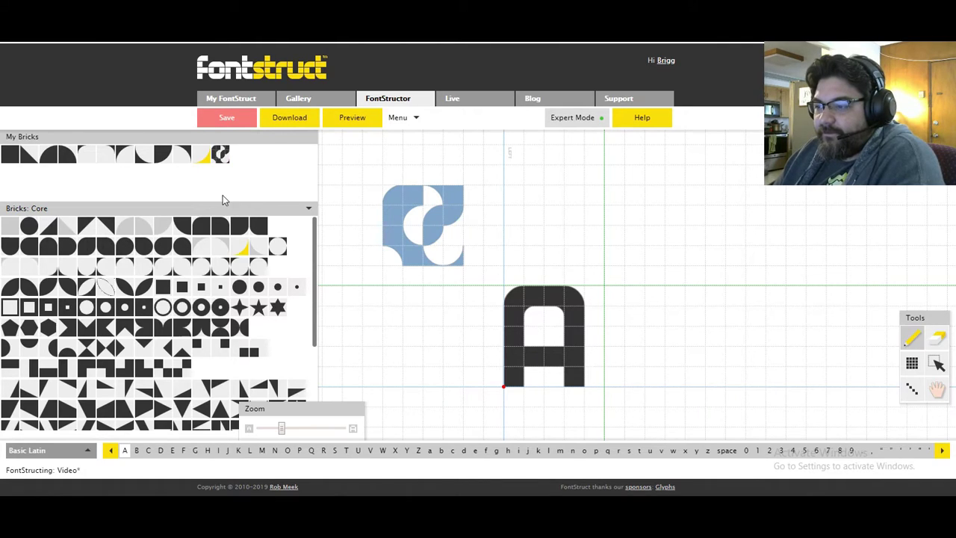
pyautogui.click(221, 154)
pyautogui.click(554, 216)
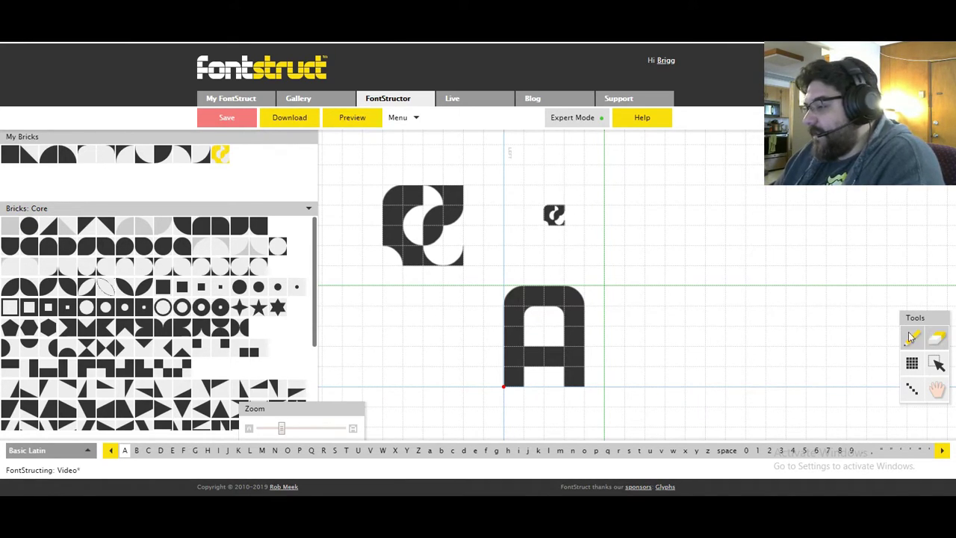
# Step: Erase both curved copies and repaint a fresh solid square block above the A
pyautogui.click(938, 337)
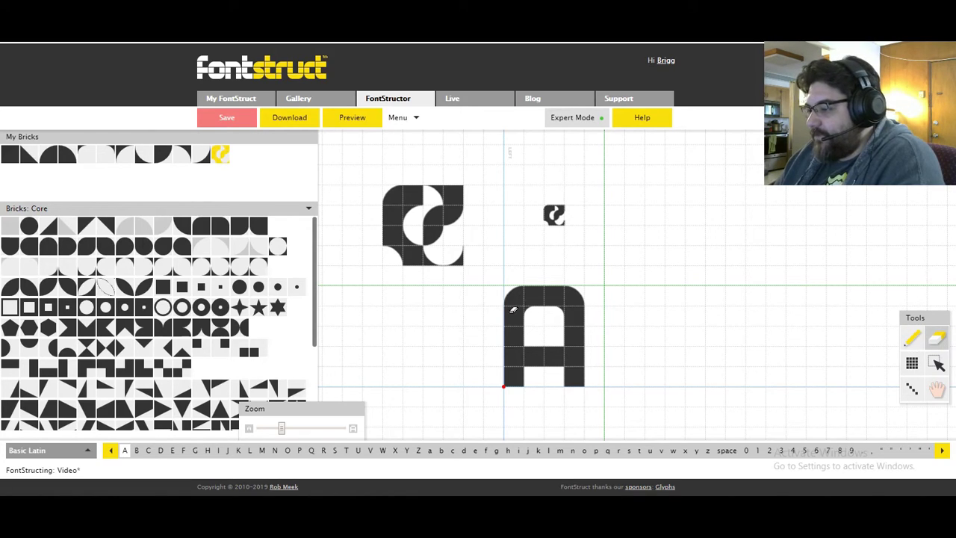
pyautogui.moveTo(383, 179); pyautogui.dragTo(472, 266)
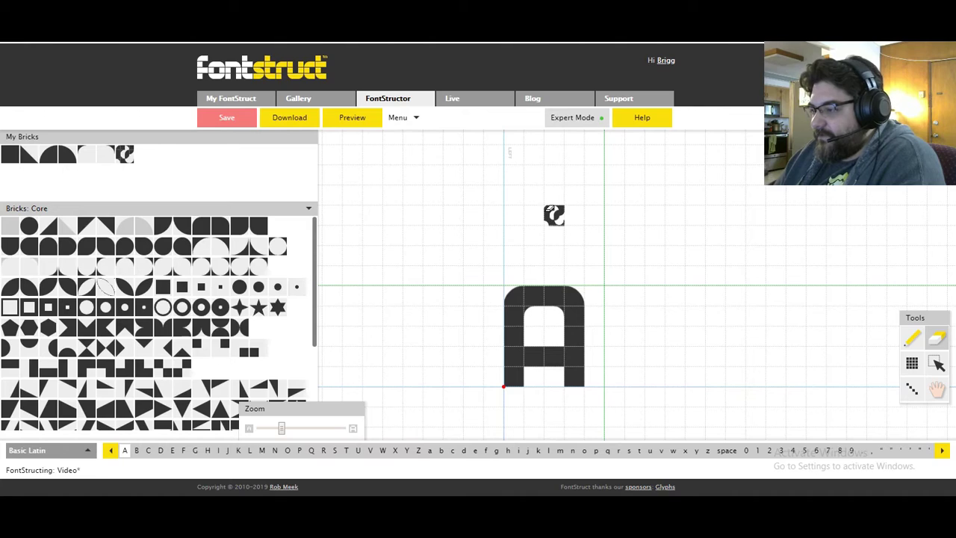
pyautogui.click(554, 217)
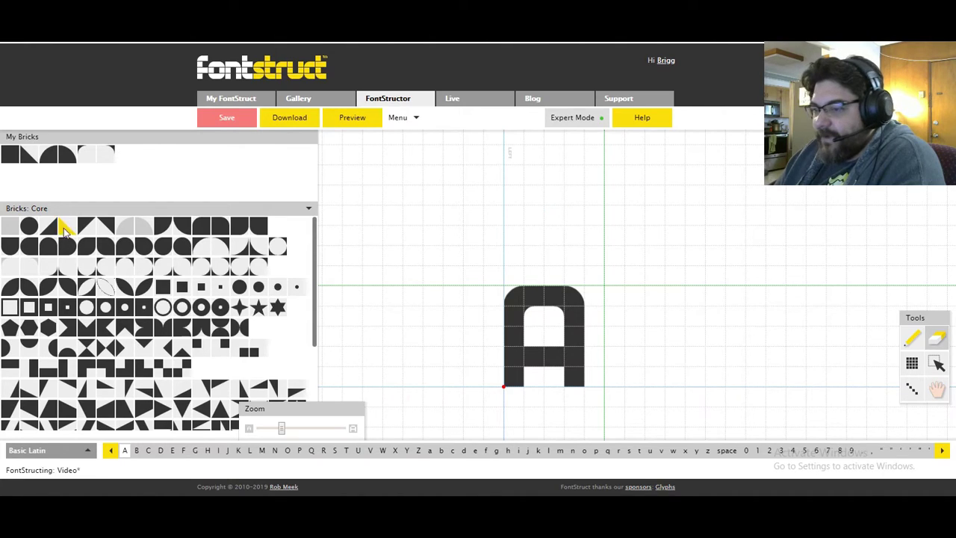
pyautogui.click(10, 226)
pyautogui.moveTo(414, 193)
pyautogui.mouseDown()
pyautogui.moveTo(472, 193)
pyautogui.moveTo(476, 249)
pyautogui.moveTo(419, 254)
pyautogui.moveTo(419, 214)
pyautogui.moveTo(458, 228)
pyautogui.moveTo(442, 235)
pyautogui.mouseUp()
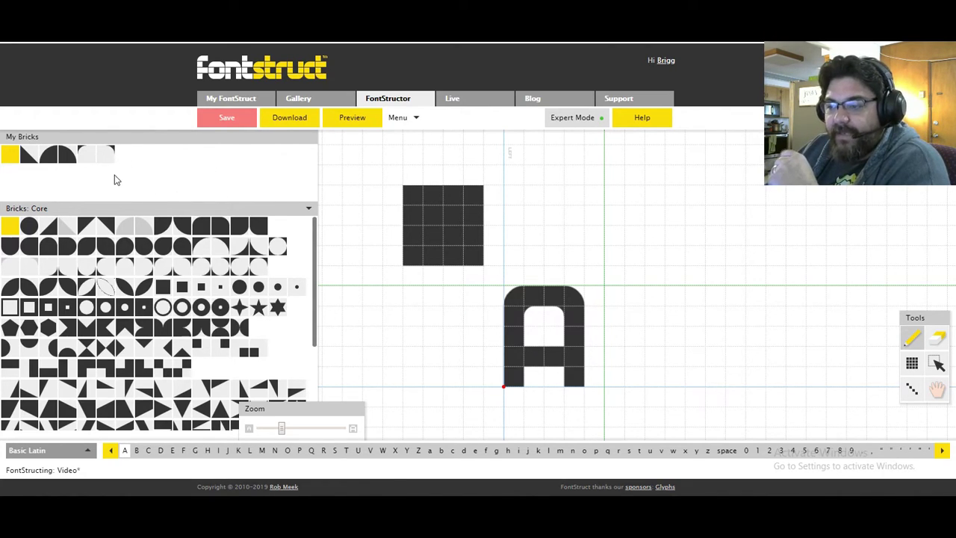
# Step: Place the last saved brick as a small corner test, then erase it
pyautogui.click(107, 157)
pyautogui.click(651, 217)
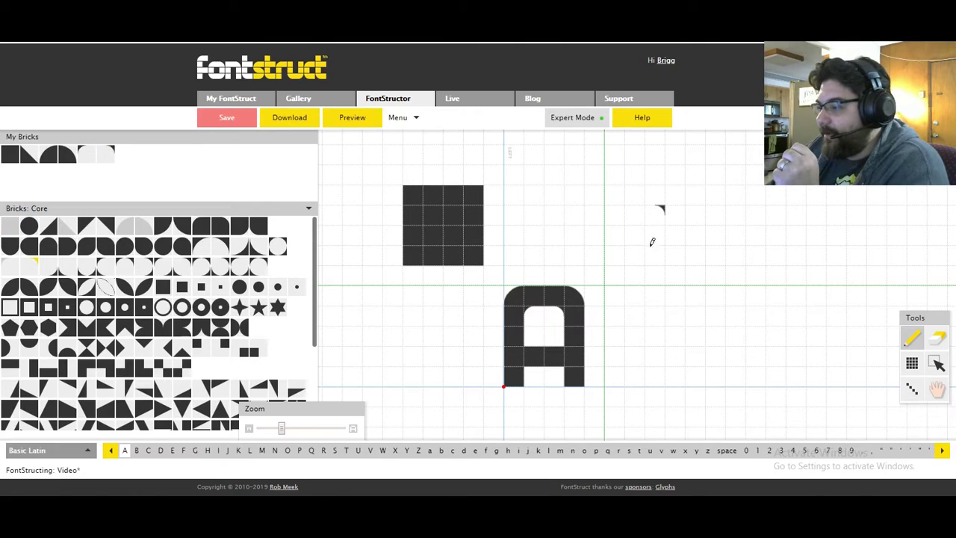
pyautogui.click(937, 337)
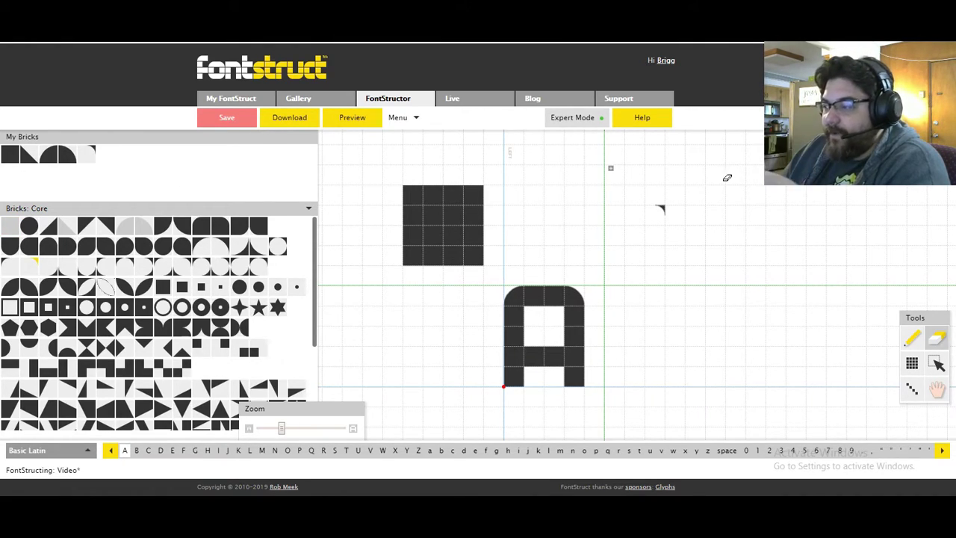
pyautogui.click(660, 211)
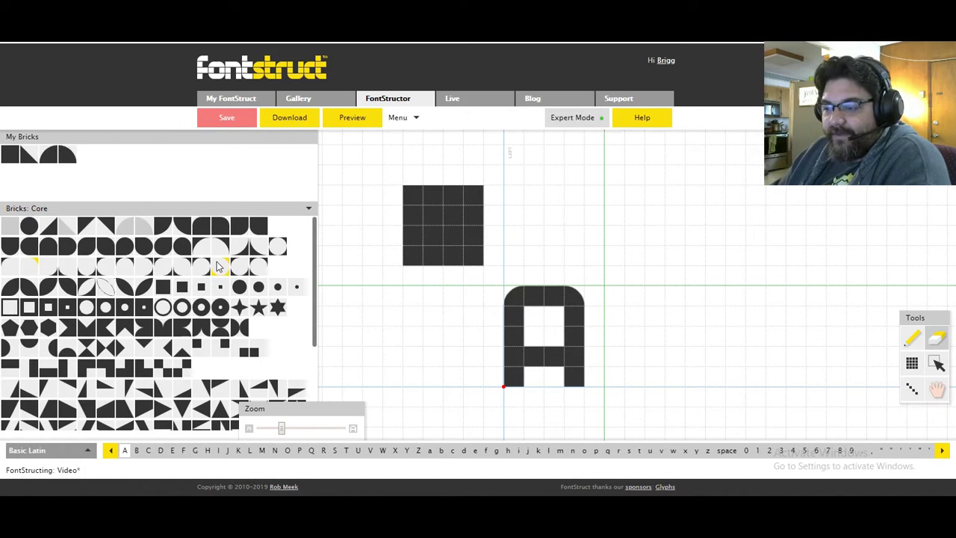
# Step: Add triangle bricks as diagonal cuts and erase the inner cells to form an r
pyautogui.click(87, 225)
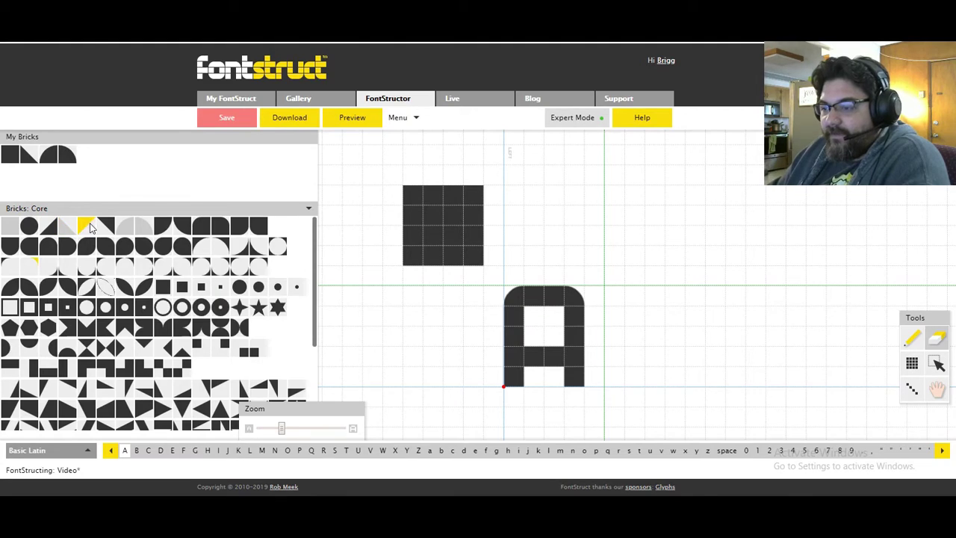
pyautogui.click(438, 211)
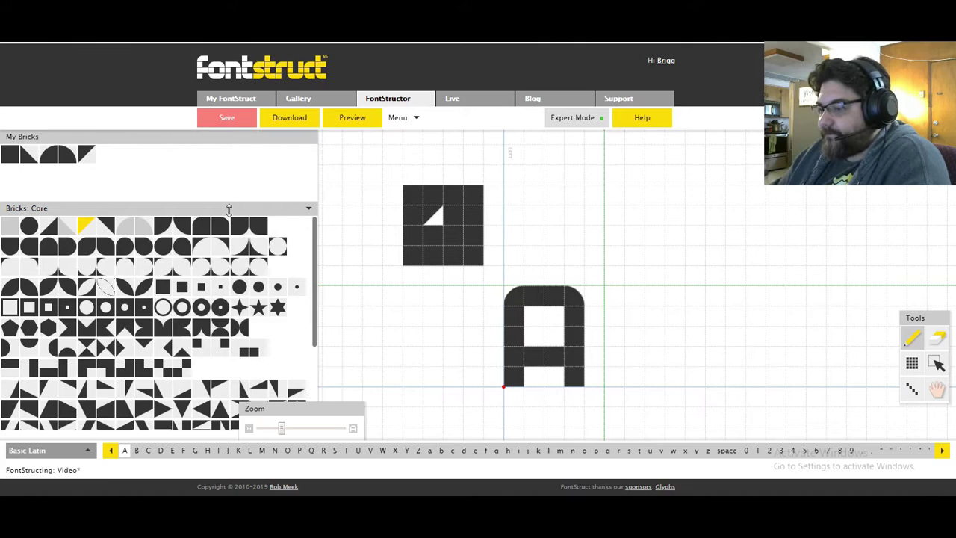
pyautogui.click(937, 337)
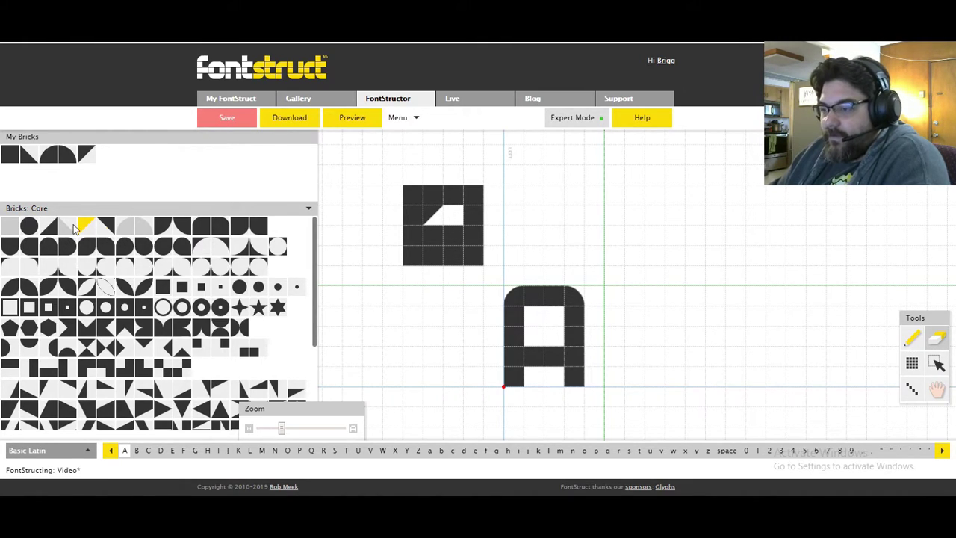
pyautogui.click(49, 225)
pyautogui.click(474, 256)
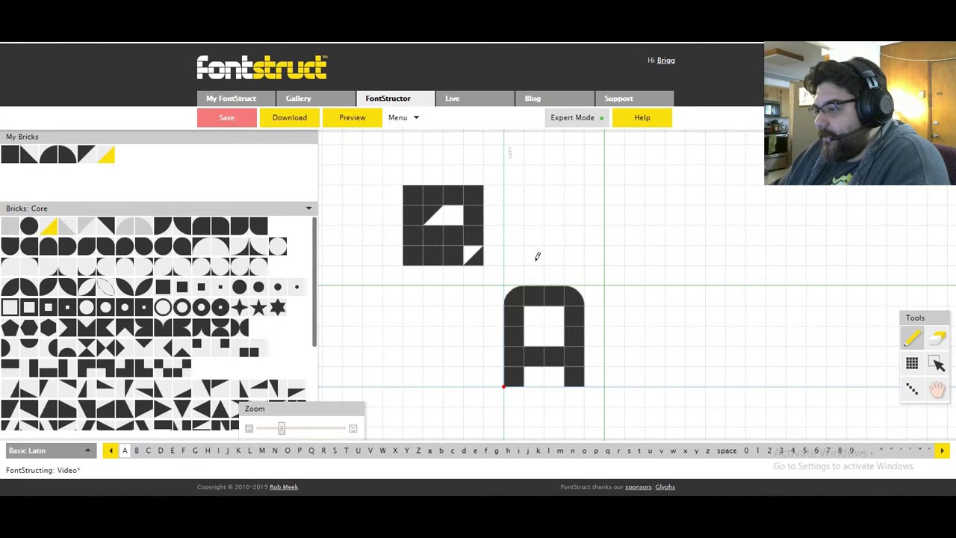
pyautogui.click(936, 338)
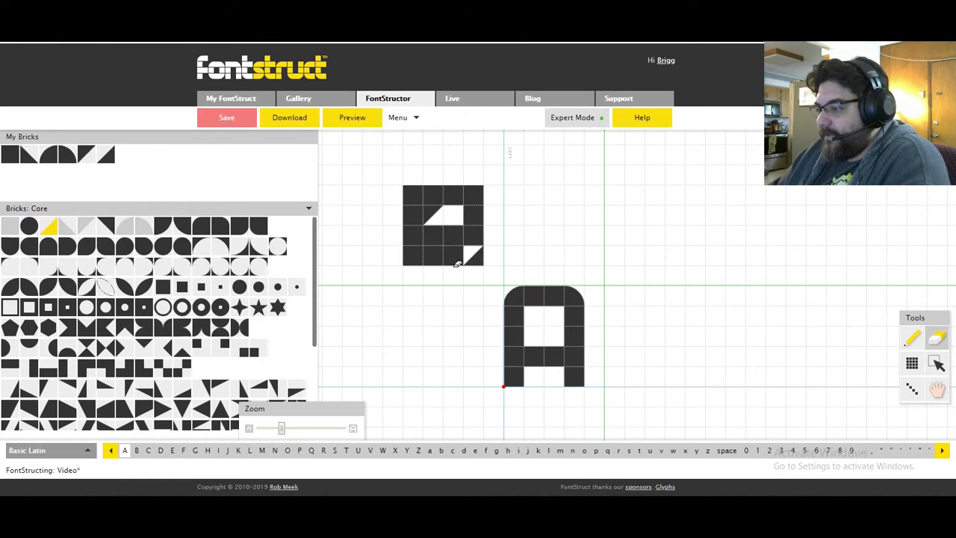
pyautogui.moveTo(476, 237)
pyautogui.mouseDown()
pyautogui.moveTo(451, 243)
pyautogui.moveTo(462, 279)
pyautogui.mouseUp()
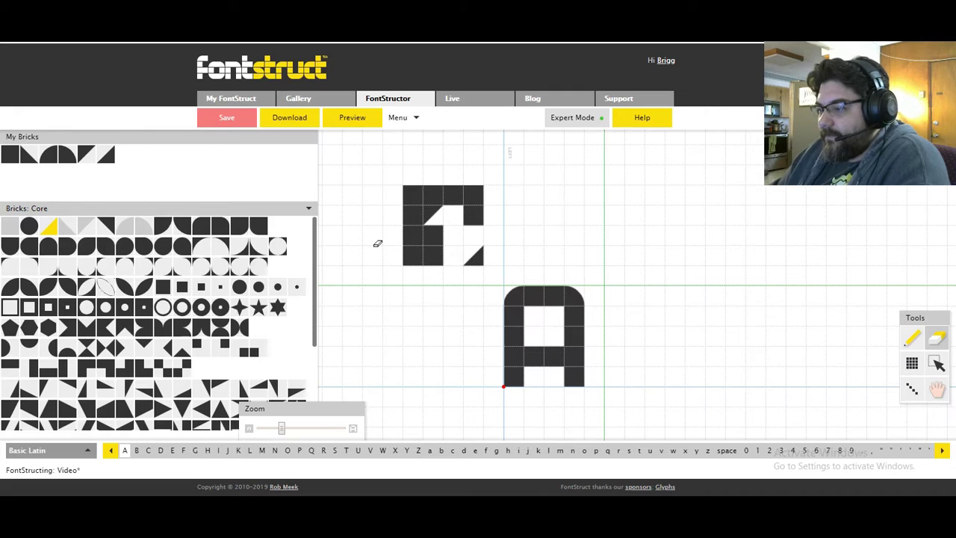
pyautogui.moveTo(438, 236); pyautogui.dragTo(434, 260)
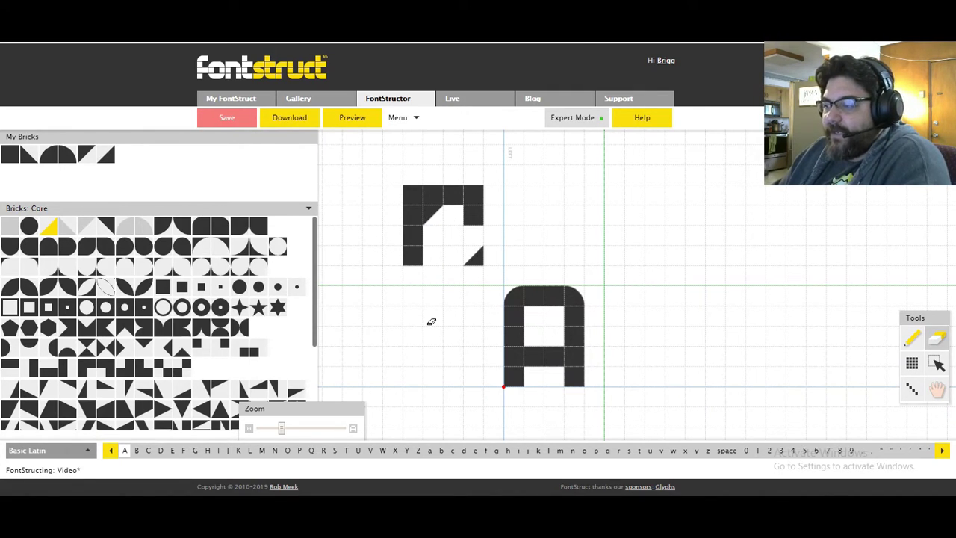
# Step: Select the whole r glyph and save it to My Bricks
pyautogui.click(937, 363)
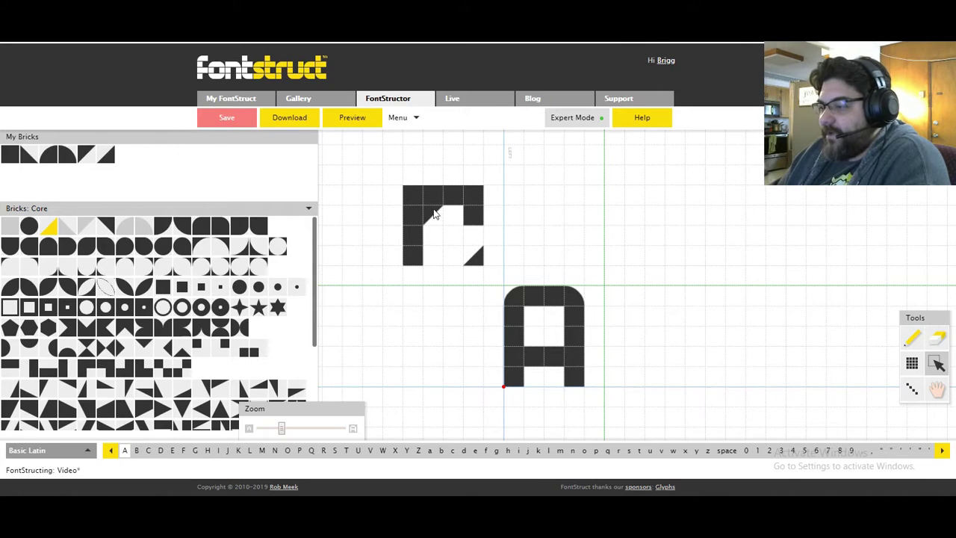
pyautogui.moveTo(413, 196); pyautogui.dragTo(475, 257)
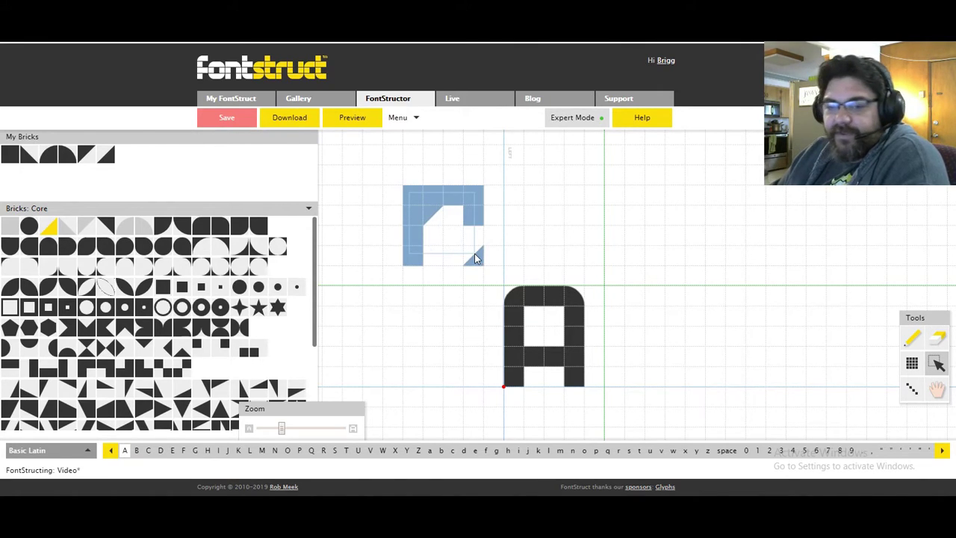
pyautogui.hotkey('ctrl', 'c')
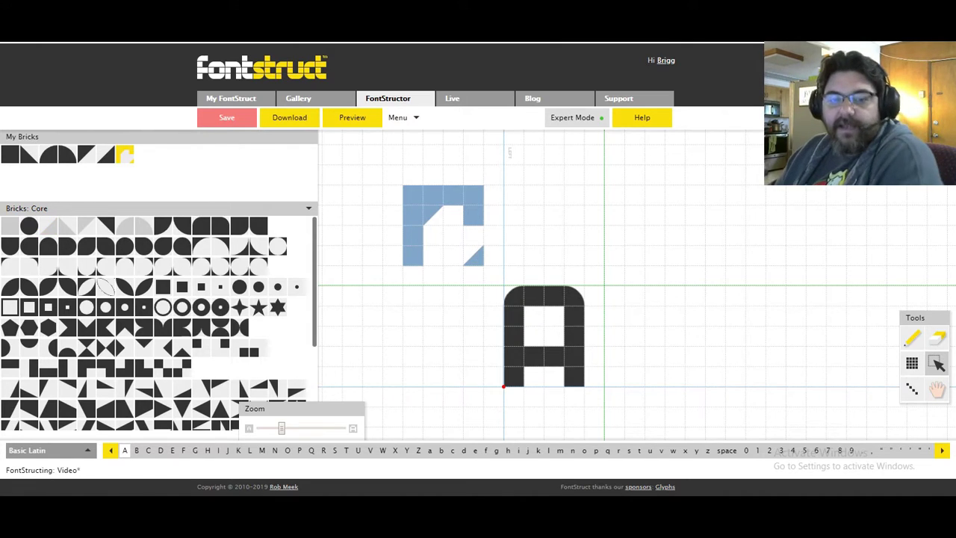
# Step: Place a small copy of the new custom brick and select parts of the large glyph
pyautogui.click(124, 160)
pyautogui.click(539, 224)
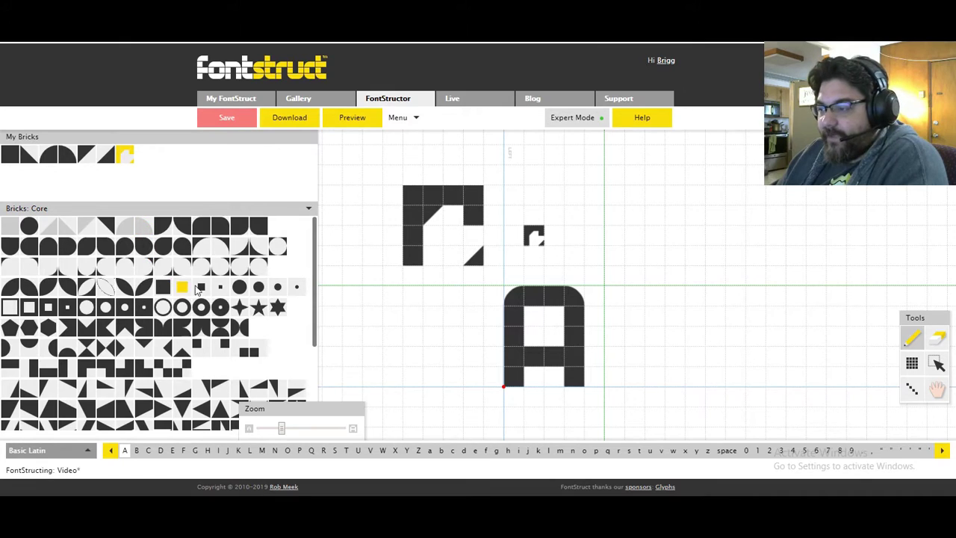
pyautogui.click(933, 363)
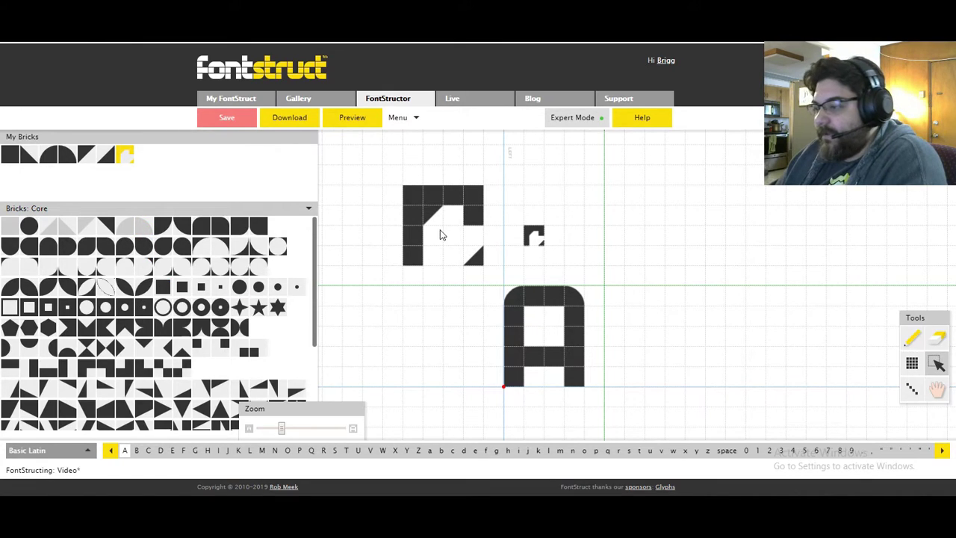
pyautogui.moveTo(416, 198); pyautogui.dragTo(475, 223)
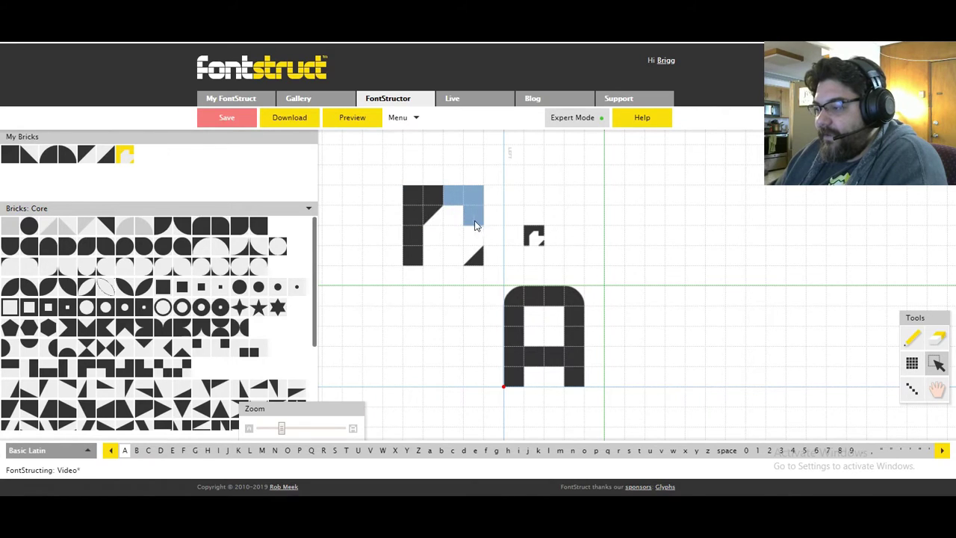
pyautogui.click(476, 258)
pyautogui.moveTo(412, 258); pyautogui.dragTo(413, 236)
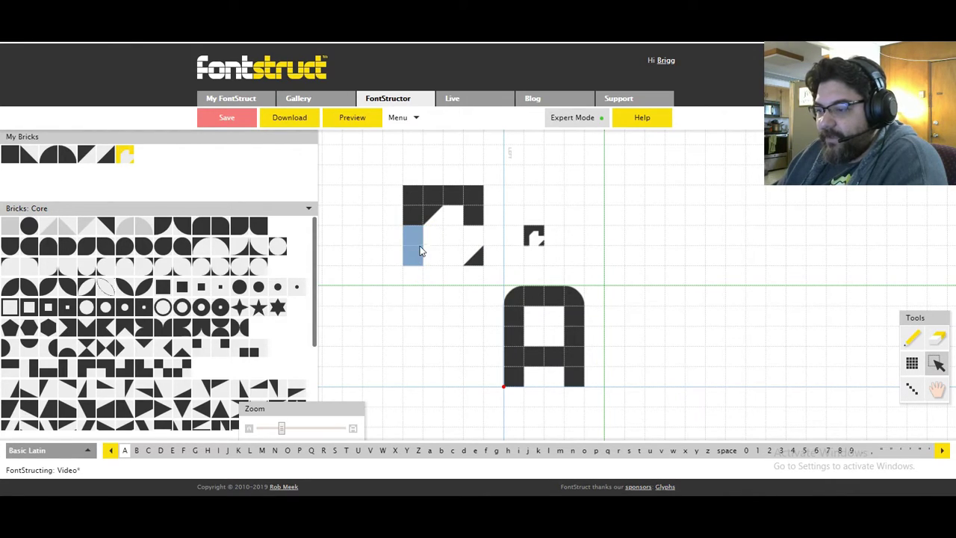
# Step: Start a small r left of the A with a narrow brick and a diagonal-corner brick
pyautogui.click(63, 367)
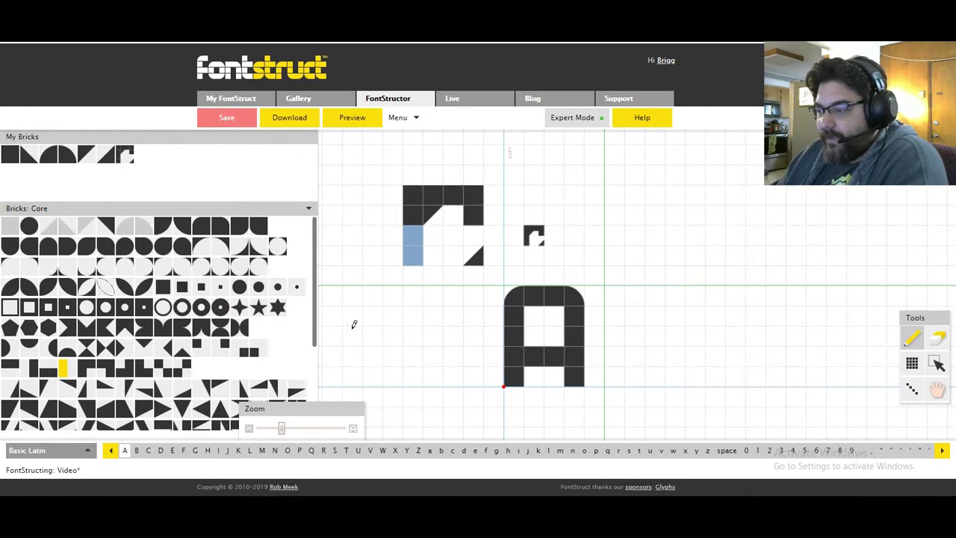
pyautogui.click(389, 314)
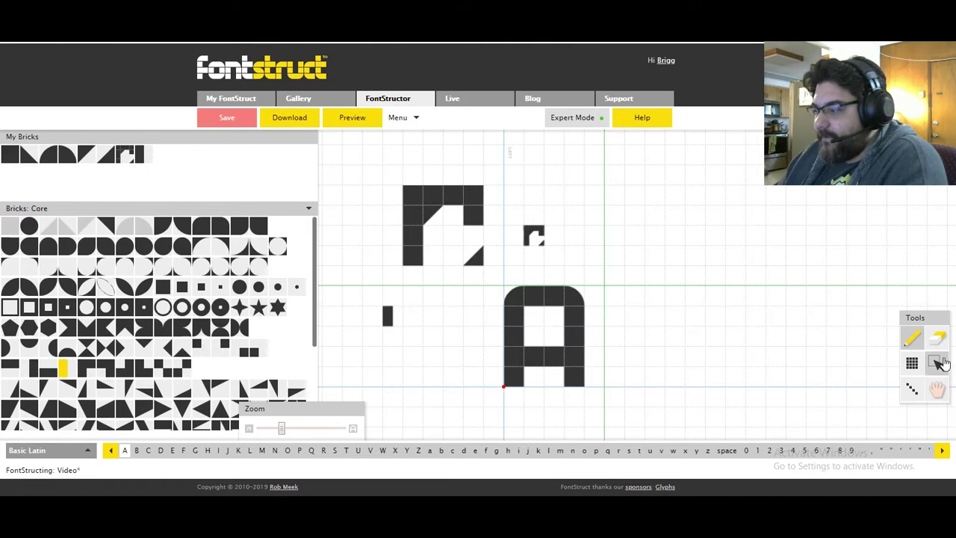
pyautogui.click(938, 363)
pyautogui.click(415, 198)
pyautogui.moveTo(417, 202); pyautogui.dragTo(436, 217)
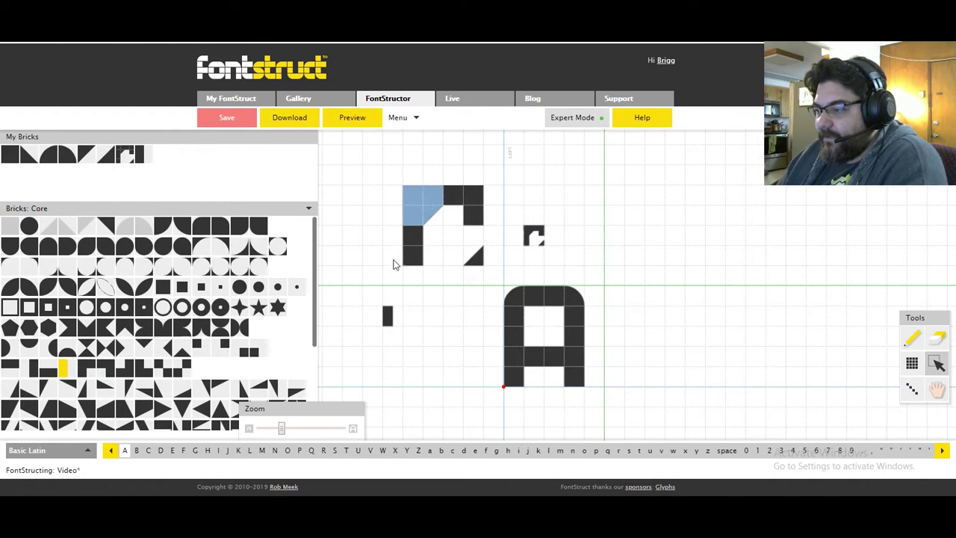
pyautogui.scroll(-3, 301, 337)
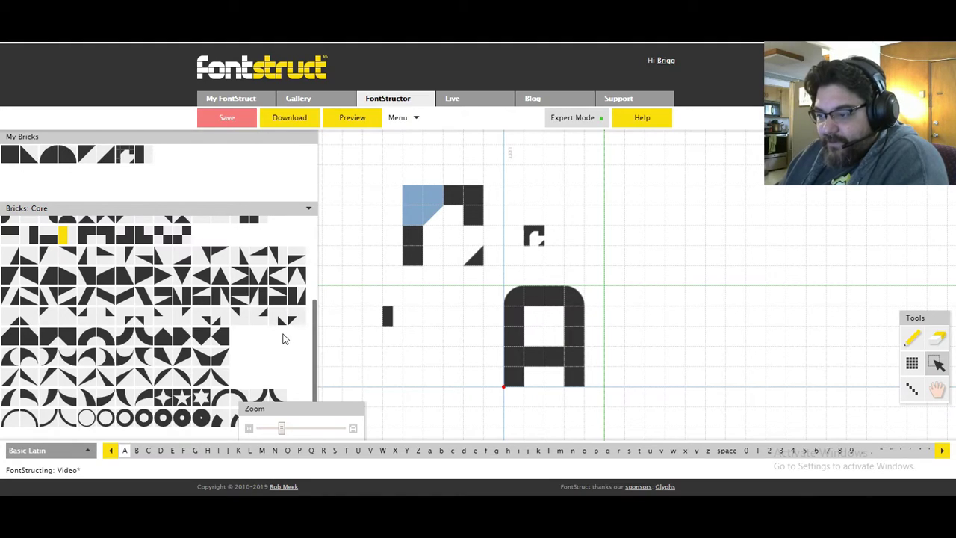
pyautogui.click(48, 337)
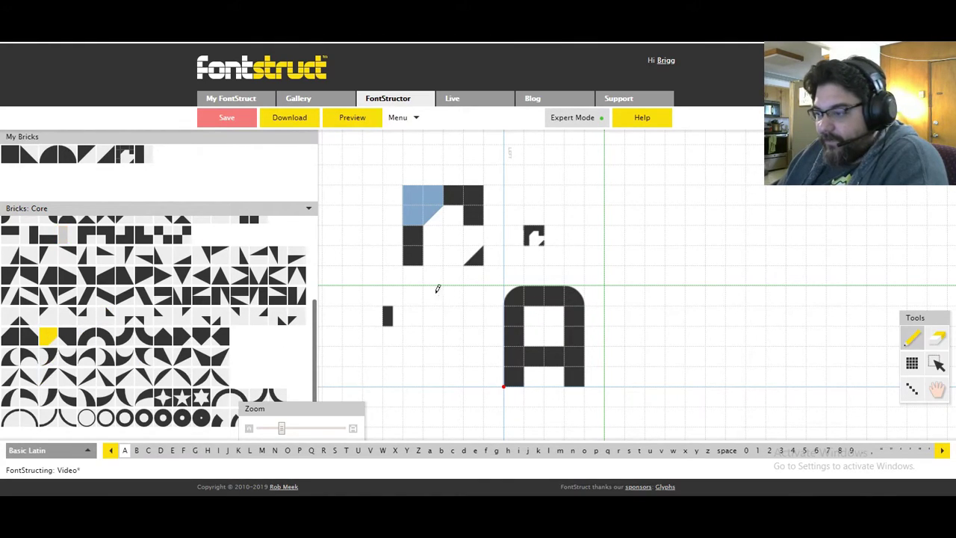
pyautogui.click(396, 295)
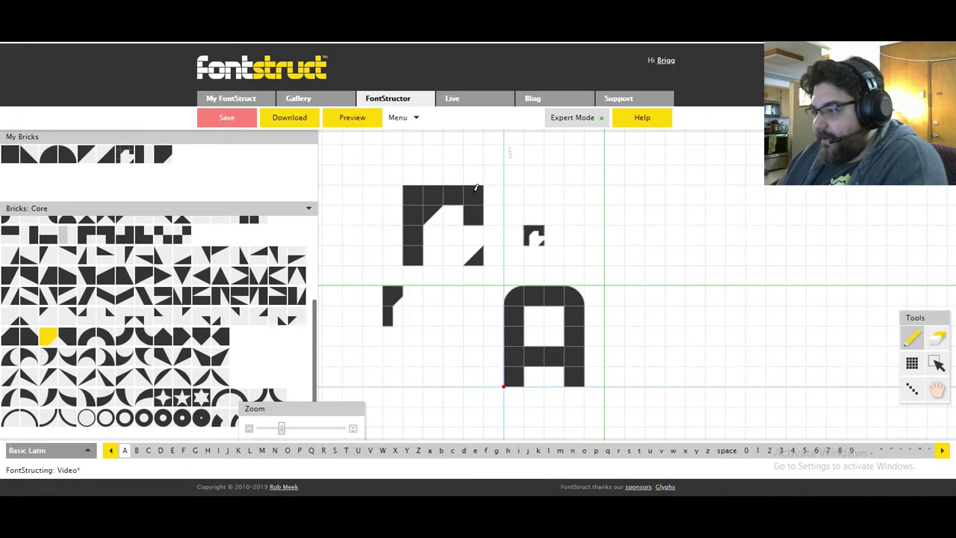
# Step: Finish the small r with a top-right brick and a lower-right triangle, then save it
pyautogui.scroll(3, 168, 288)
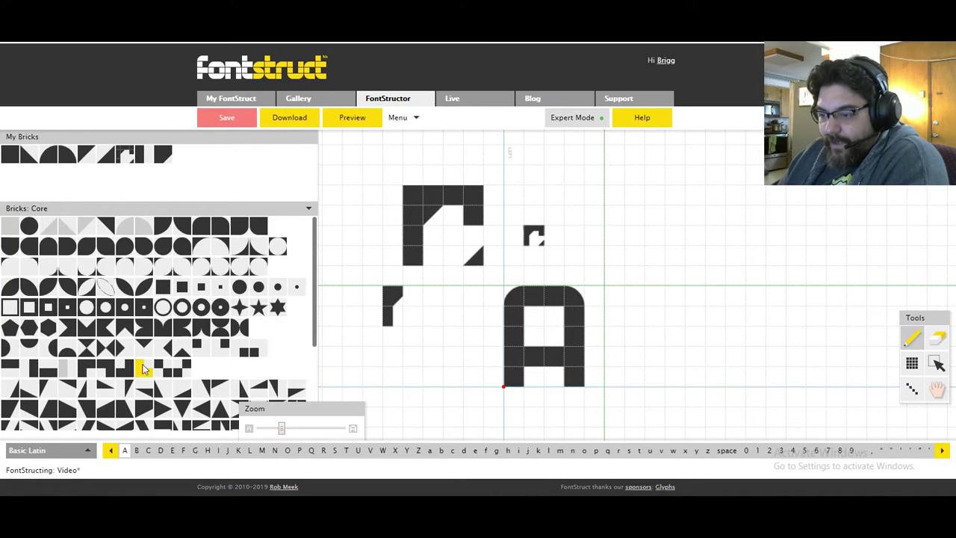
pyautogui.click(107, 369)
pyautogui.click(418, 293)
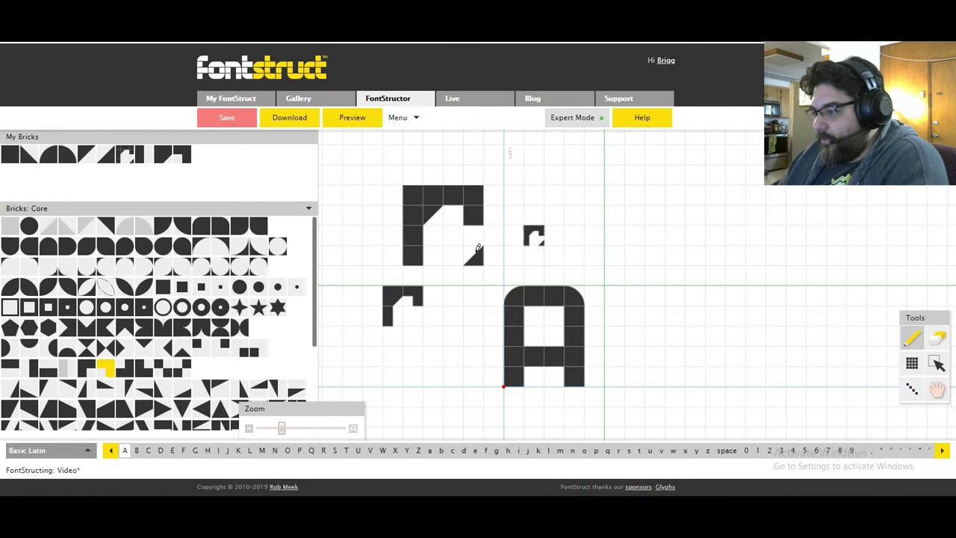
pyautogui.scroll(-3, 209, 340)
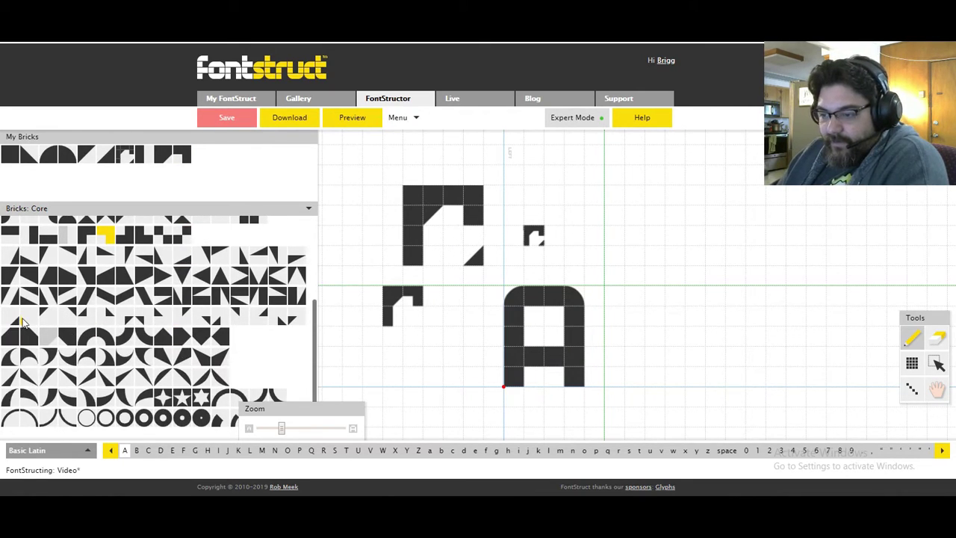
pyautogui.click(12, 321)
pyautogui.click(416, 319)
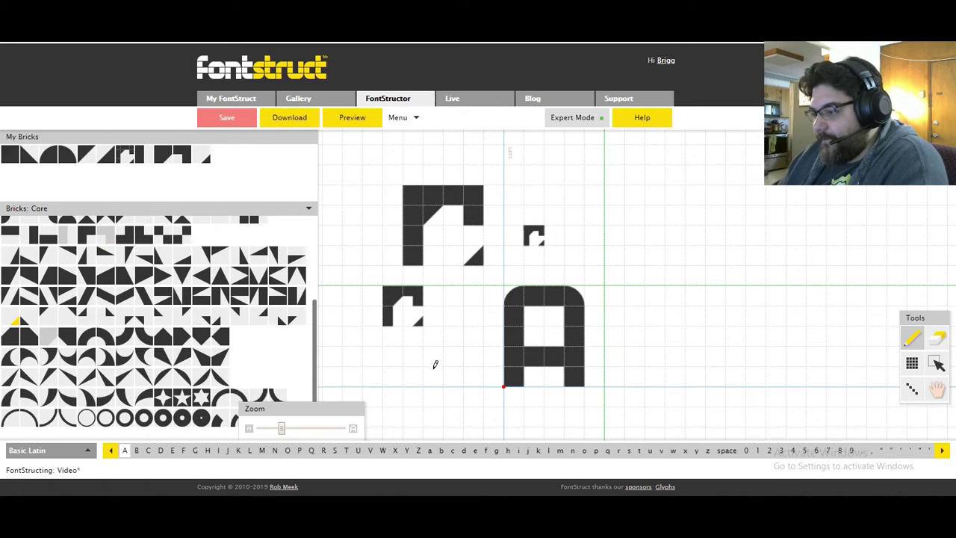
pyautogui.click(937, 364)
pyautogui.moveTo(384, 288); pyautogui.dragTo(422, 320)
pyautogui.hotkey('ctrl', 'c')
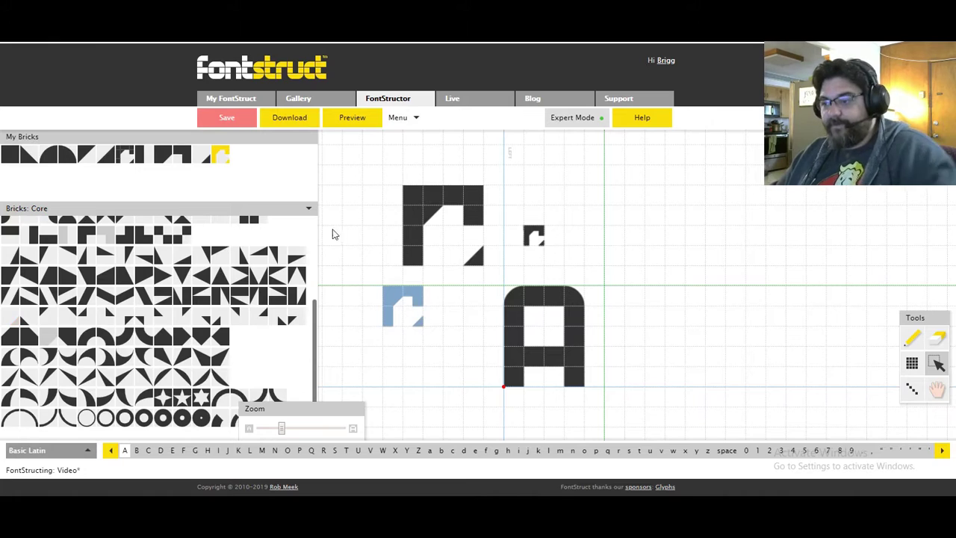
# Step: Stamp a second composite-brick copy beside the first and erase the glyph to its left column
pyautogui.click(220, 155)
pyautogui.click(550, 233)
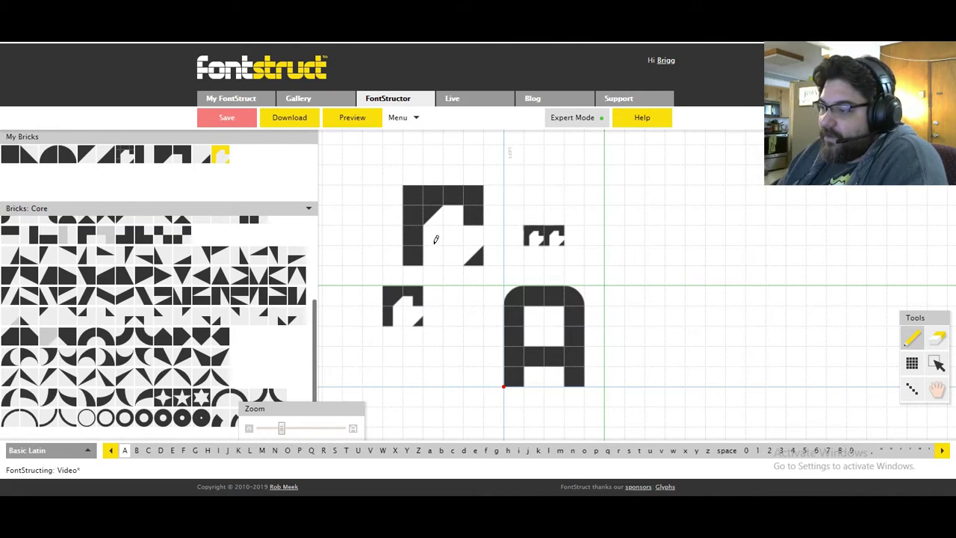
pyautogui.click(937, 337)
pyautogui.moveTo(435, 191); pyautogui.dragTo(484, 263)
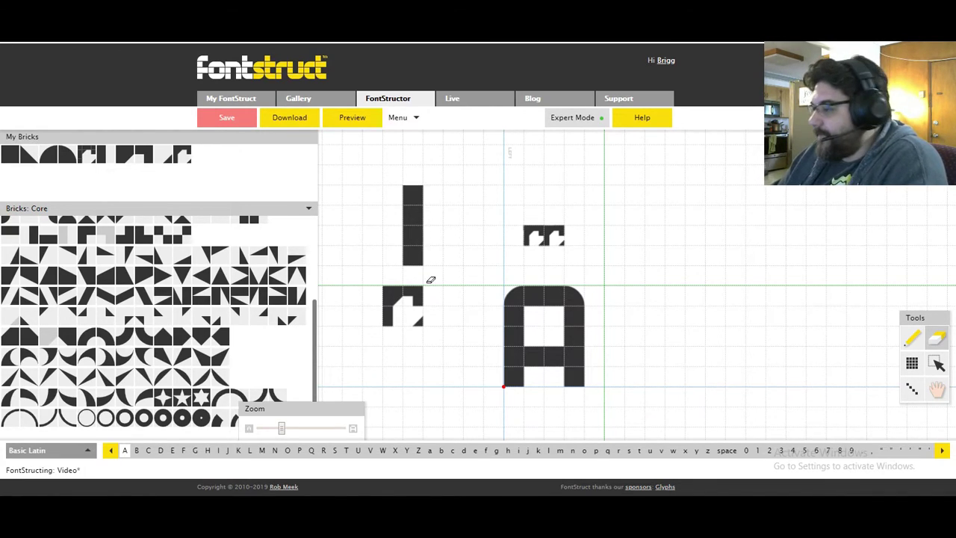
# Step: Save the four-brick vertical column as a custom brick
pyautogui.click(912, 338)
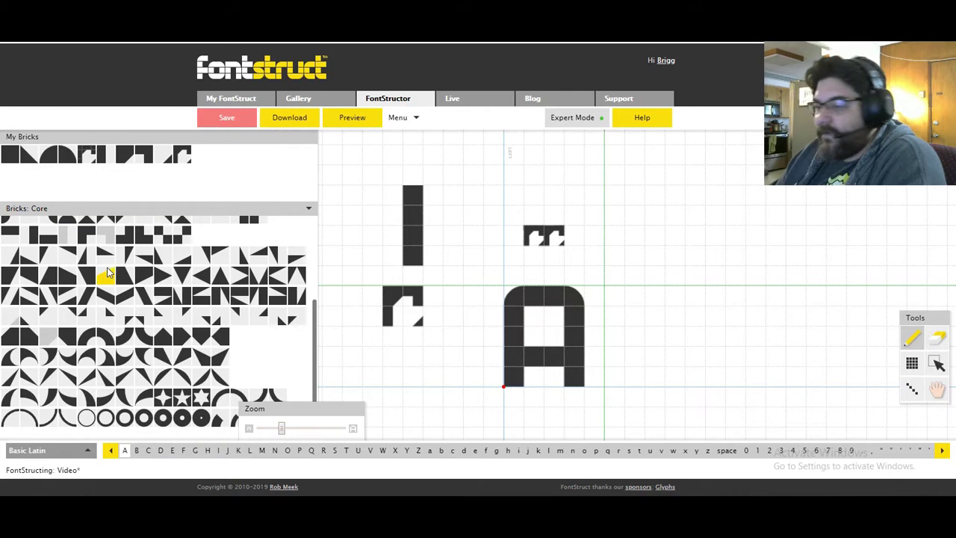
pyautogui.scroll(3, 47, 273)
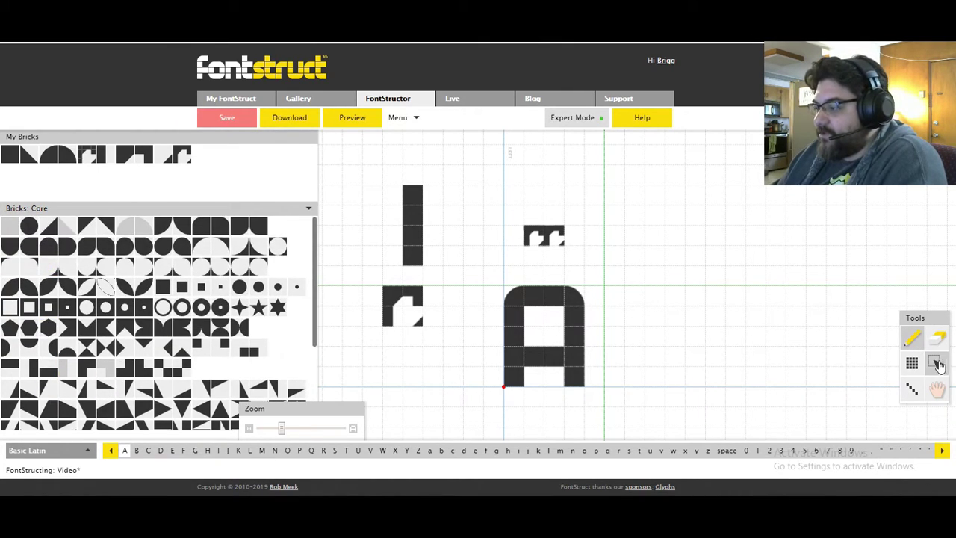
pyautogui.click(939, 366)
pyautogui.moveTo(412, 193); pyautogui.dragTo(416, 261)
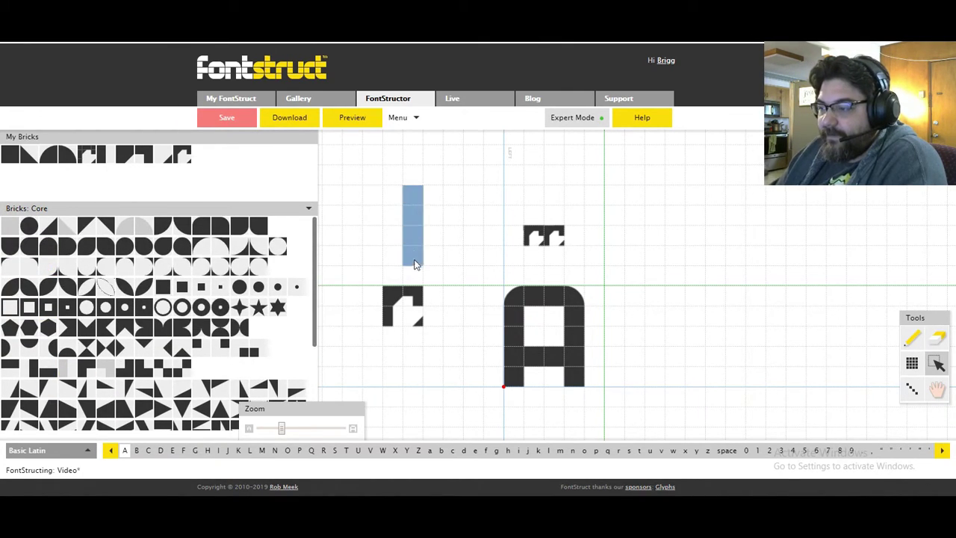
pyautogui.hotkey('ctrl', 'c')
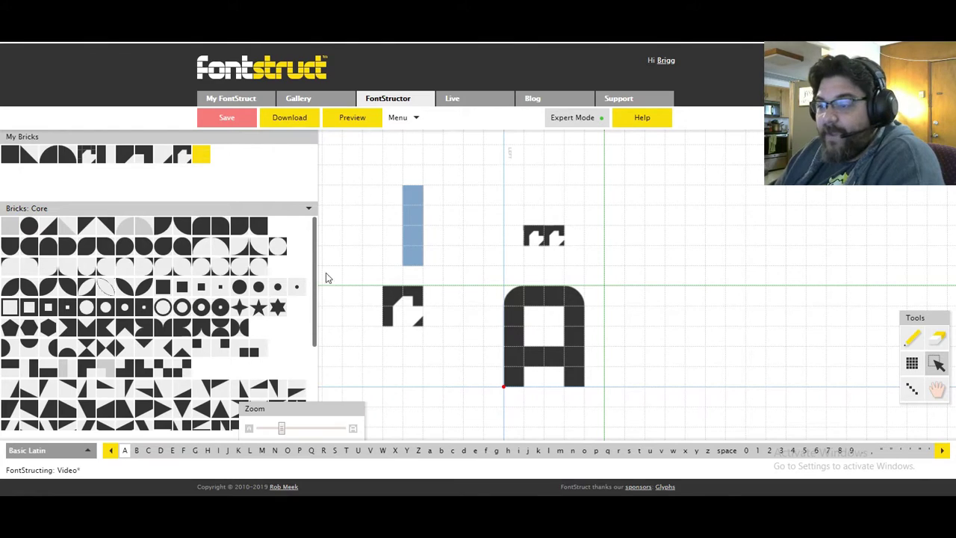
# Step: Turn on outline view and test placing and erasing plain square bricks at upper left
pyautogui.click(910, 338)
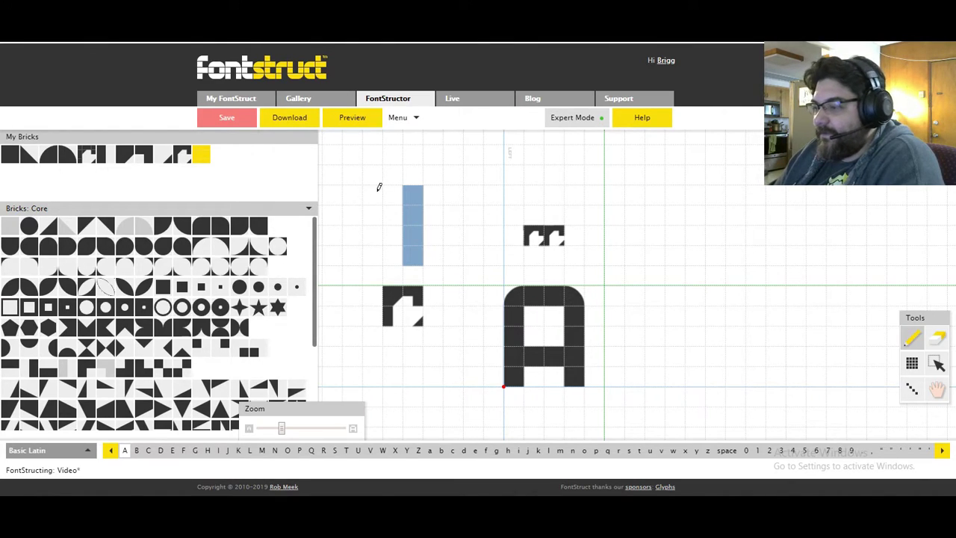
pyautogui.click(348, 197)
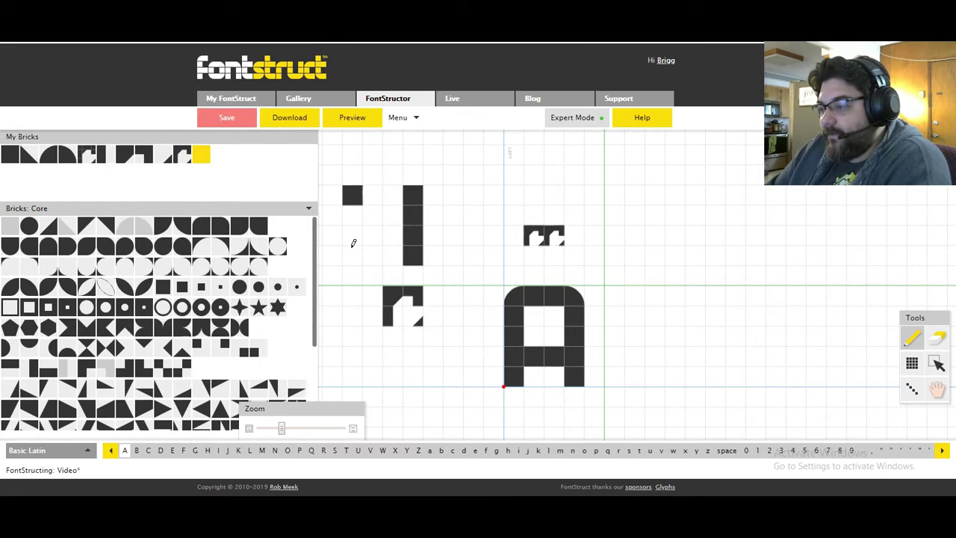
pyautogui.press('o')
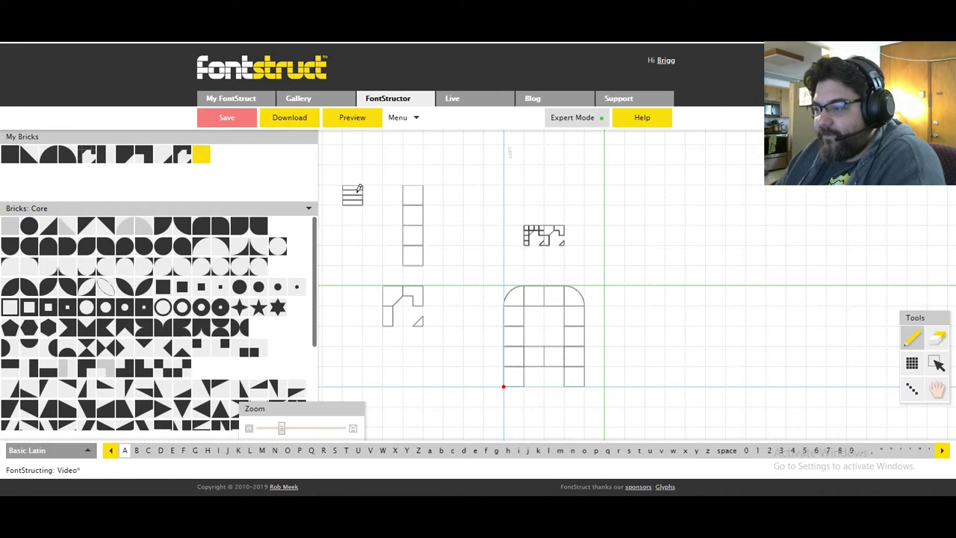
pyautogui.press('1')
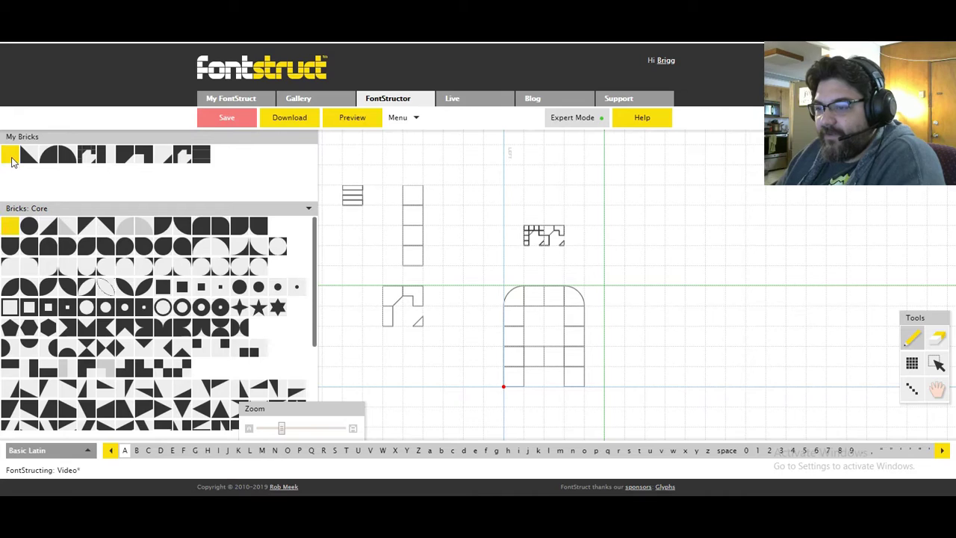
pyautogui.click(380, 193)
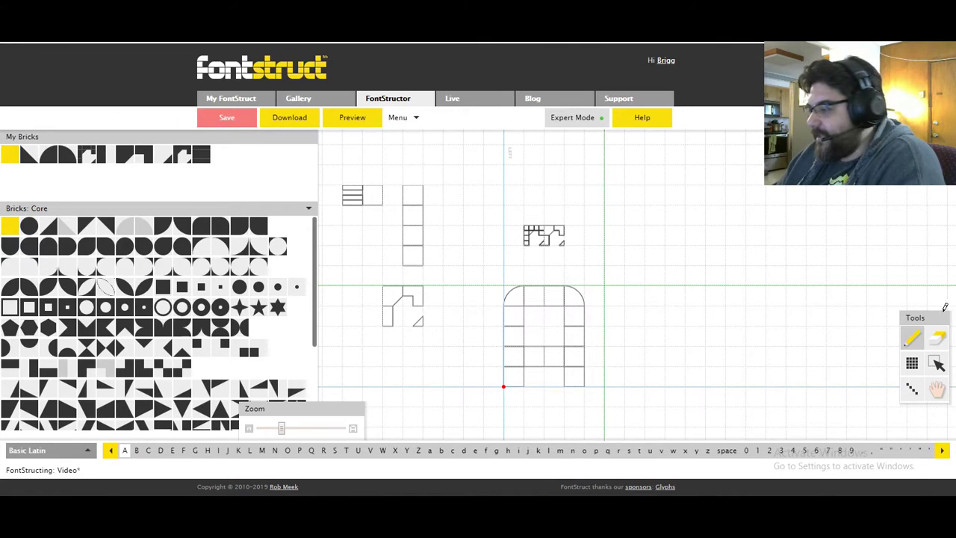
pyautogui.click(937, 338)
pyautogui.click(374, 195)
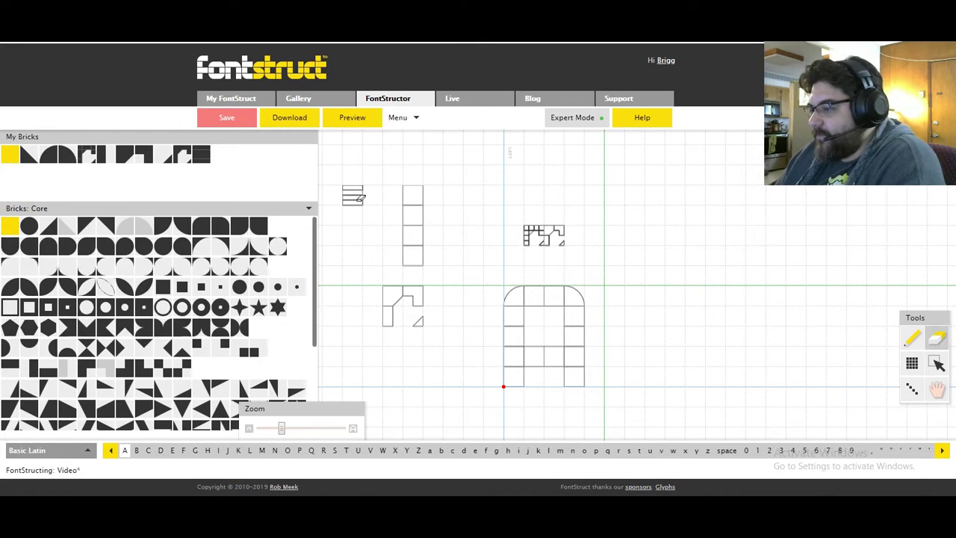
# Step: Erase the striped shape, save the tall bar plus a new square as a brick, stamp it top left
pyautogui.click(354, 196)
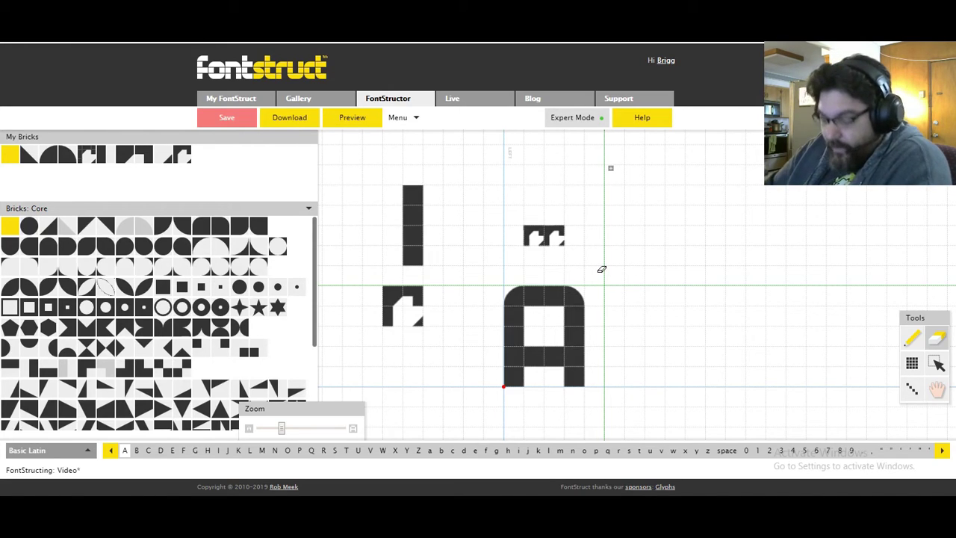
pyautogui.click(912, 339)
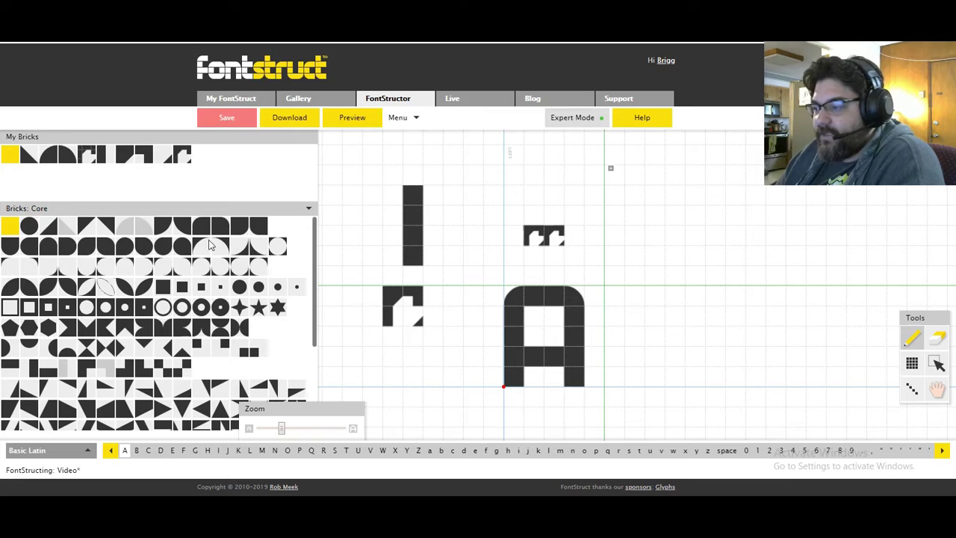
pyautogui.click(472, 193)
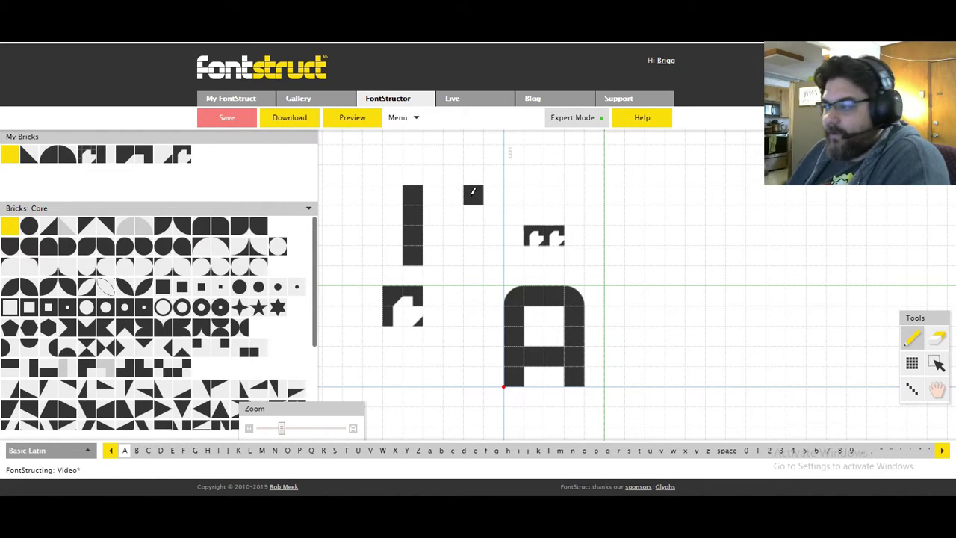
pyautogui.click(937, 364)
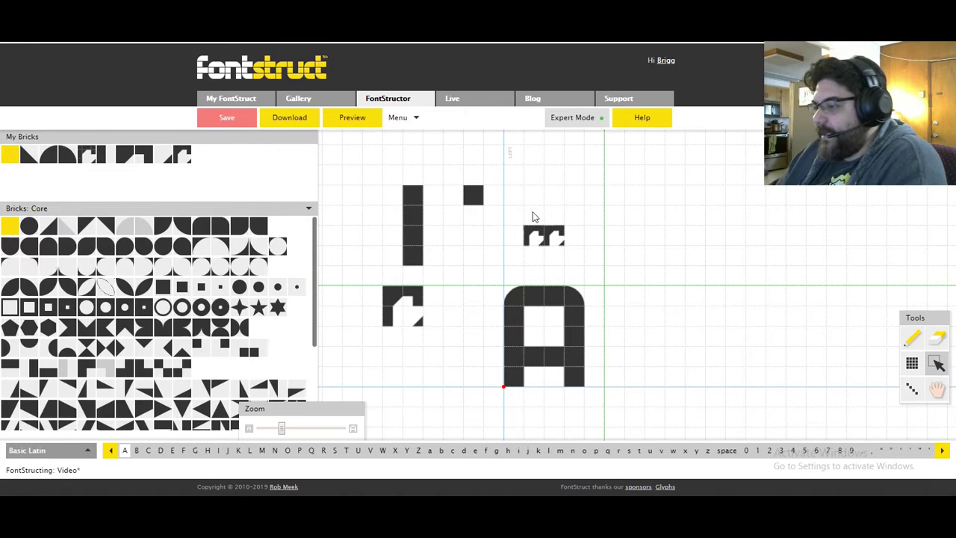
pyautogui.moveTo(423, 192); pyautogui.dragTo(476, 267)
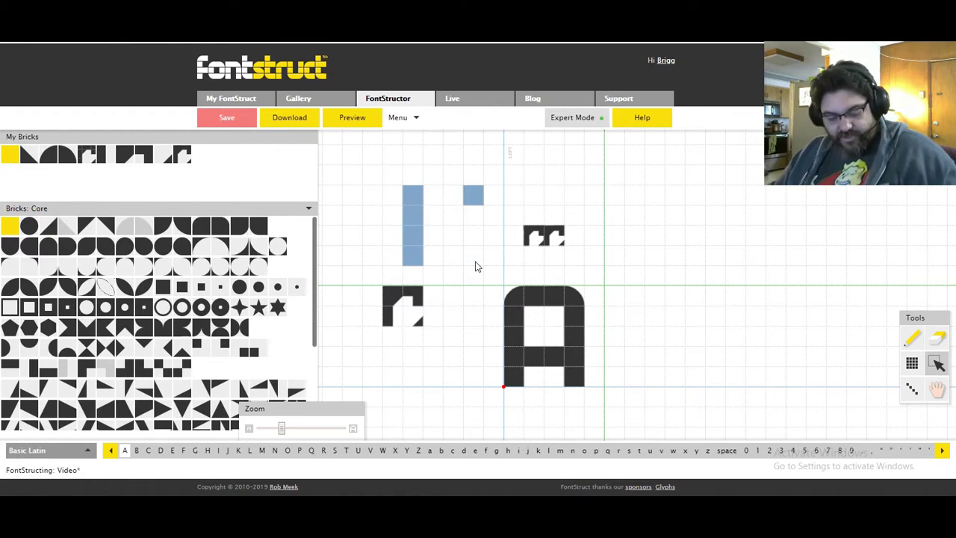
pyautogui.hotkey('ctrl', 'c')
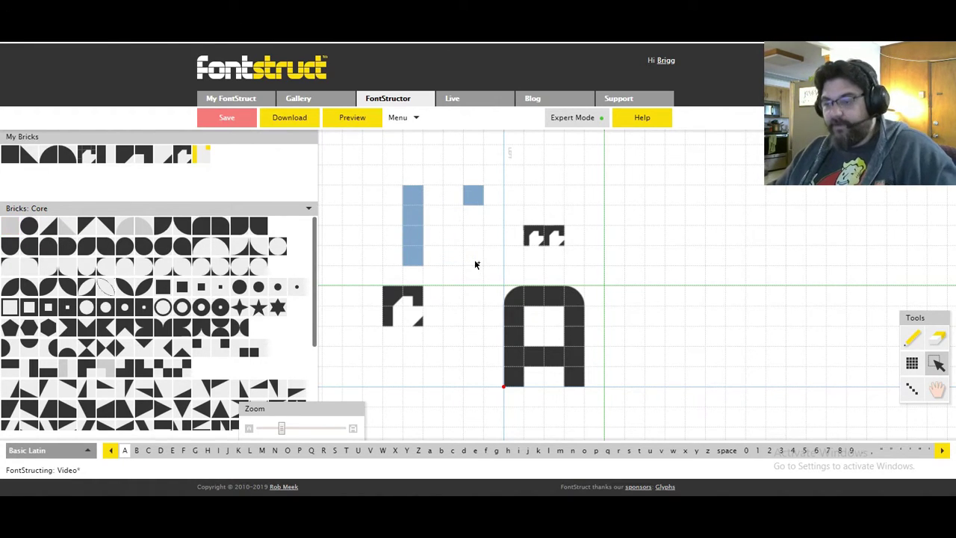
pyautogui.click(207, 158)
pyautogui.click(353, 196)
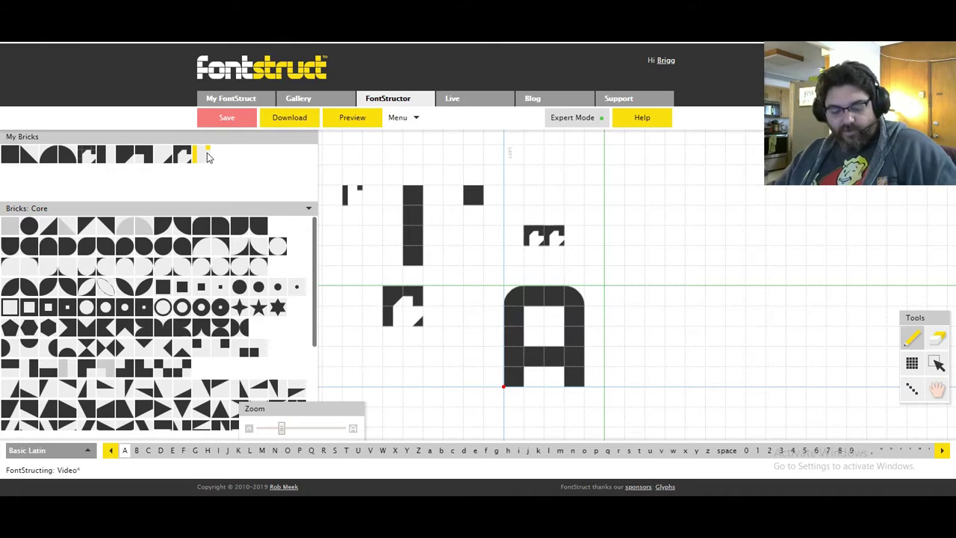
# Step: Draw thin bars down the left side and along the top with the bar-and-square brick
pyautogui.press('e')
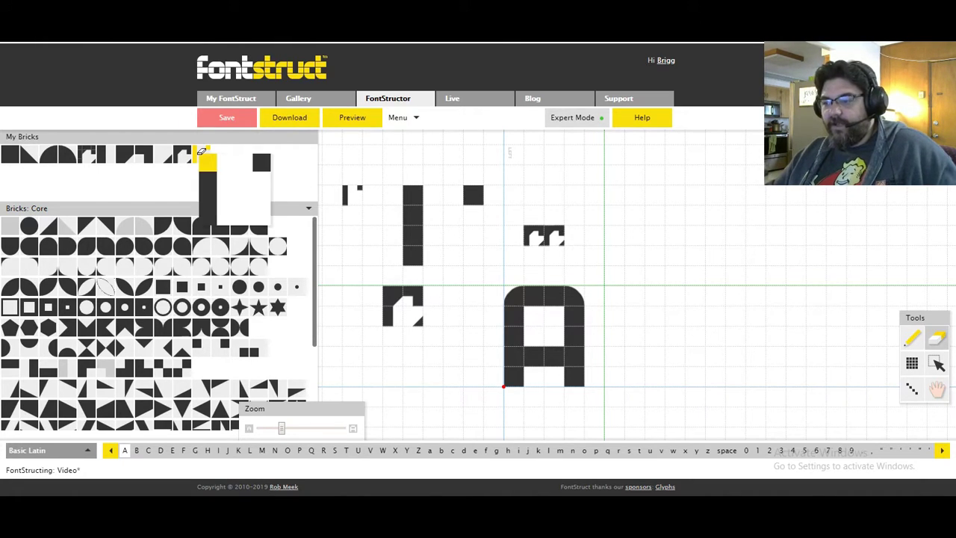
pyautogui.click(202, 153)
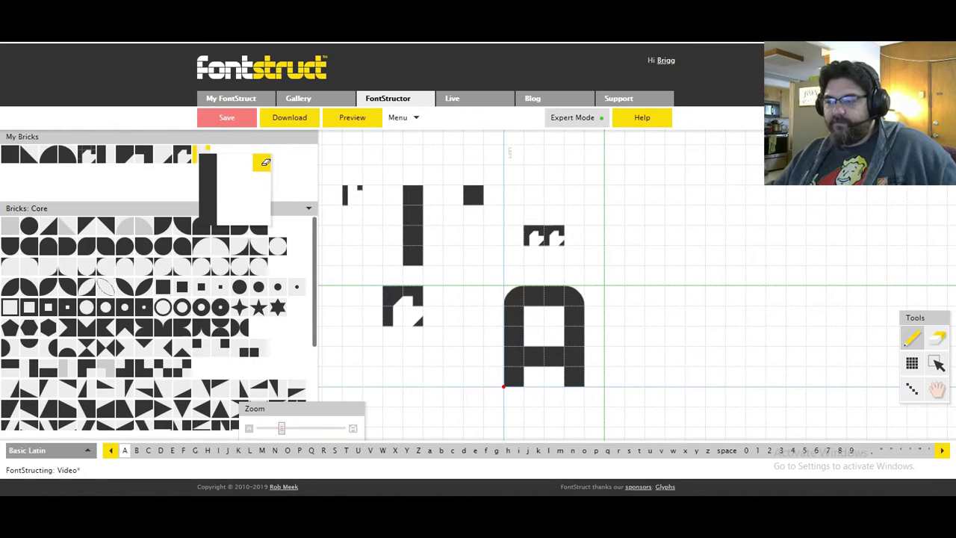
pyautogui.click(366, 188)
pyautogui.moveTo(349, 217)
pyautogui.mouseDown()
pyautogui.moveTo(353, 244)
pyautogui.moveTo(369, 242)
pyautogui.moveTo(372, 213)
pyautogui.mouseUp()
pyautogui.click(356, 253)
pyautogui.click(373, 252)
pyautogui.click(357, 271)
pyautogui.click(374, 273)
pyautogui.click(371, 177)
pyautogui.click(351, 175)
pyautogui.click(389, 175)
pyautogui.click(407, 175)
pyautogui.click(426, 175)
pyautogui.click(457, 176)
# Step: Erase all the test bars and shapes so only the rounded A remains
pyautogui.click(937, 337)
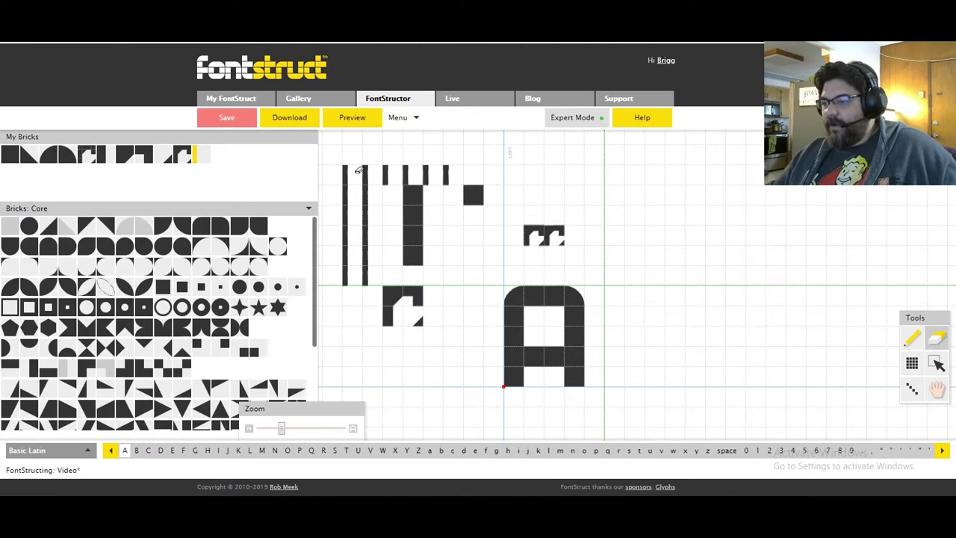
pyautogui.moveTo(345, 166)
pyautogui.mouseDown()
pyautogui.moveTo(551, 256)
pyautogui.moveTo(566, 287)
pyautogui.mouseUp()
pyautogui.moveTo(383, 286); pyautogui.dragTo(436, 312)
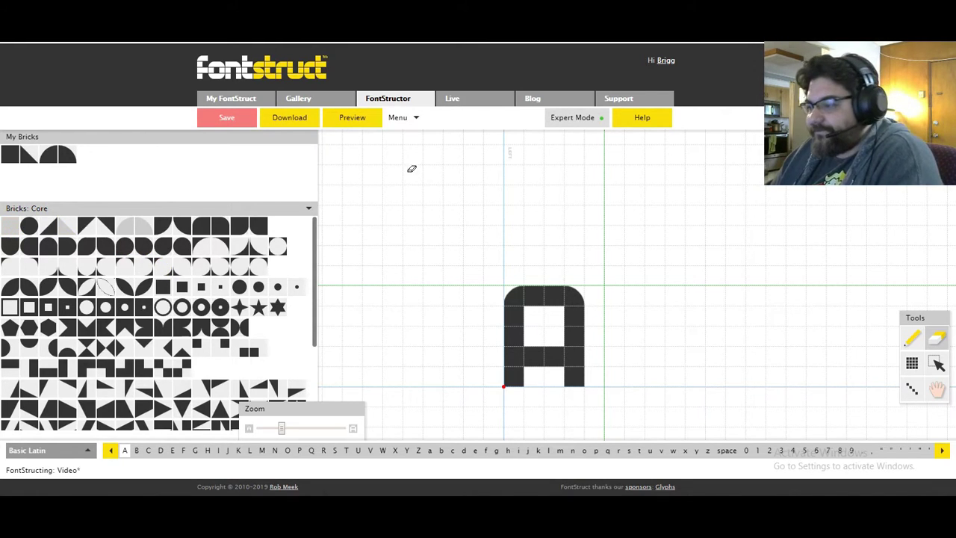
# Step: Draw a column of squares plus a separate square and save them as a custom brick
pyautogui.click(10, 228)
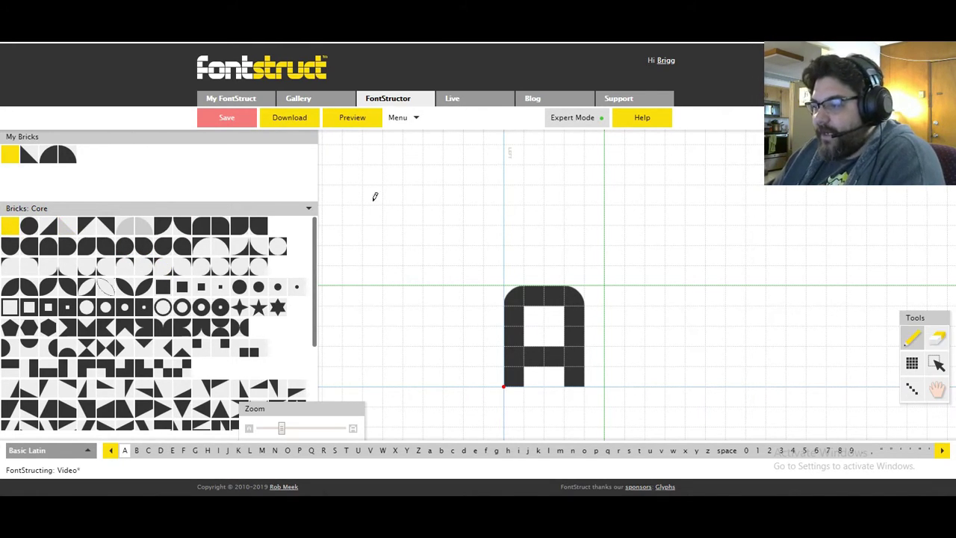
pyautogui.moveTo(373, 193); pyautogui.dragTo(372, 258)
pyautogui.click(432, 195)
pyautogui.click(937, 364)
pyautogui.moveTo(377, 193); pyautogui.dragTo(442, 261)
pyautogui.hotkey('ctrl', 'c')
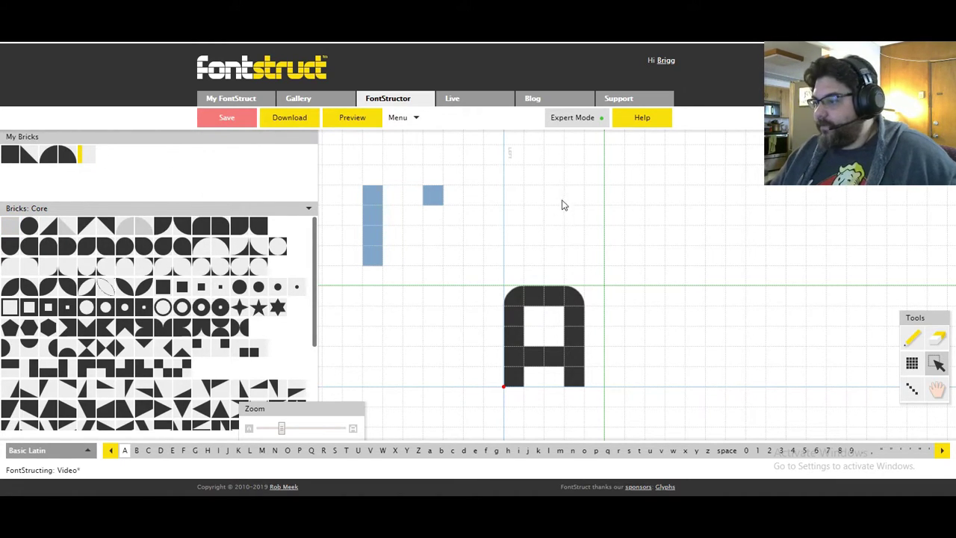
# Step: Stamp the new column-and-square brick above the A and erase the originals
pyautogui.click(88, 155)
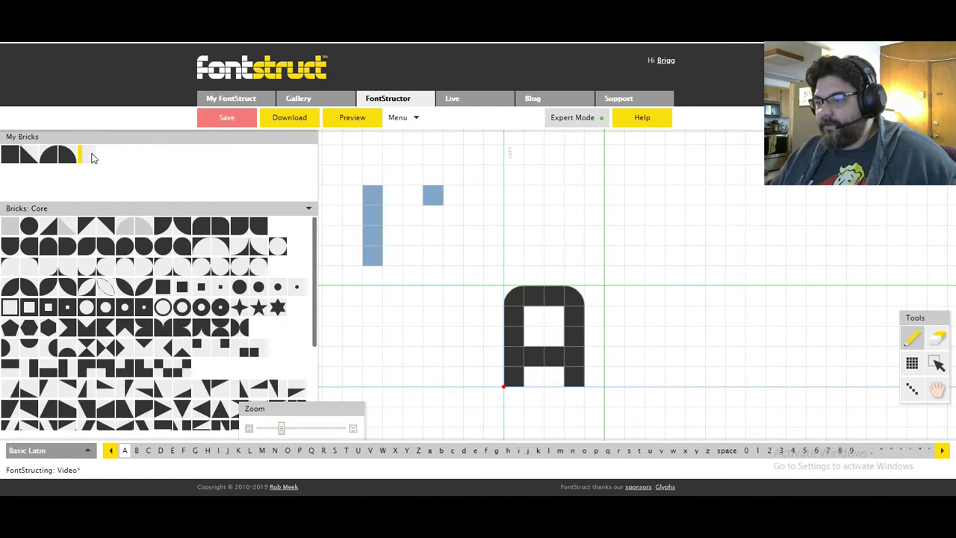
pyautogui.click(540, 194)
pyautogui.press('e')
pyautogui.moveTo(388, 188)
pyautogui.mouseDown()
pyautogui.moveTo(447, 262)
pyautogui.moveTo(383, 270)
pyautogui.mouseUp()
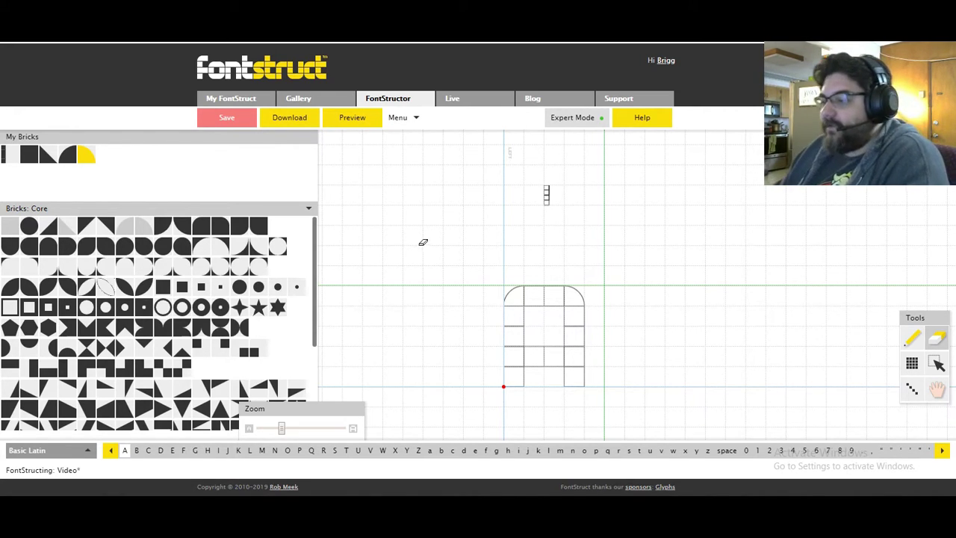
# Step: Place two separated square bricks, then draw and erase a column under the left one
pyautogui.click(10, 225)
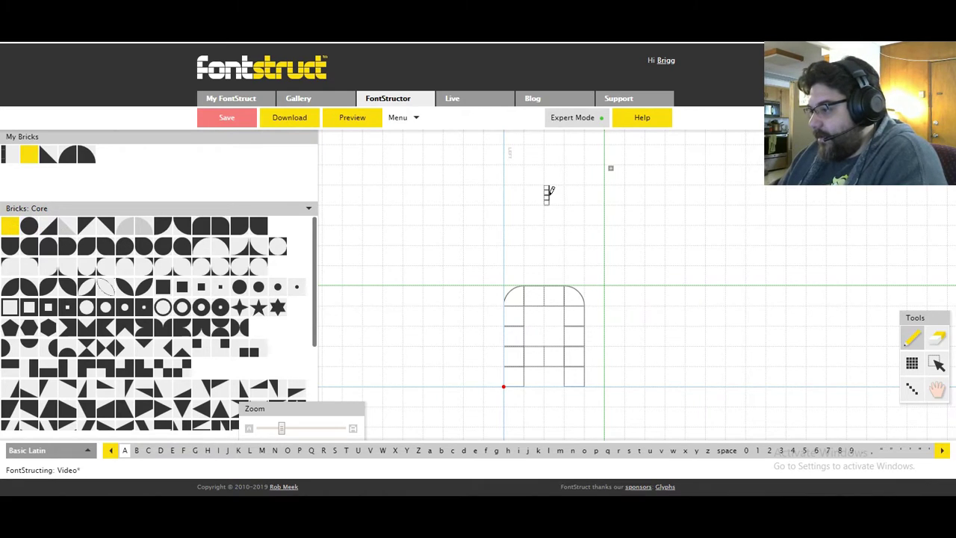
pyautogui.click(454, 195)
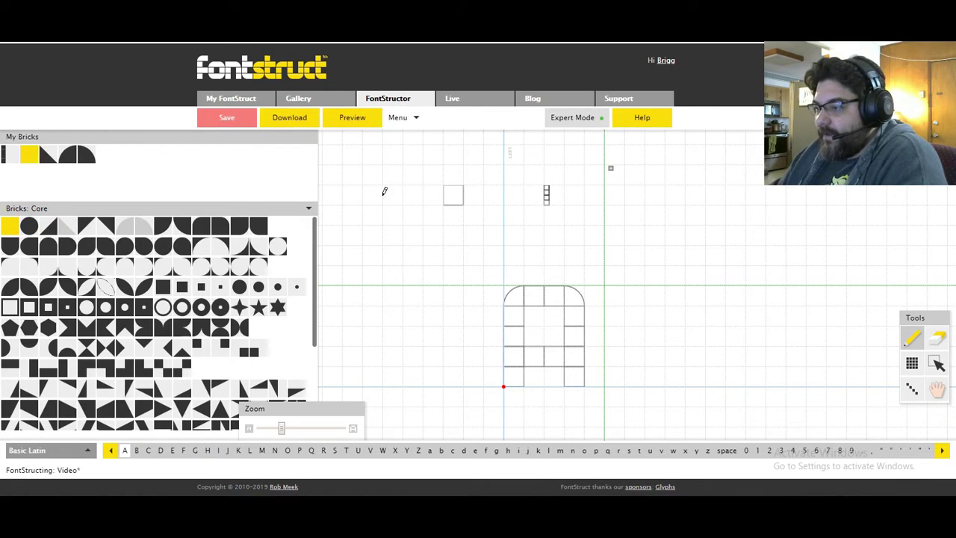
pyautogui.click(394, 195)
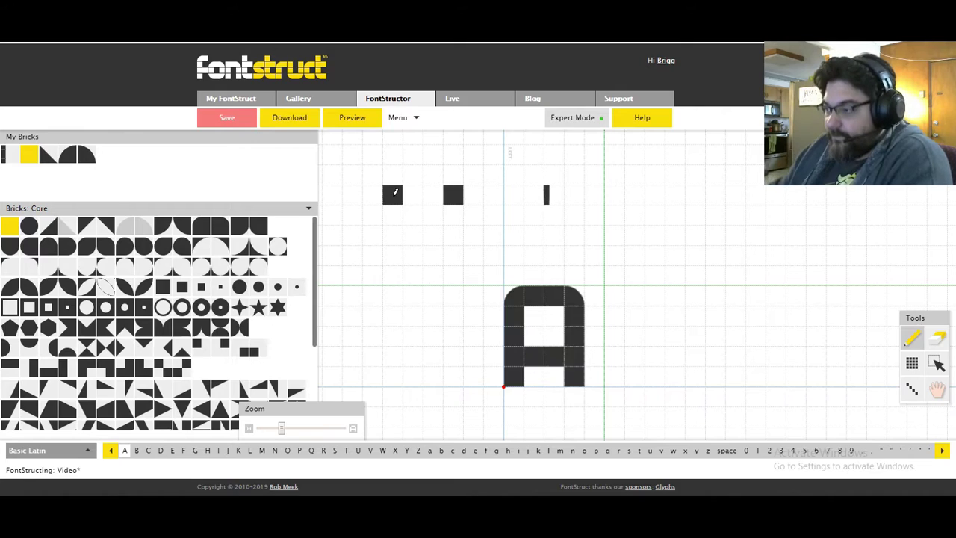
pyautogui.moveTo(397, 213); pyautogui.dragTo(392, 247)
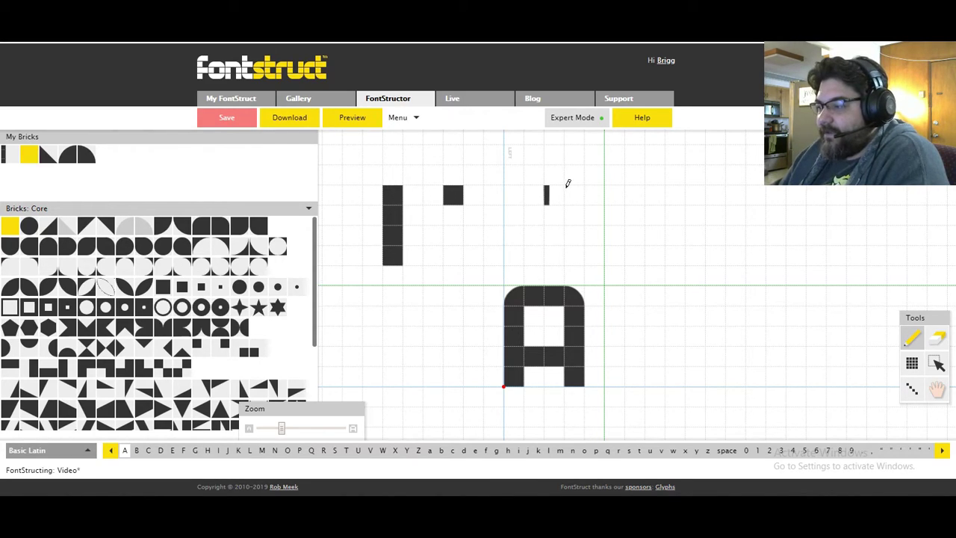
pyautogui.click(937, 338)
pyautogui.moveTo(397, 215); pyautogui.dragTo(414, 287)
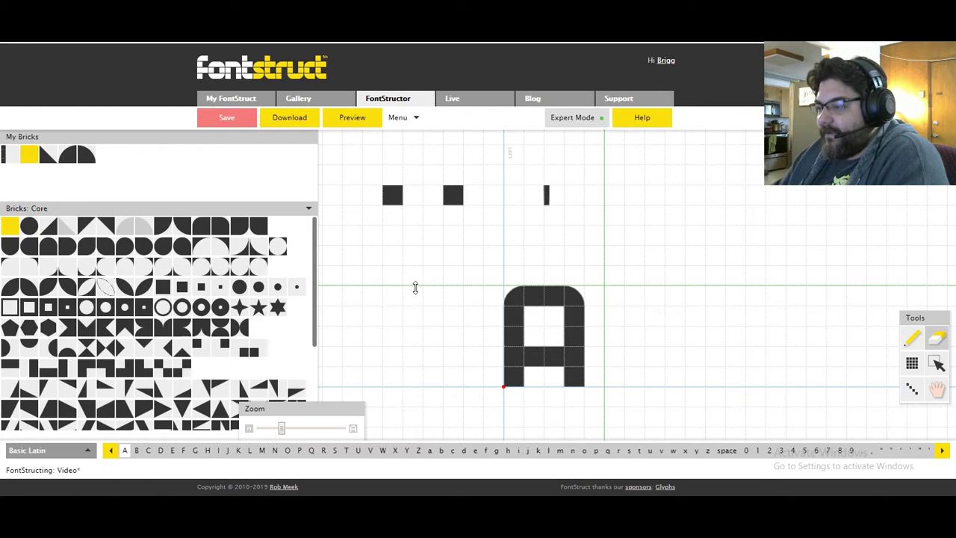
# Step: Save both top squares as a custom brick and stamp it beside the earlier one
pyautogui.click(937, 364)
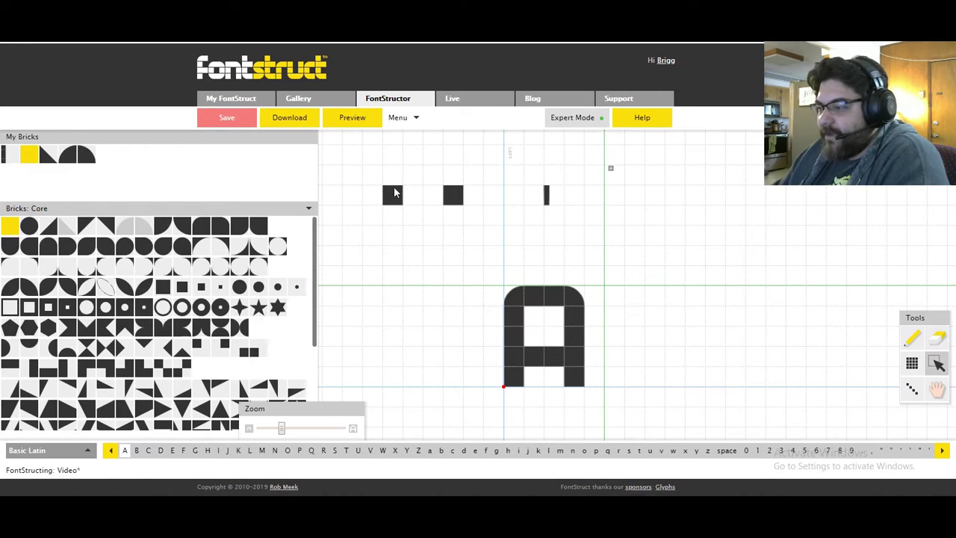
pyautogui.moveTo(392, 199); pyautogui.dragTo(453, 198)
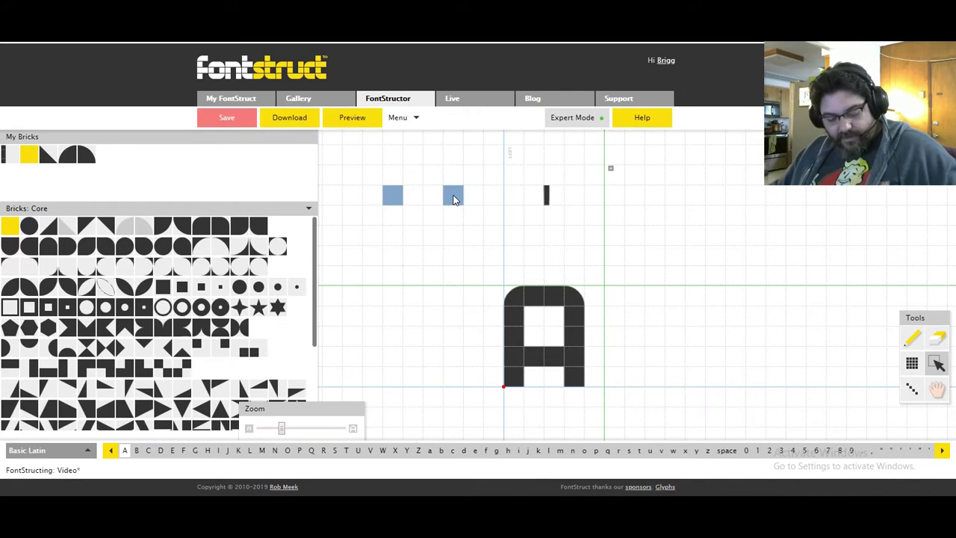
pyautogui.hotkey('ctrl', 'c')
pyautogui.click(107, 155)
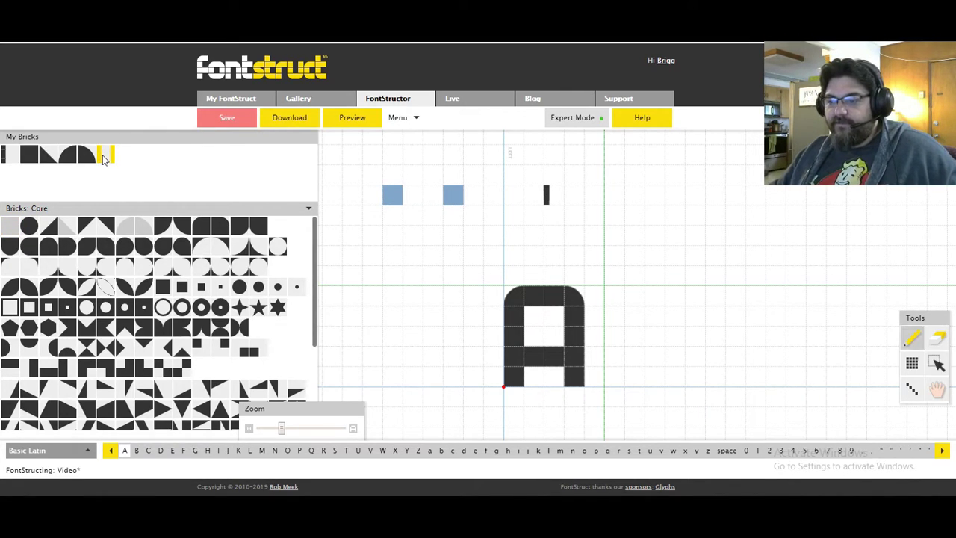
pyautogui.moveTo(108, 157)
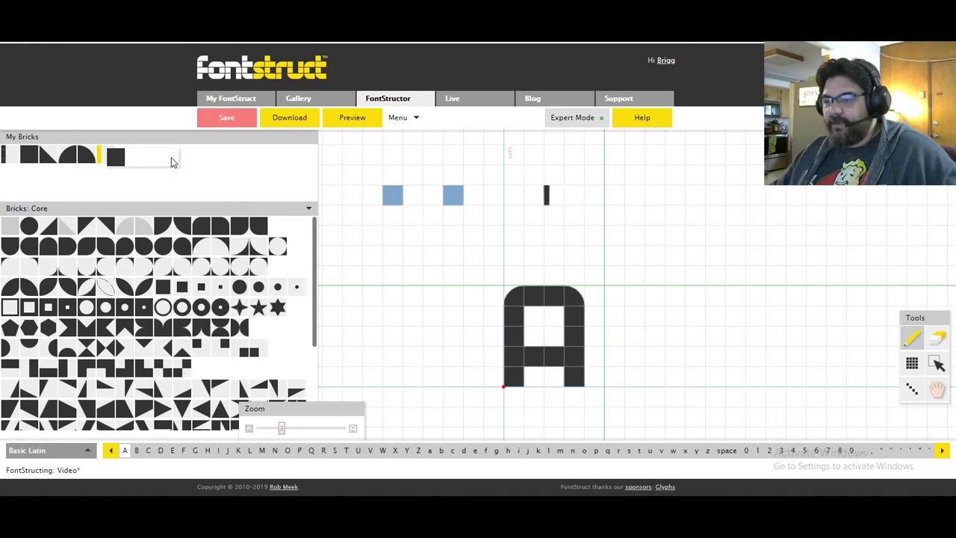
pyautogui.click(579, 196)
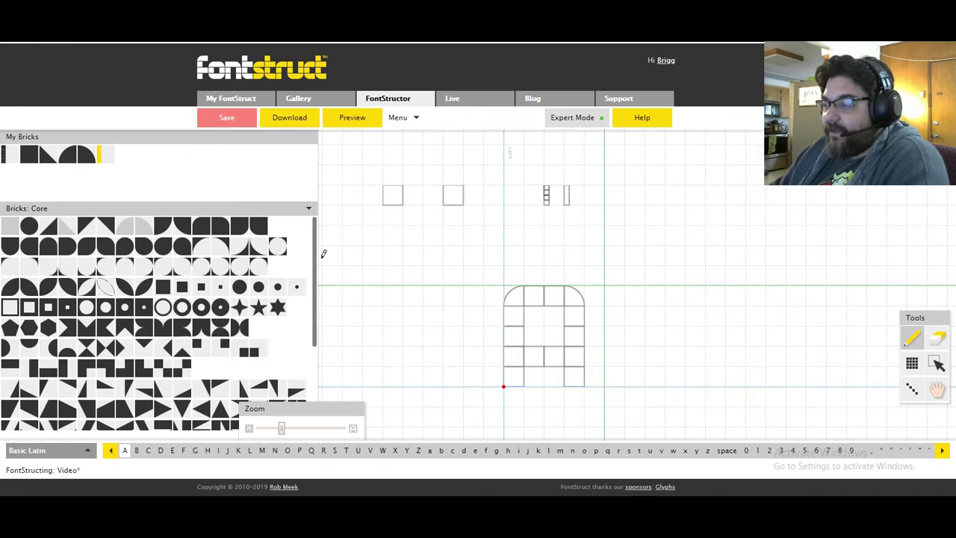
# Step: Place two triangle bricks and a square brick beside a triangle on the canvas
pyautogui.scroll(-3, 142, 337)
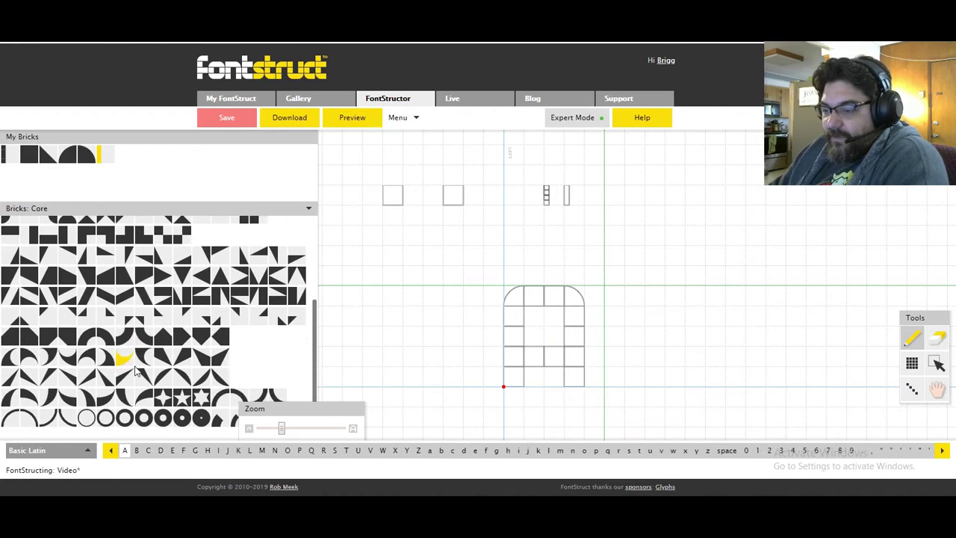
pyautogui.click(184, 261)
pyautogui.click(635, 260)
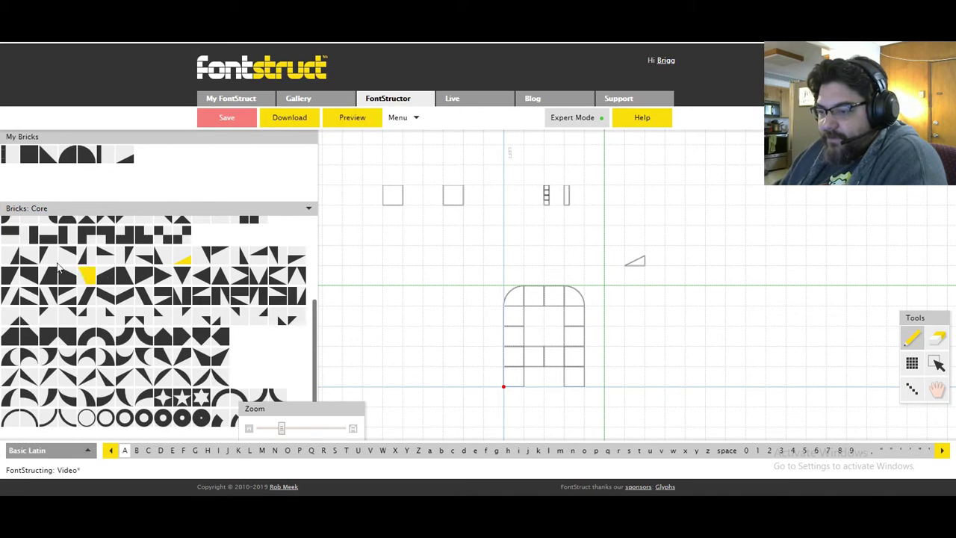
pyautogui.scroll(3, 43, 238)
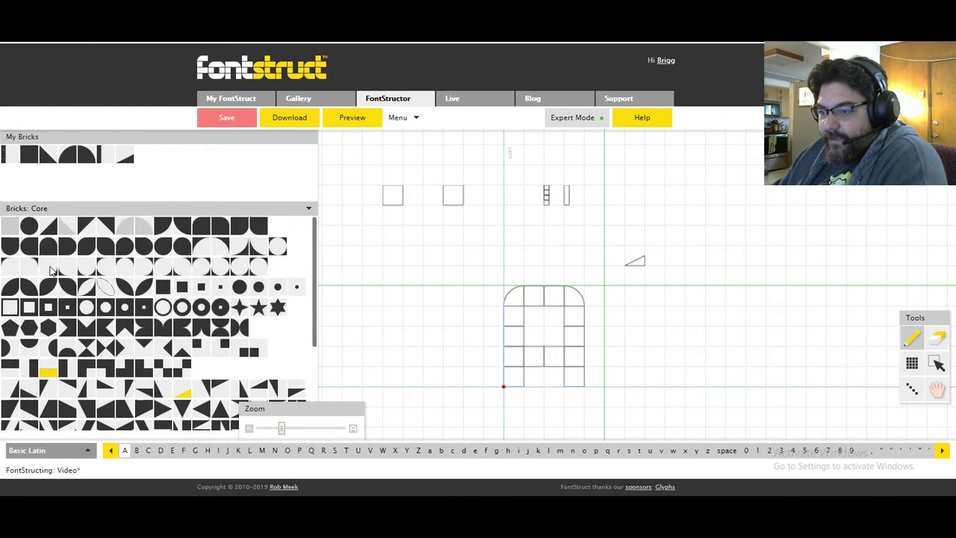
pyautogui.click(655, 253)
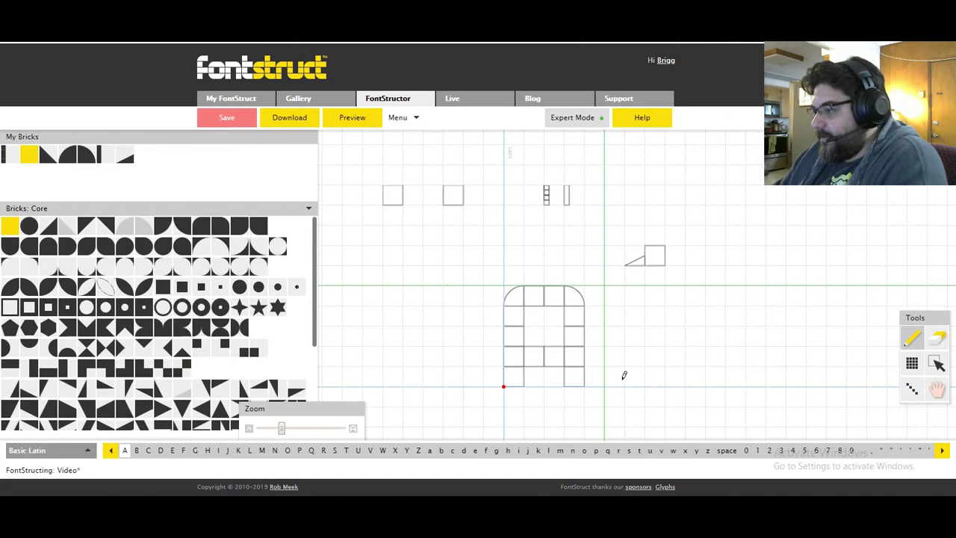
# Step: Make the triangle and square a composite brick, stamp it, then erase all test bricks above the A
pyautogui.click(937, 363)
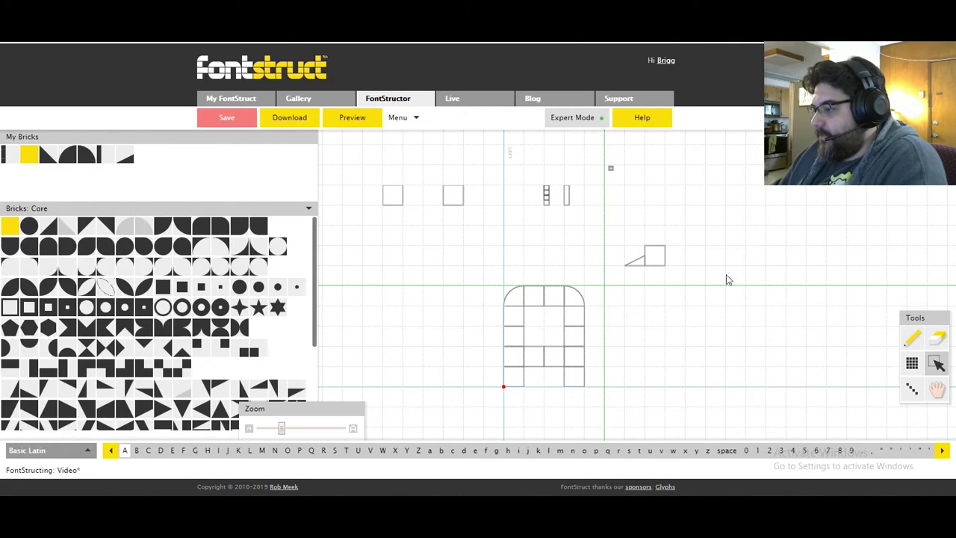
pyautogui.click(655, 256)
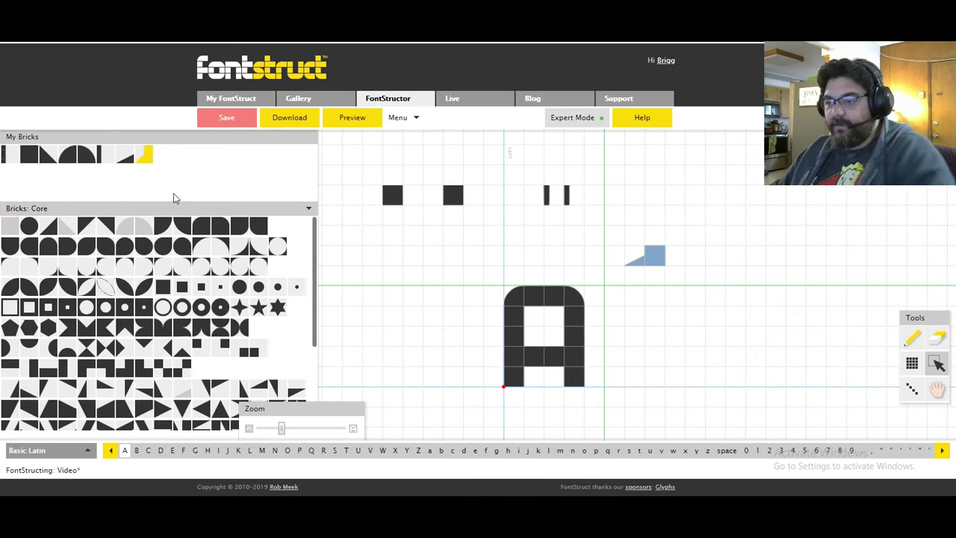
pyautogui.click(146, 154)
pyautogui.click(436, 233)
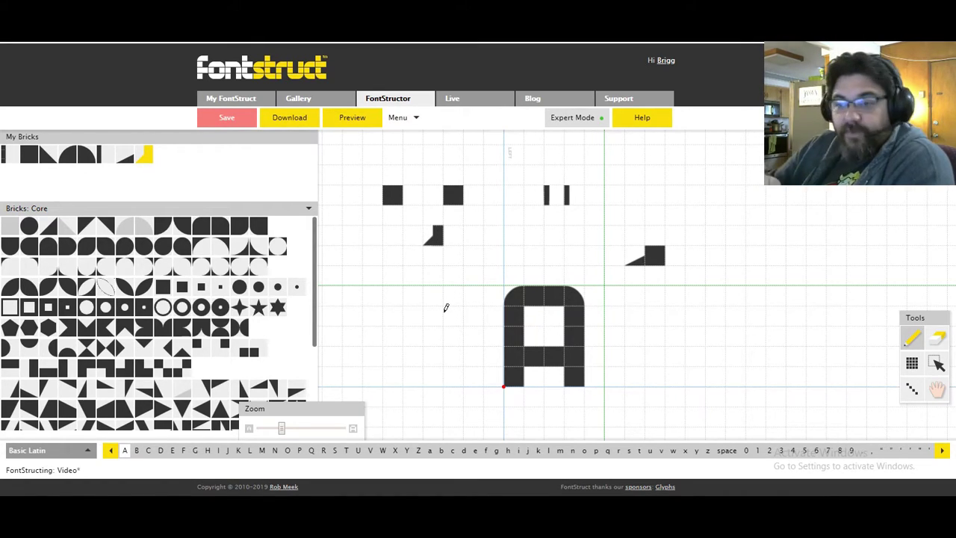
pyautogui.press('e')
pyautogui.moveTo(378, 183); pyautogui.dragTo(657, 265)
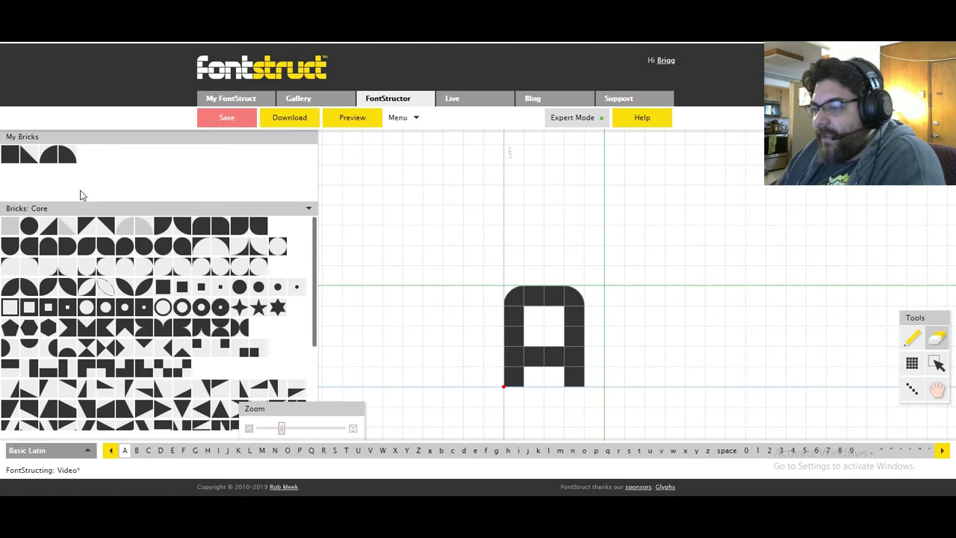
pyautogui.click(18, 228)
pyautogui.moveTo(393, 190)
pyautogui.mouseDown()
pyautogui.moveTo(448, 196)
pyautogui.moveTo(448, 255)
pyautogui.moveTo(395, 248)
pyautogui.moveTo(400, 215)
pyautogui.moveTo(433, 220)
pyautogui.moveTo(414, 234)
pyautogui.mouseUp()
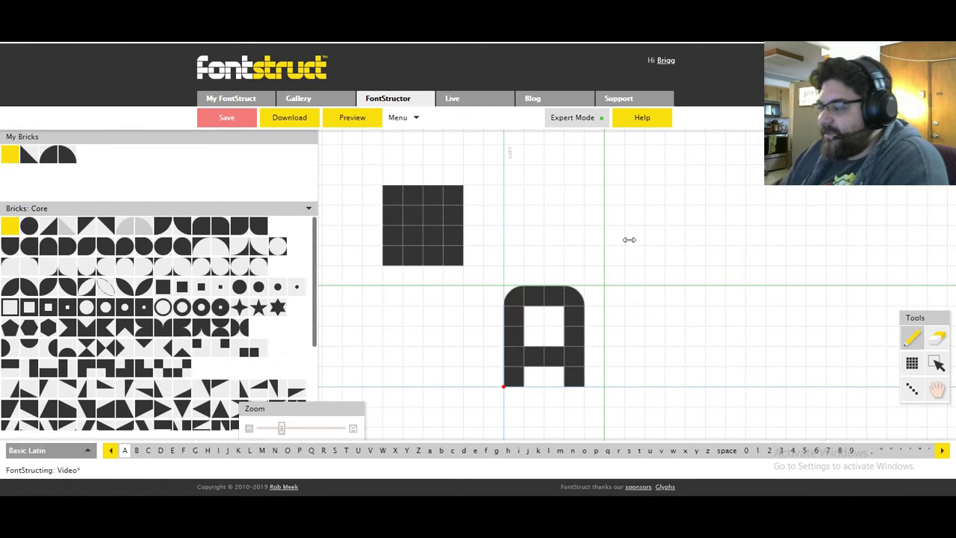
pyautogui.click(938, 337)
pyautogui.moveTo(381, 166); pyautogui.dragTo(482, 269)
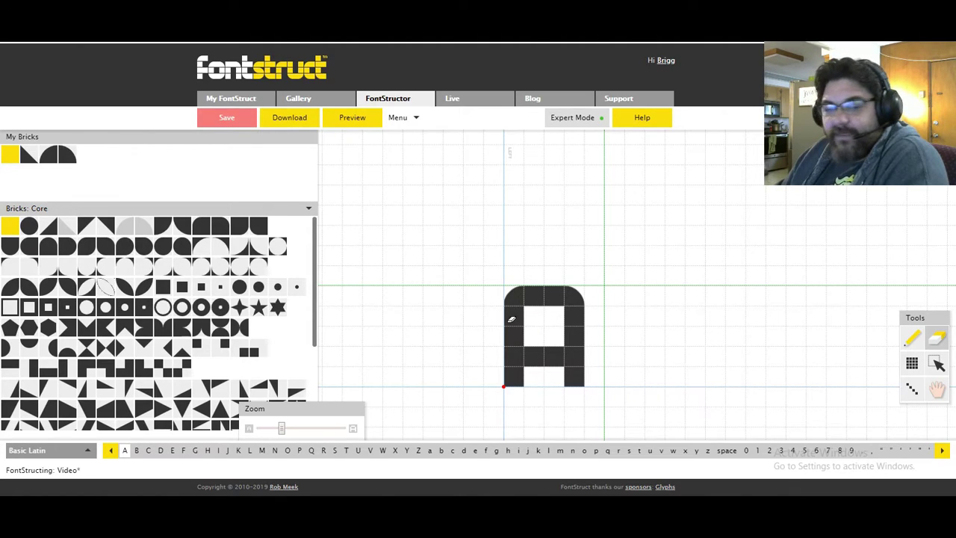
pyautogui.click(912, 338)
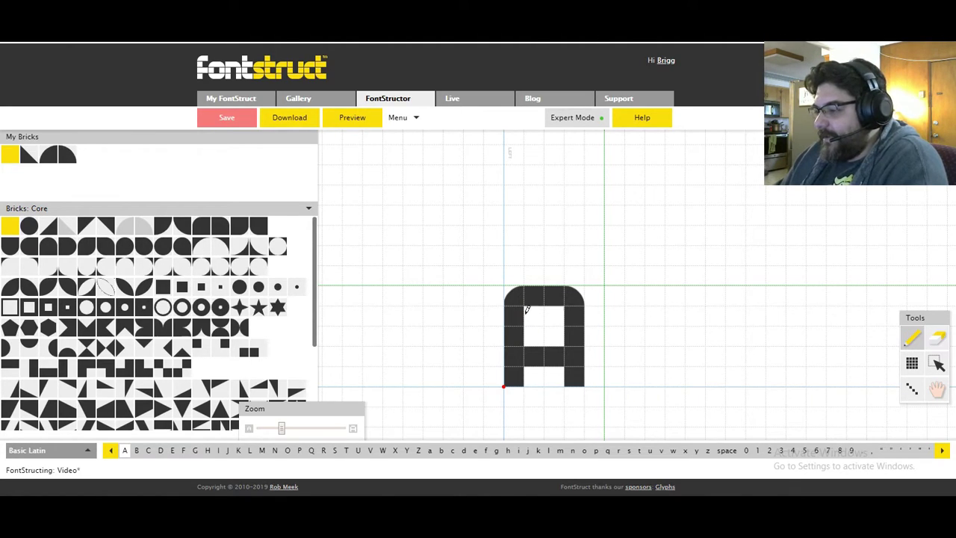
pyautogui.moveTo(517, 189)
pyautogui.mouseDown()
pyautogui.moveTo(578, 190)
pyautogui.moveTo(572, 249)
pyautogui.moveTo(514, 236)
pyautogui.moveTo(553, 231)
pyautogui.moveTo(533, 235)
pyautogui.mouseUp()
pyautogui.click(937, 338)
pyautogui.moveTo(490, 188)
pyautogui.mouseDown()
pyautogui.moveTo(546, 229)
pyautogui.moveTo(636, 267)
pyautogui.mouseUp()
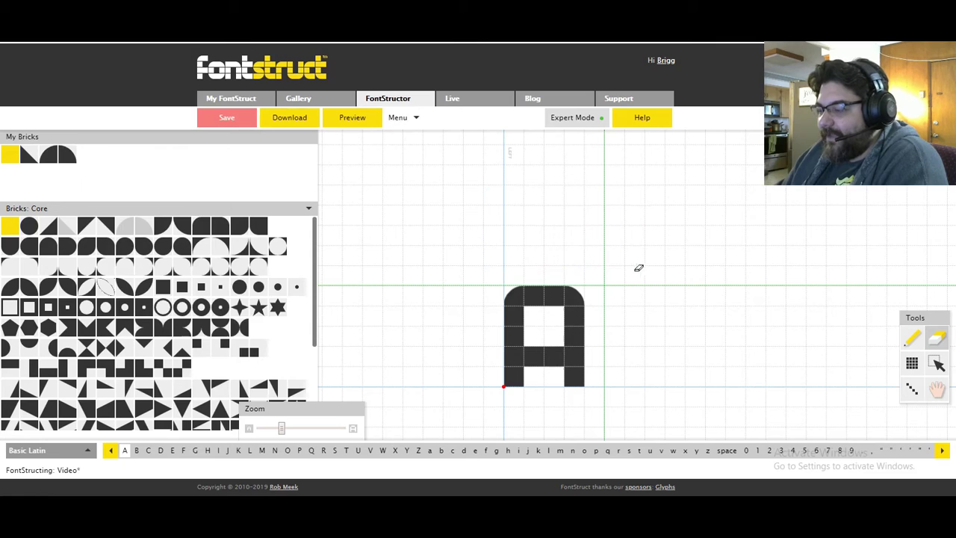
# Step: Save the Video FontStruction
pyautogui.click(218, 130)
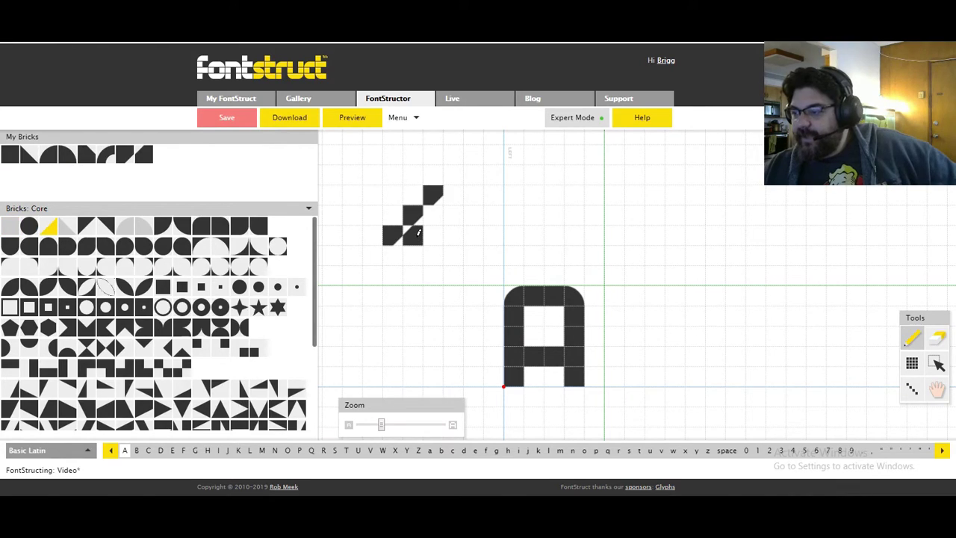
# Step: Place triangle bricks along a diagonal and in the block's right column
pyautogui.click(419, 233)
pyautogui.click(439, 217)
pyautogui.click(451, 195)
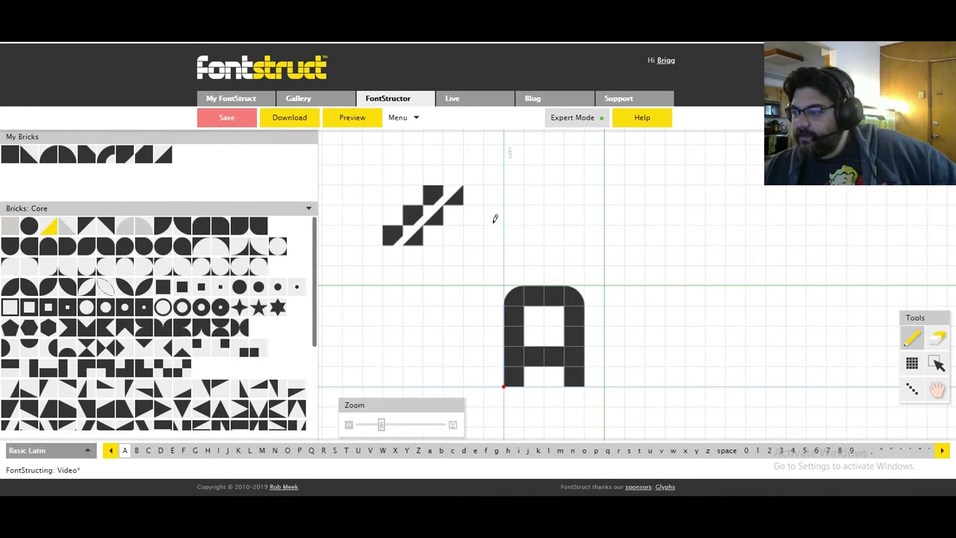
pyautogui.click(451, 217)
pyautogui.click(449, 237)
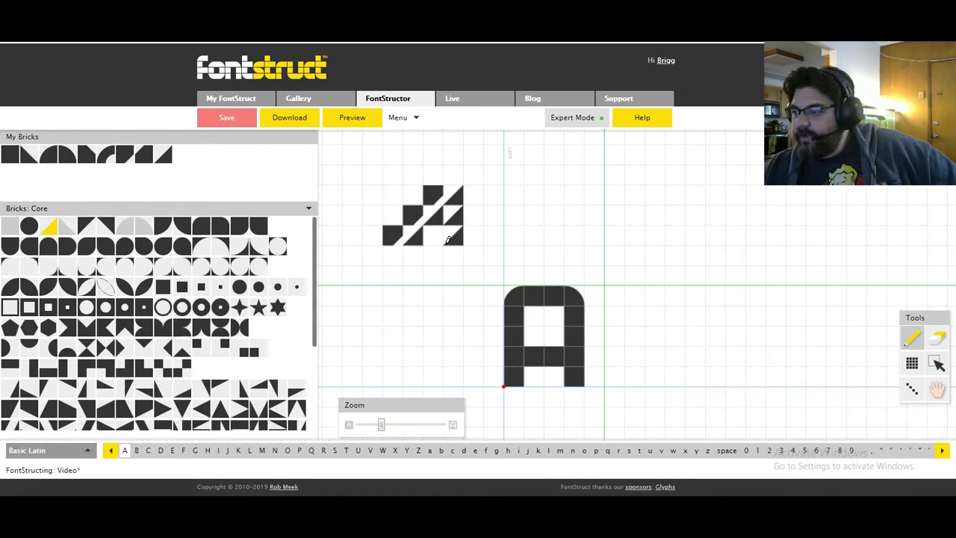
# Step: Fill the right column, left column, upper-left cell and top row with square bricks
pyautogui.click(10, 226)
pyautogui.moveTo(449, 216)
pyautogui.mouseDown()
pyautogui.moveTo(451, 236)
pyautogui.moveTo(433, 236)
pyautogui.mouseUp()
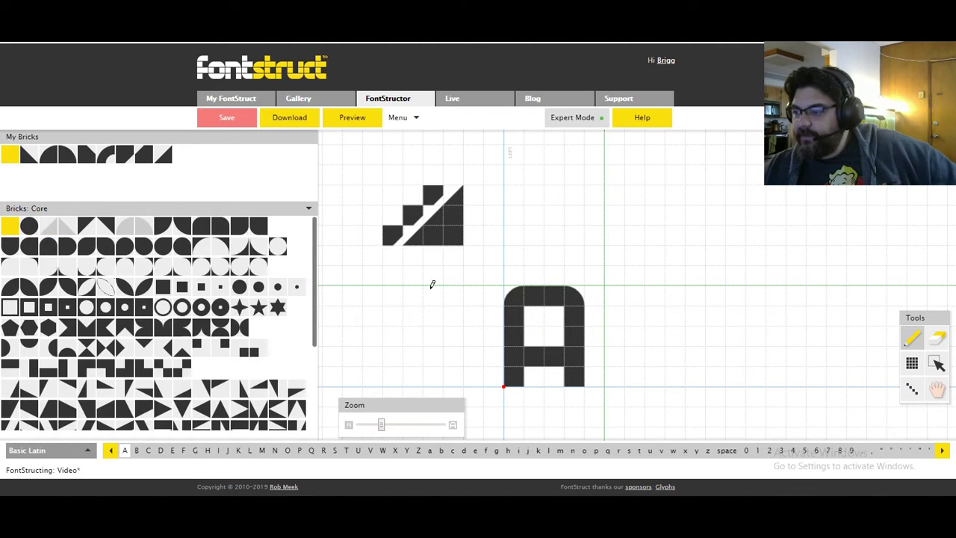
pyautogui.click(412, 196)
pyautogui.click(392, 195)
pyautogui.click(393, 216)
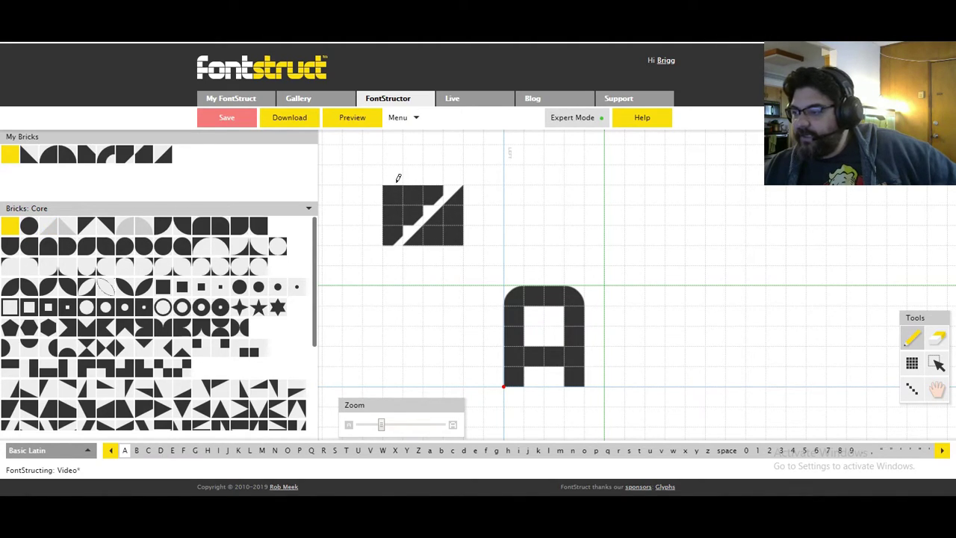
pyautogui.moveTo(397, 177); pyautogui.dragTo(434, 173)
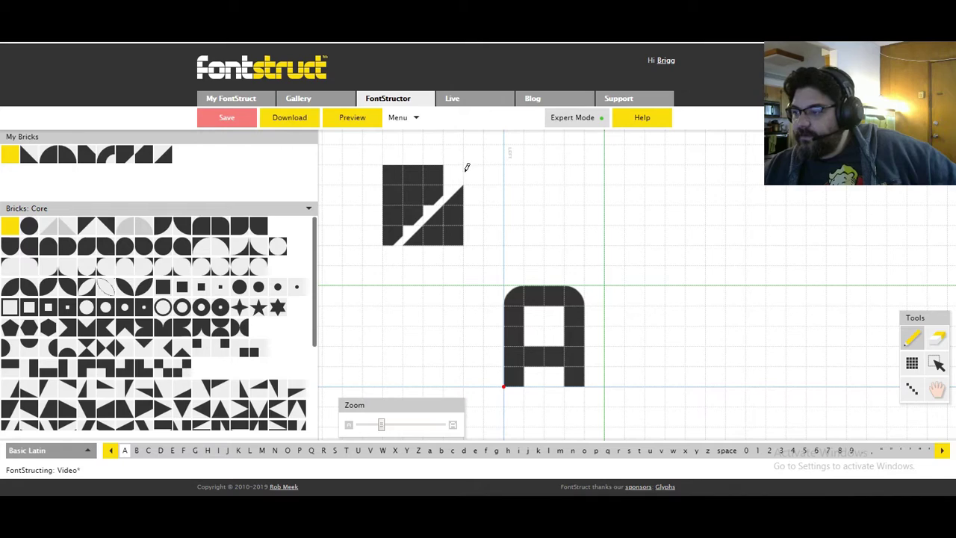
# Step: Add a diagonal brick in the top-right cell to complete the white slash
pyautogui.scroll(-3, 51, 346)
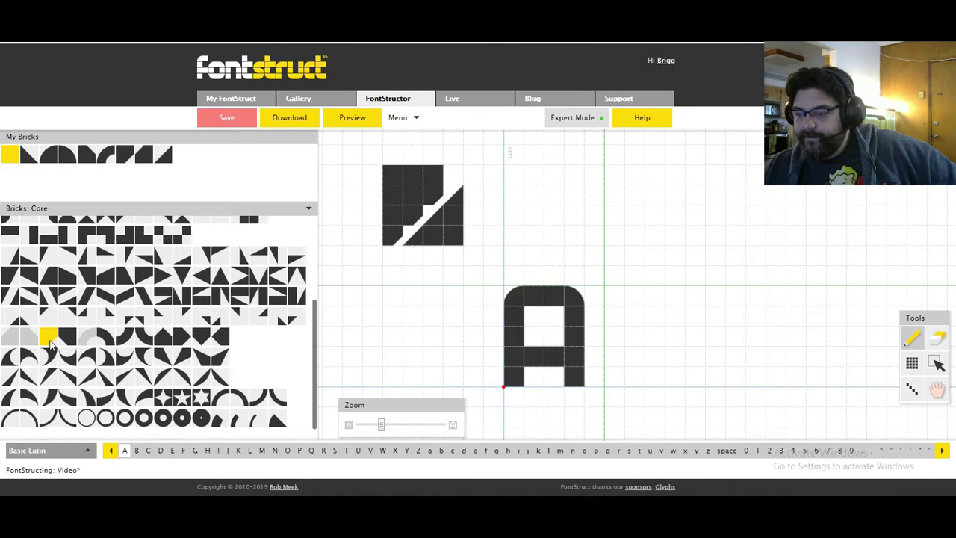
pyautogui.click(49, 340)
pyautogui.click(455, 176)
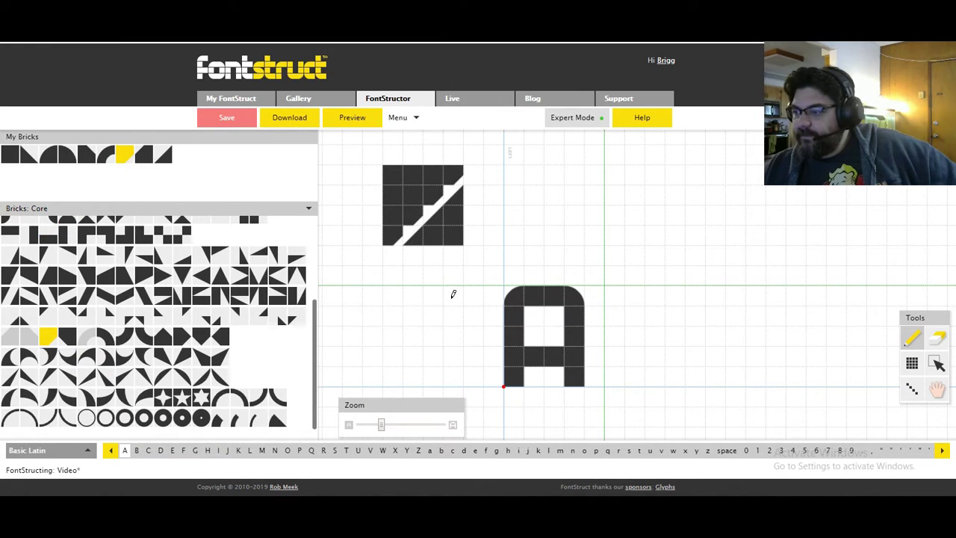
pyautogui.click(77, 322)
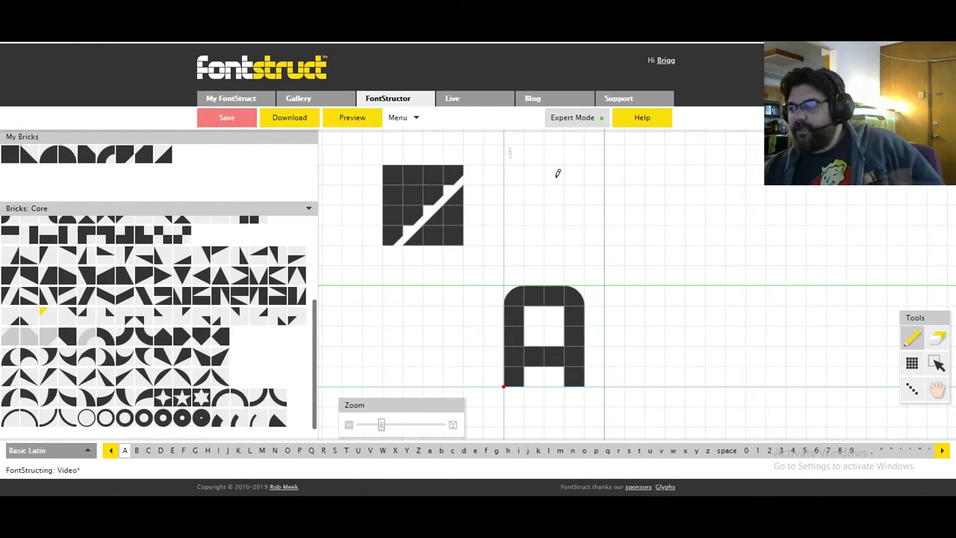
pyautogui.press('e')
pyautogui.press('p')
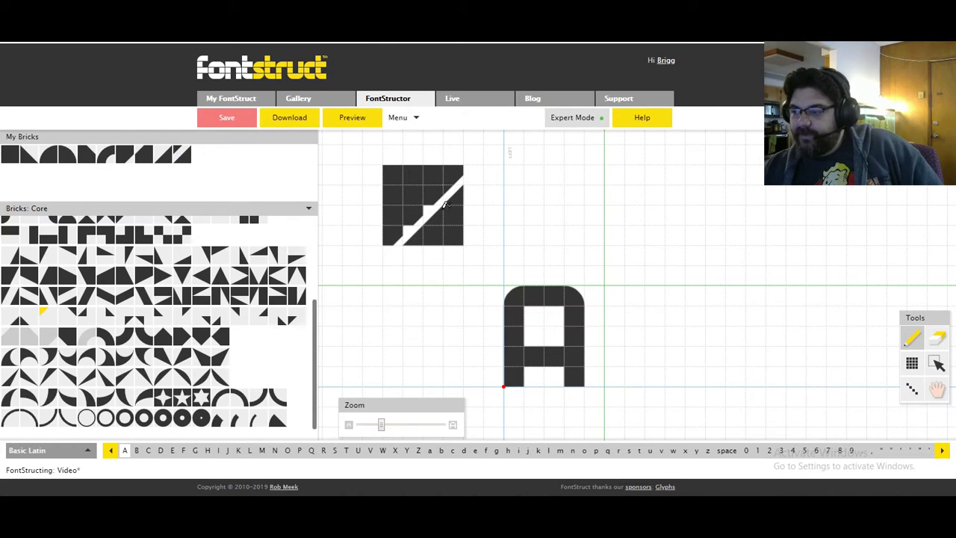
pyautogui.click(938, 363)
pyautogui.moveTo(398, 175); pyautogui.dragTo(460, 230)
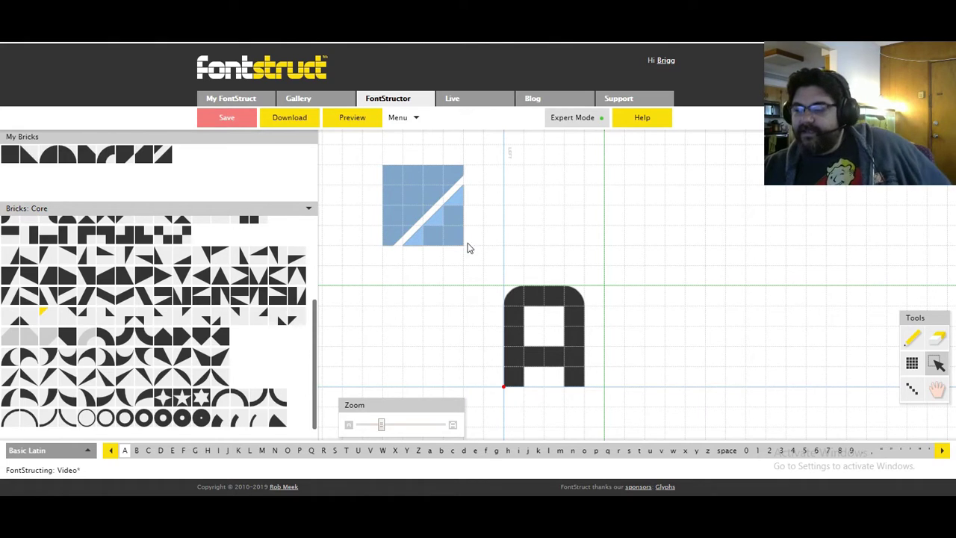
pyautogui.click(525, 252)
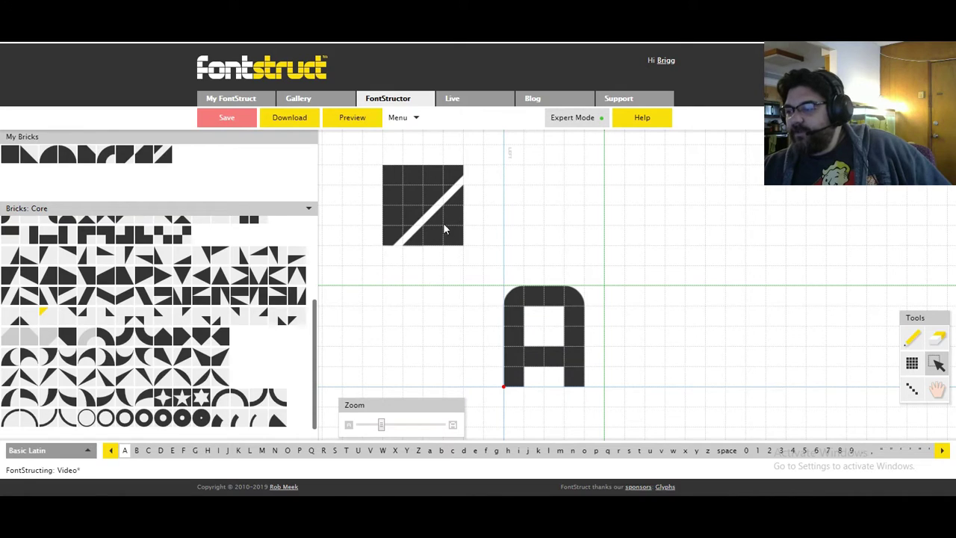
pyautogui.scroll(5, 47, 226)
# Step: Repaint the top block's diagonal with different core bricks
pyautogui.click(47, 226)
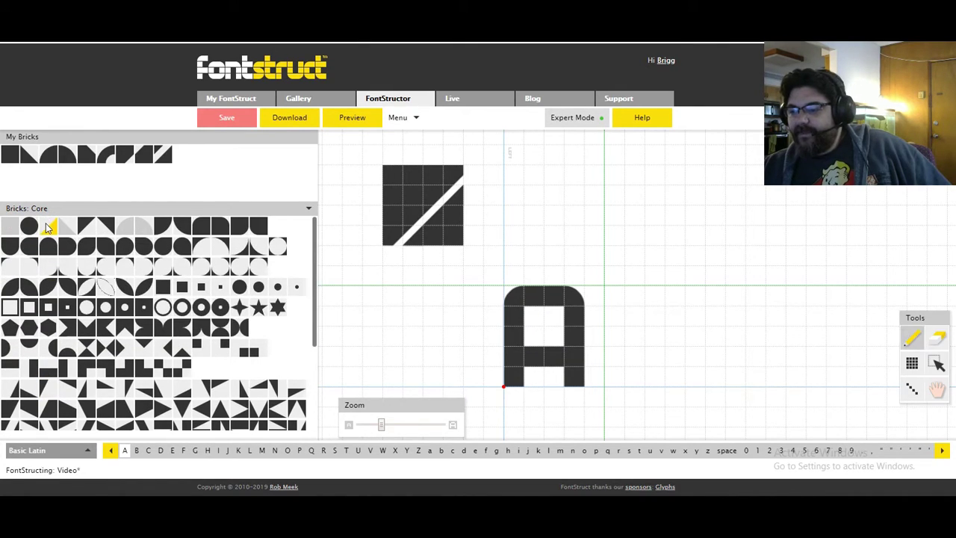
pyautogui.moveTo(407, 233); pyautogui.dragTo(459, 193)
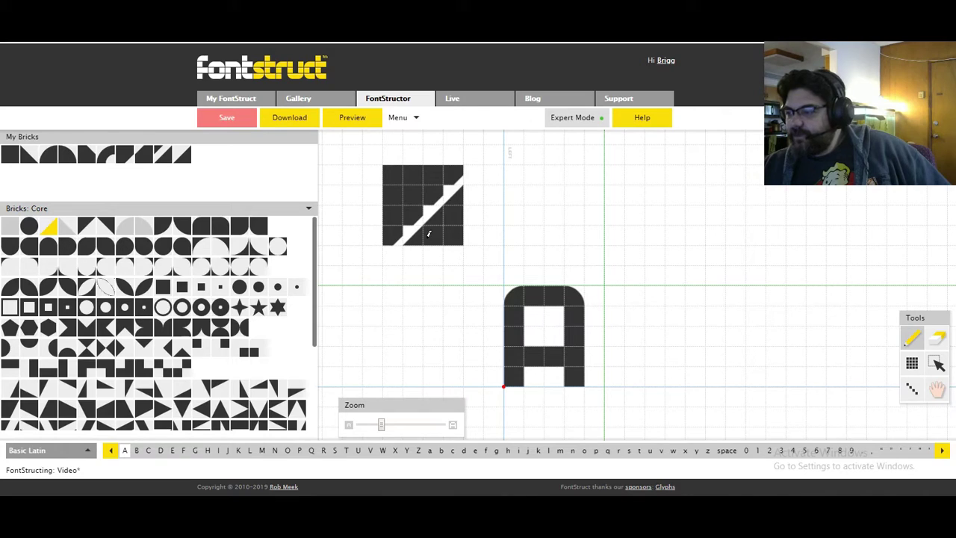
pyautogui.click(97, 271)
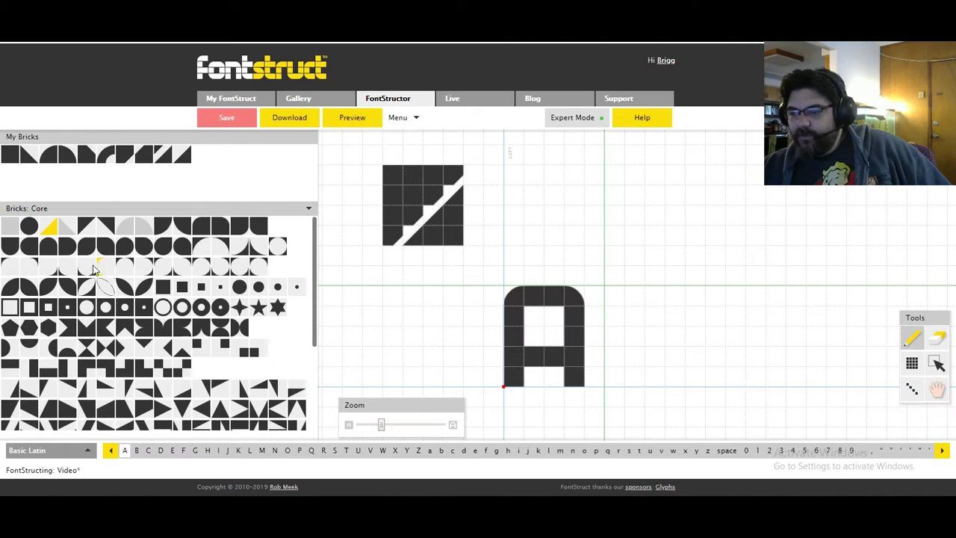
pyautogui.scroll(-3, 67, 250)
pyautogui.click(444, 231)
# Step: Add a corner brick in the block's top-right and a small triangle left of the A
pyautogui.scroll(5, 52, 239)
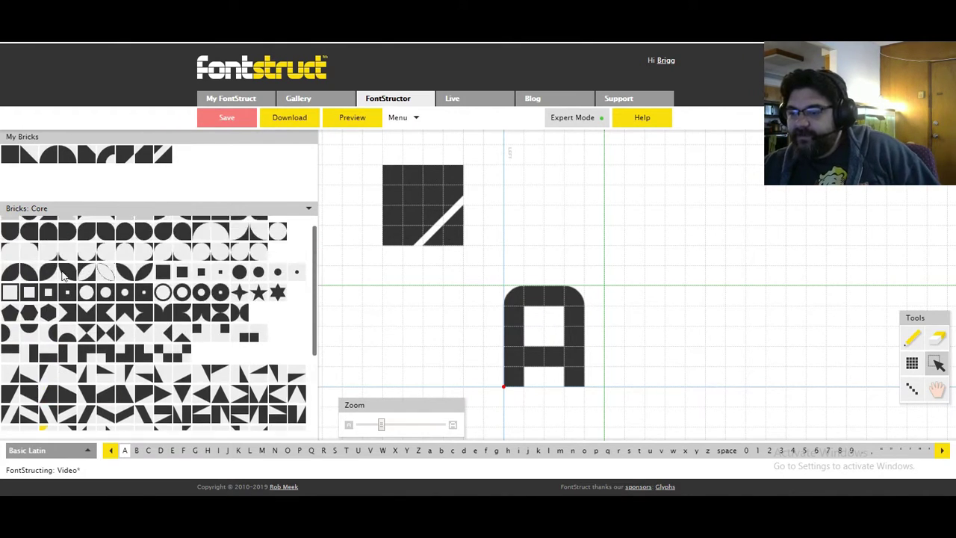
pyautogui.click(48, 228)
pyautogui.click(452, 212)
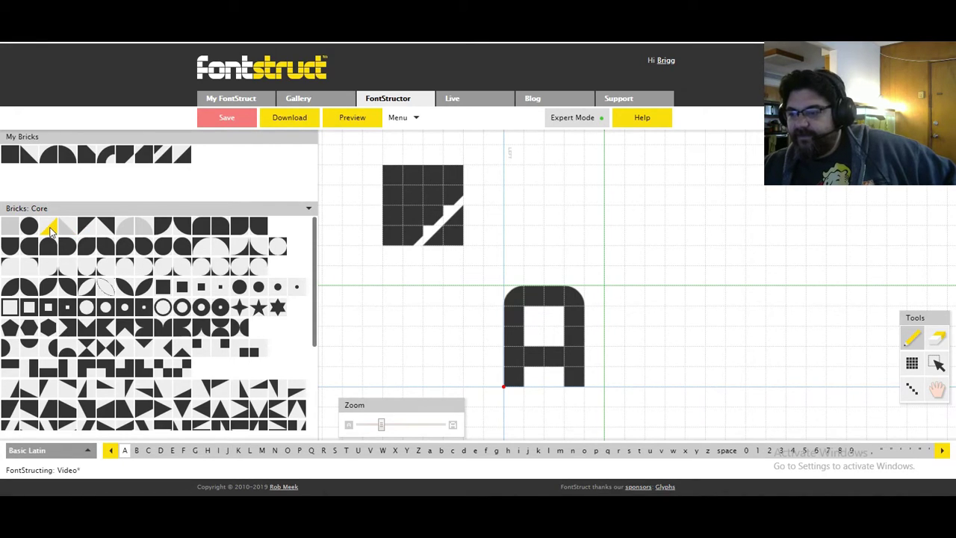
pyautogui.click(416, 291)
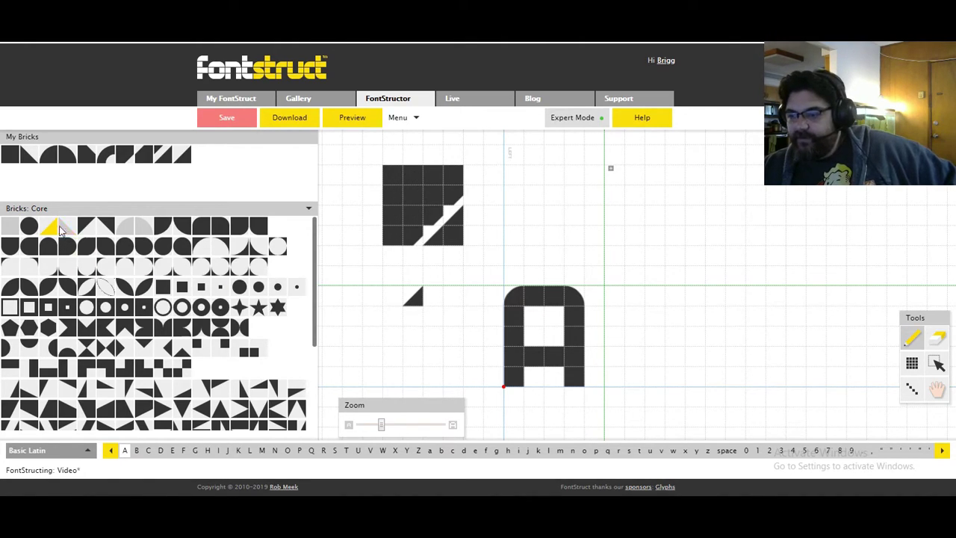
# Step: Build a 2x2 block from a square and stepped core bricks above the triangle
pyautogui.click(9, 227)
pyautogui.click(392, 274)
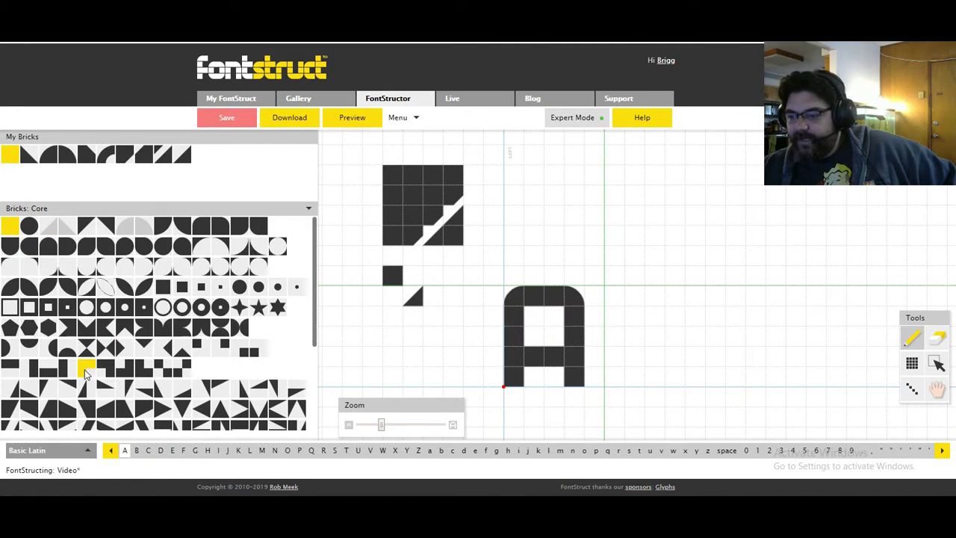
pyautogui.click(87, 368)
pyautogui.click(413, 274)
pyautogui.click(393, 294)
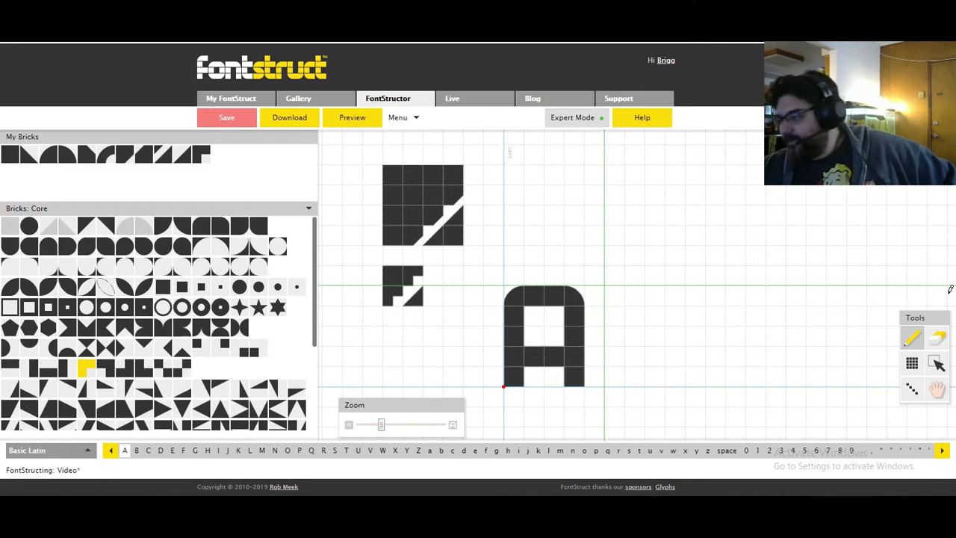
# Step: Save the 2x2 group as a new custom brick and stamp it below the block
pyautogui.click(938, 366)
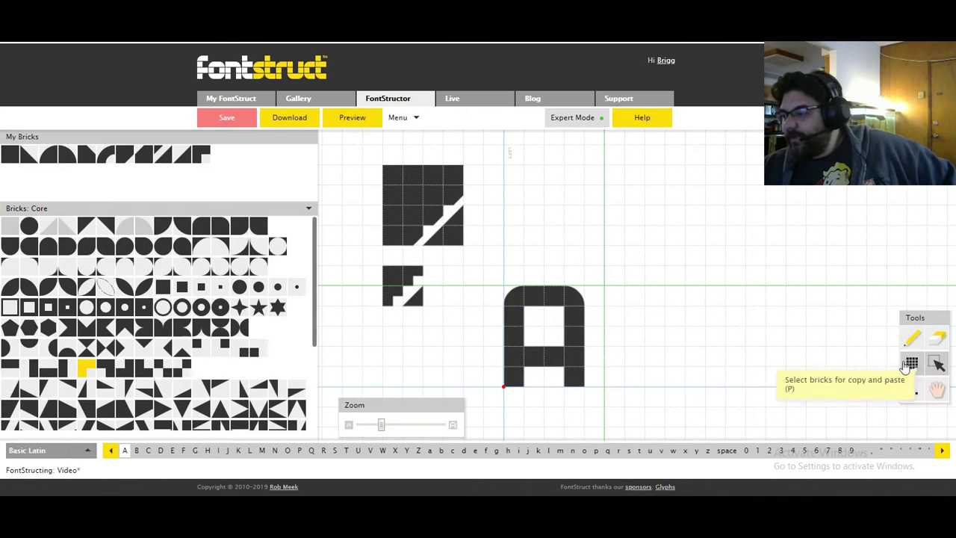
pyautogui.moveTo(392, 275); pyautogui.dragTo(415, 298)
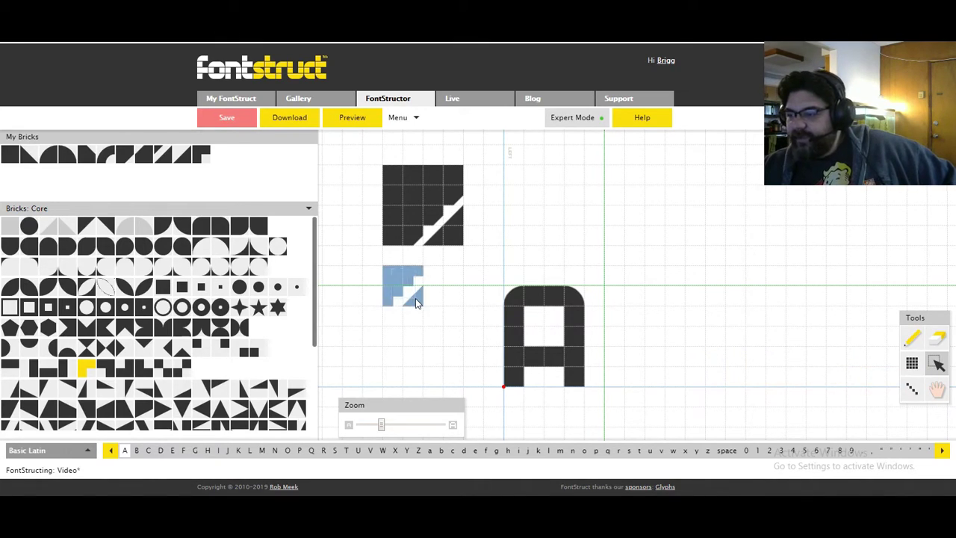
pyautogui.hotkey('ctrl', 'c')
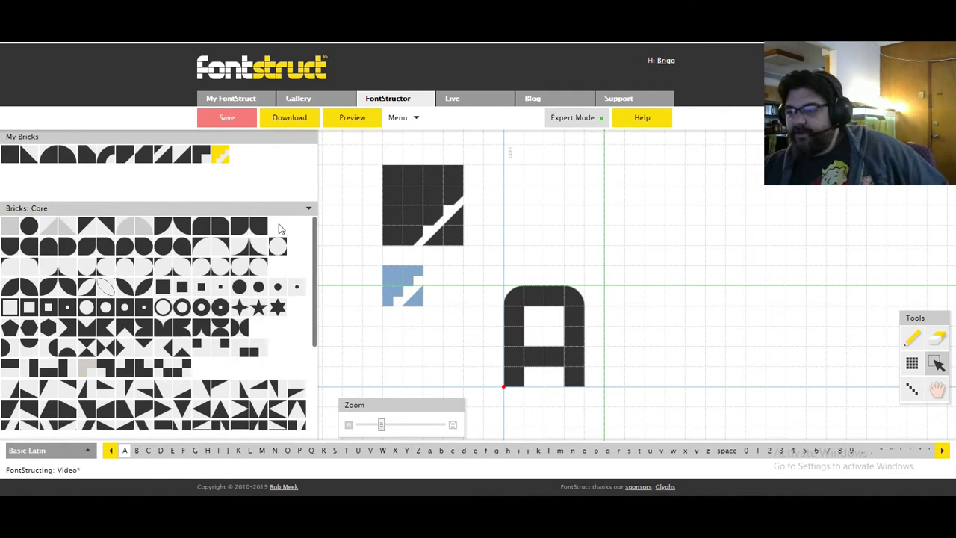
pyautogui.click(224, 156)
pyautogui.click(384, 330)
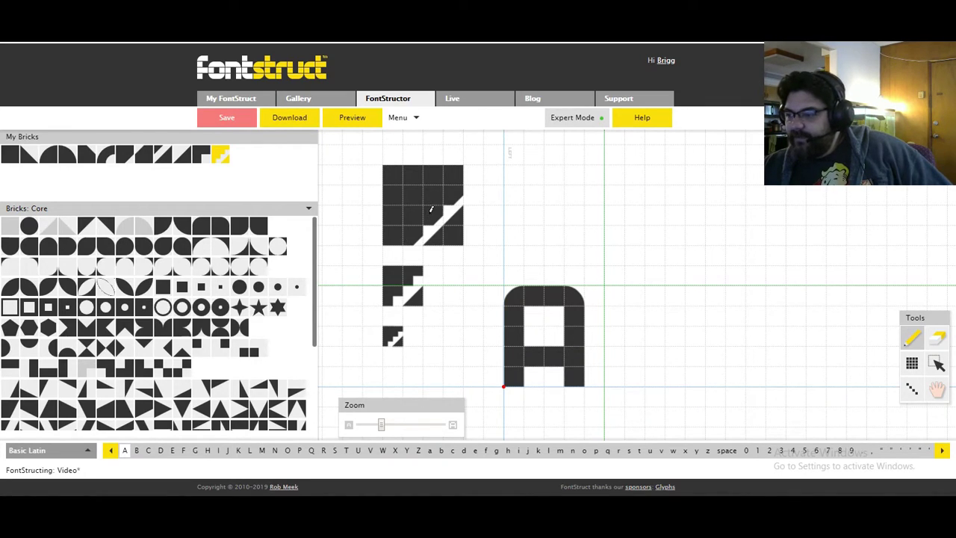
# Step: Erase the two diagonal stripe bricks and cells in the top block's first two rows
pyautogui.click(938, 338)
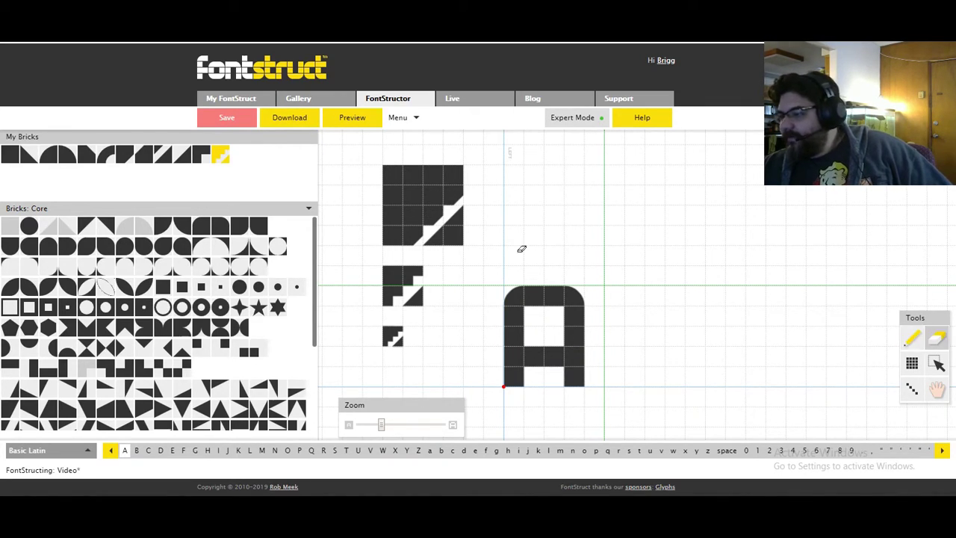
pyautogui.click(453, 215)
pyautogui.click(433, 235)
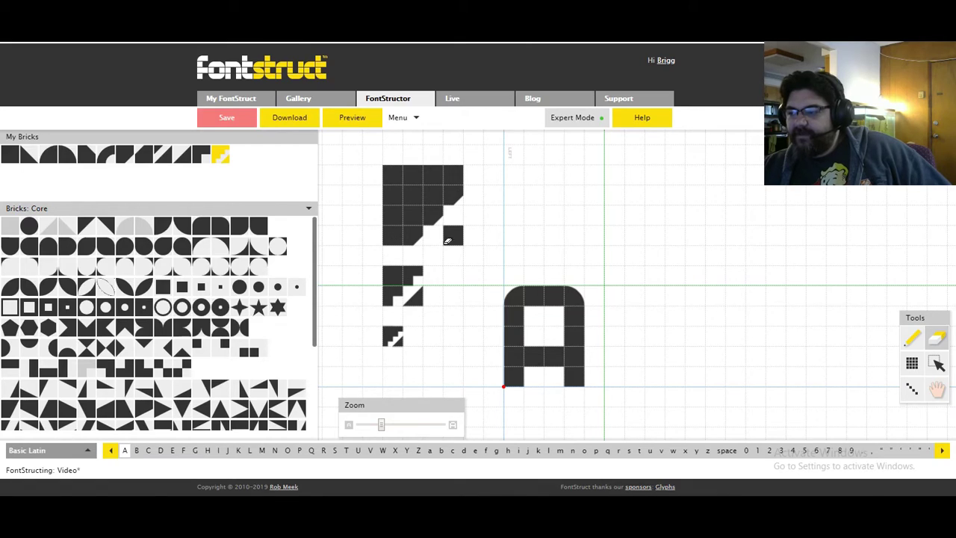
pyautogui.click(394, 193)
pyautogui.click(411, 189)
pyautogui.click(414, 175)
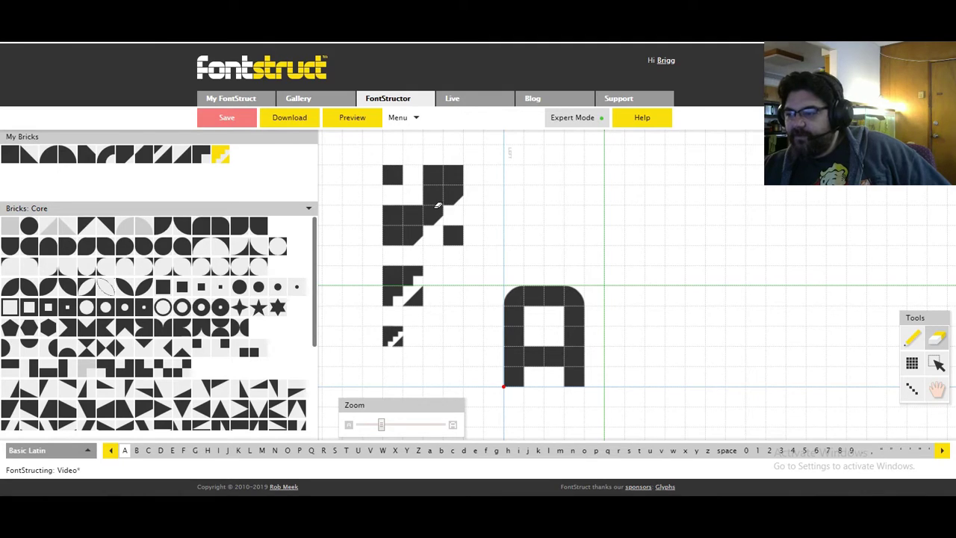
# Step: Erase more top-block cells, including the first cell of the fourth row
pyautogui.click(438, 192)
pyautogui.click(438, 175)
pyautogui.click(452, 172)
pyautogui.click(413, 214)
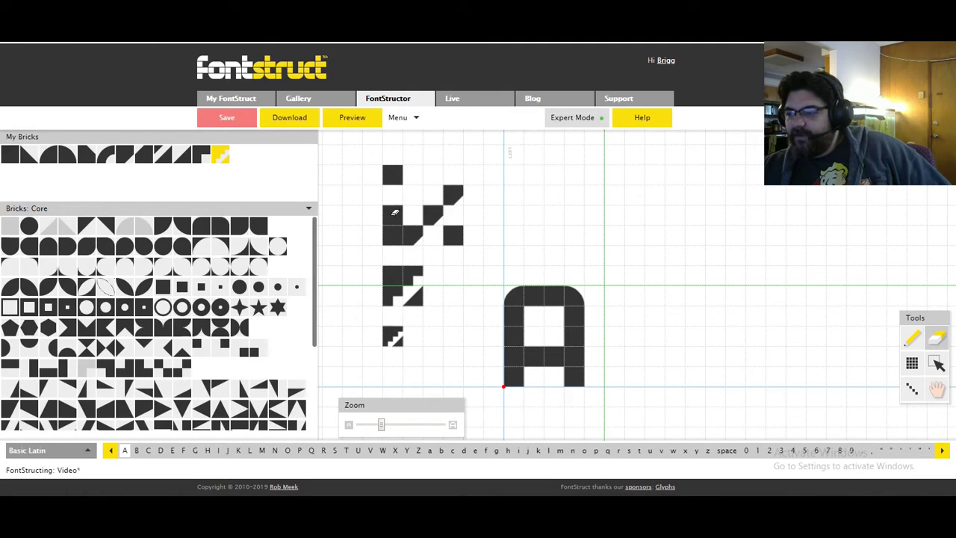
pyautogui.click(395, 212)
pyautogui.click(392, 237)
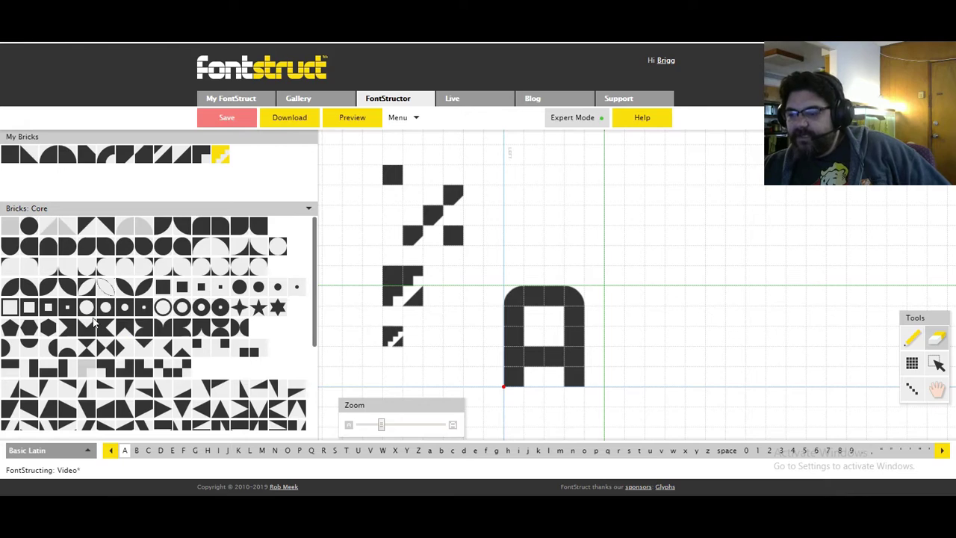
# Step: Add a diagonal staircase brick, erase the bottom-right square, and select the remaining shape
pyautogui.scroll(-5, 86, 325)
pyautogui.click(41, 315)
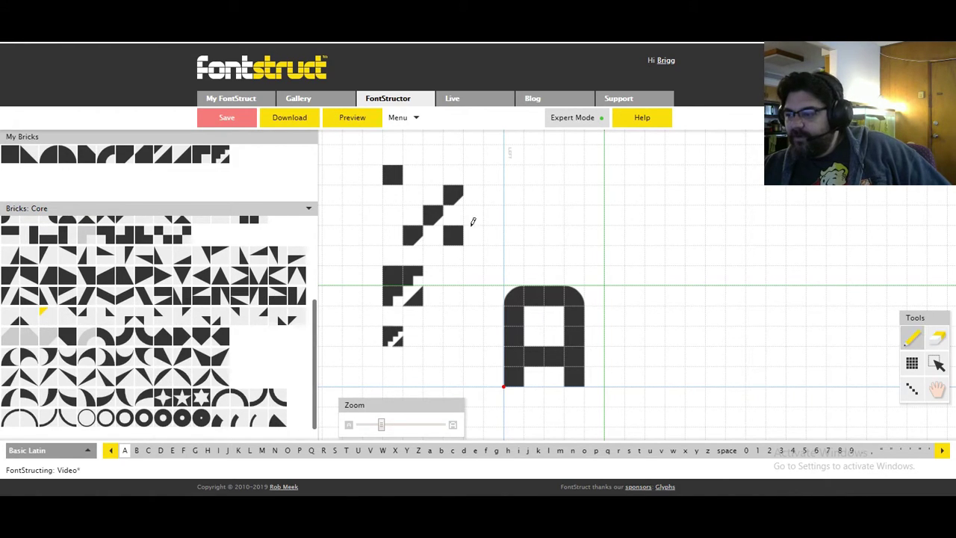
pyautogui.click(431, 224)
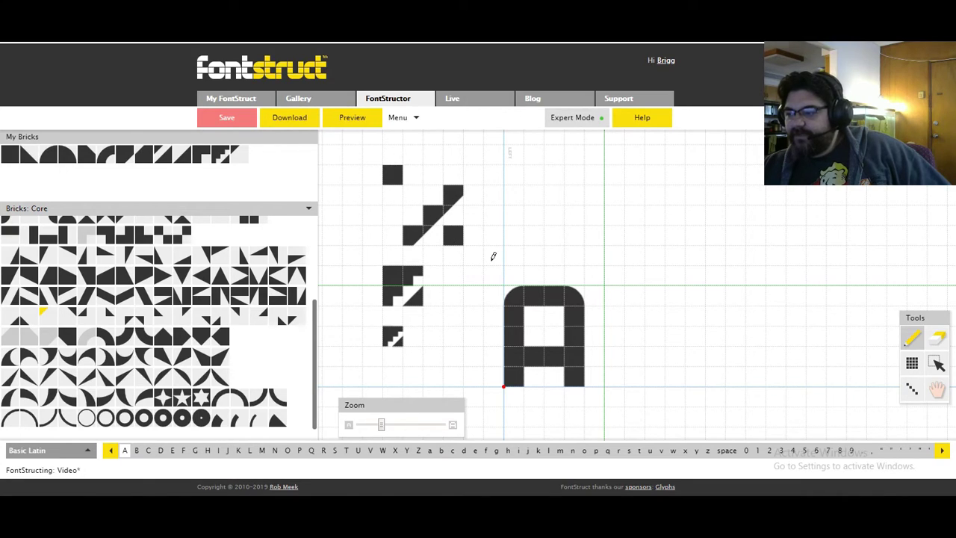
pyautogui.click(937, 338)
pyautogui.click(453, 237)
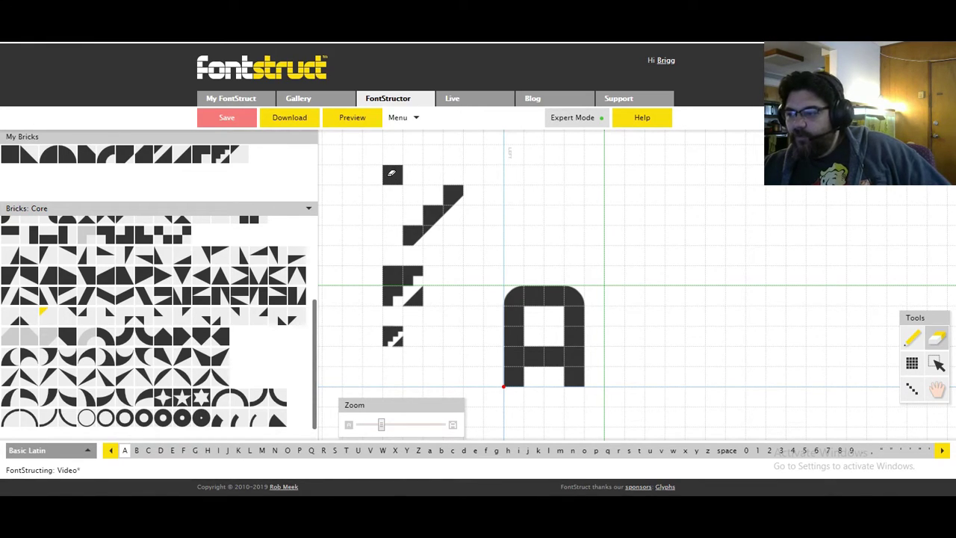
pyautogui.click(937, 364)
pyautogui.moveTo(389, 176); pyautogui.dragTo(450, 238)
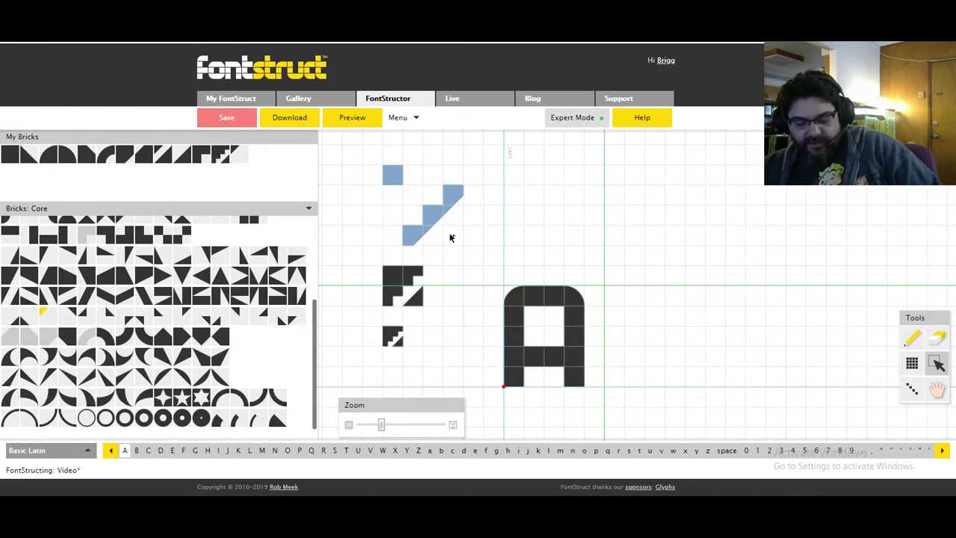
# Step: Add the square-and-staircase selection to My Bricks and stamp a copy left of the A
pyautogui.hotkey('ctrl', 'c')
pyautogui.moveTo(266, 153)
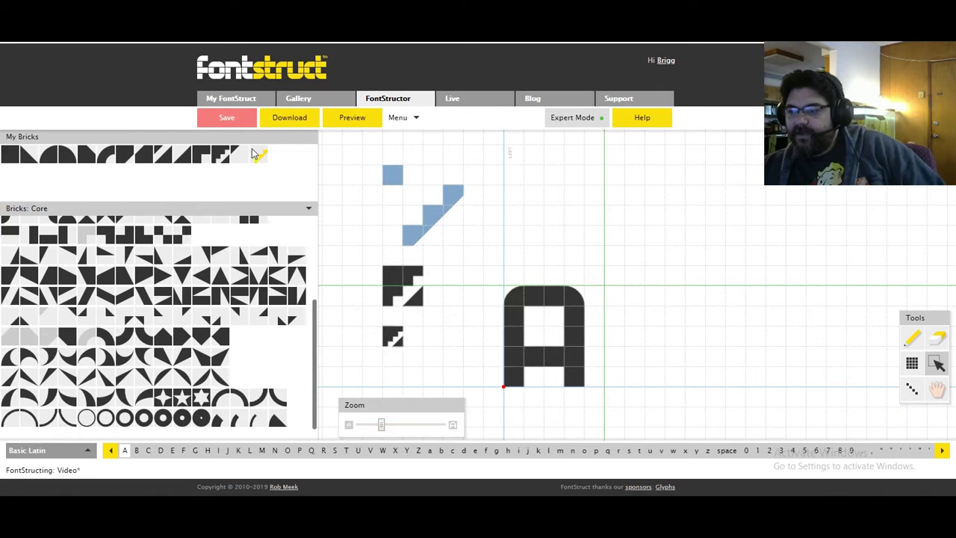
pyautogui.click(258, 154)
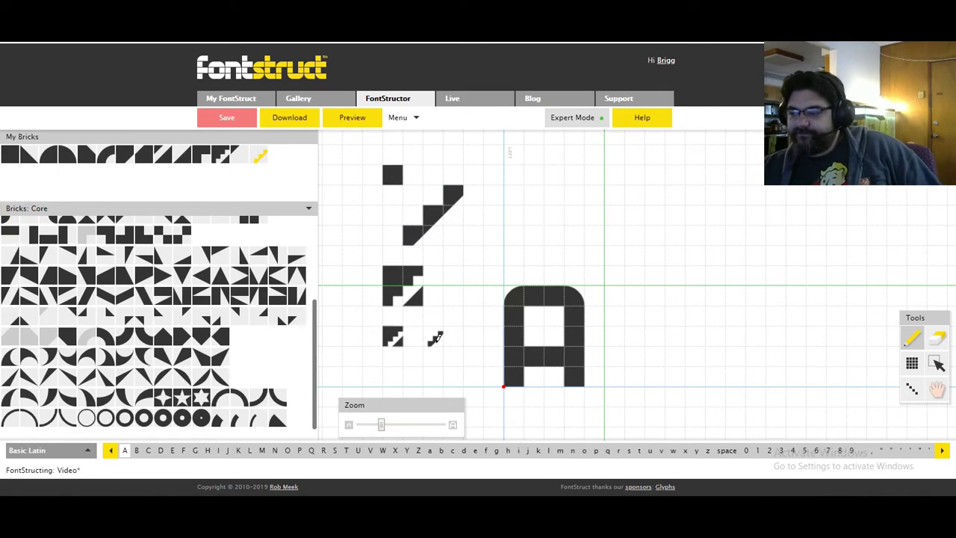
pyautogui.press('e')
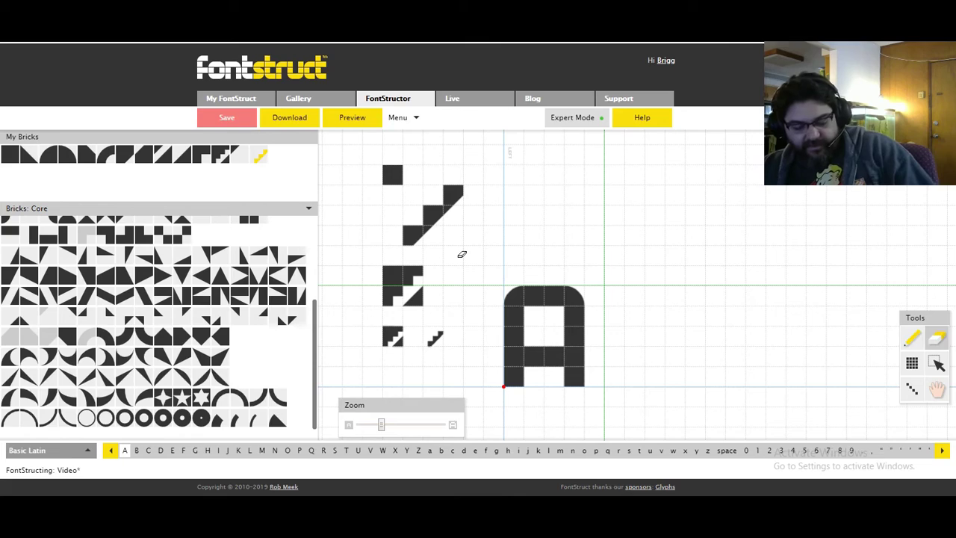
pyautogui.press('p')
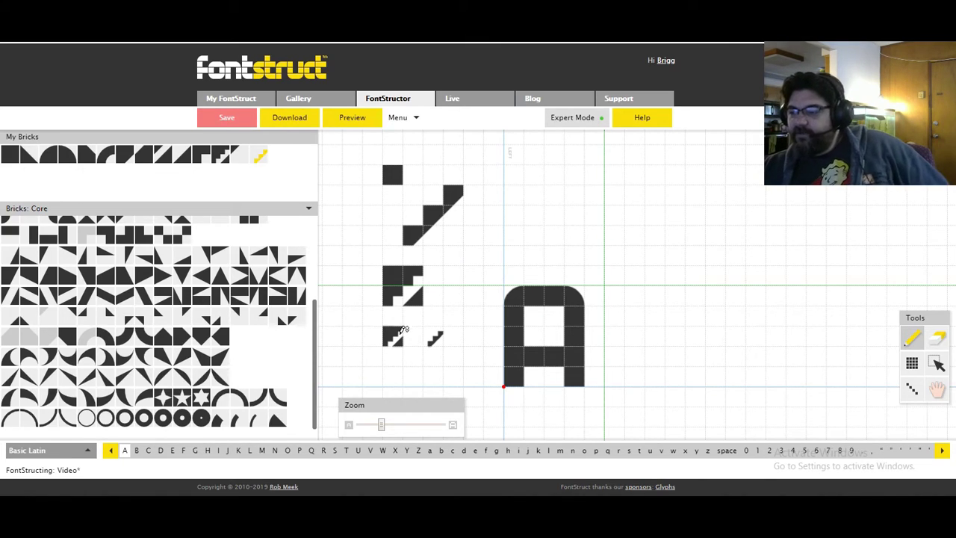
pyautogui.press('e')
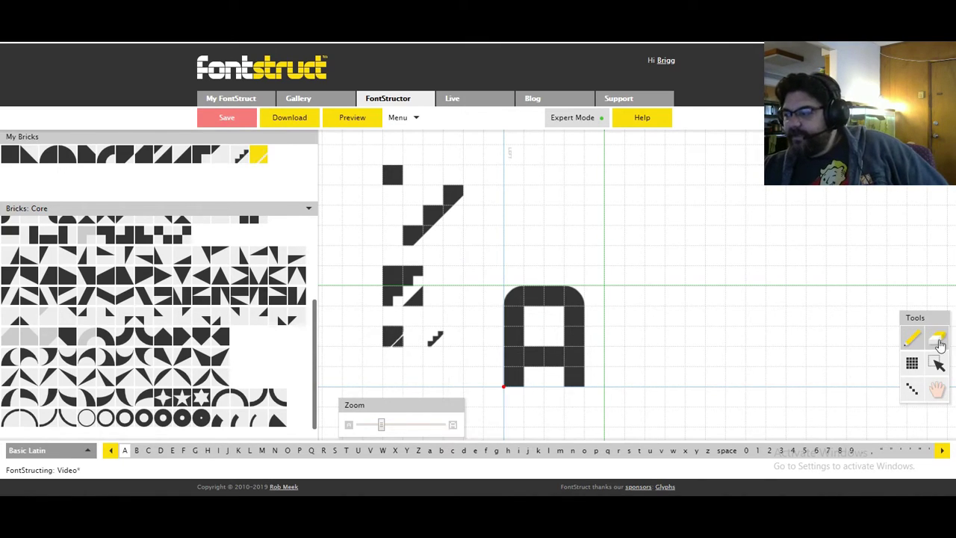
pyautogui.scroll(1, 403, 366)
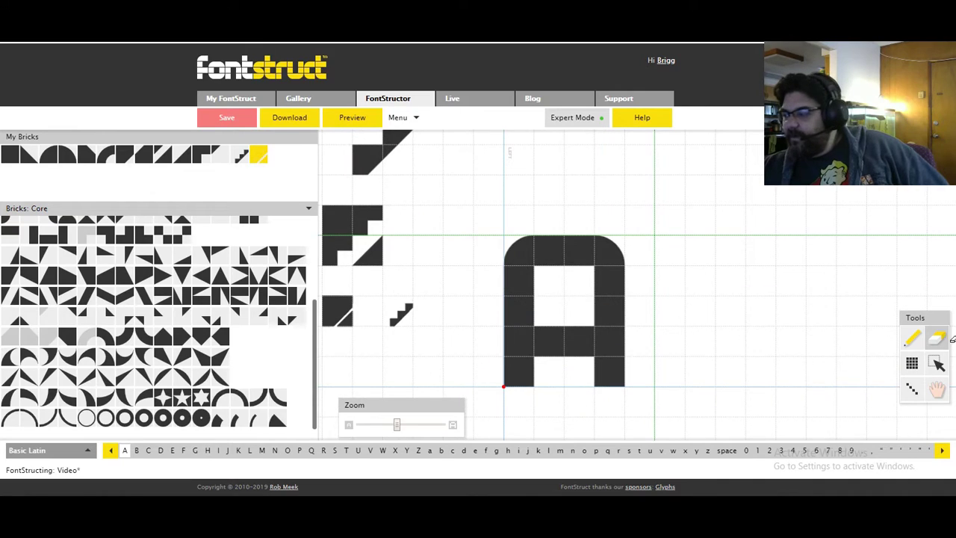
pyautogui.click(938, 391)
pyautogui.moveTo(378, 348); pyautogui.dragTo(489, 341)
pyautogui.scroll(2, 488, 341)
pyautogui.moveTo(396, 322); pyautogui.dragTo(608, 352)
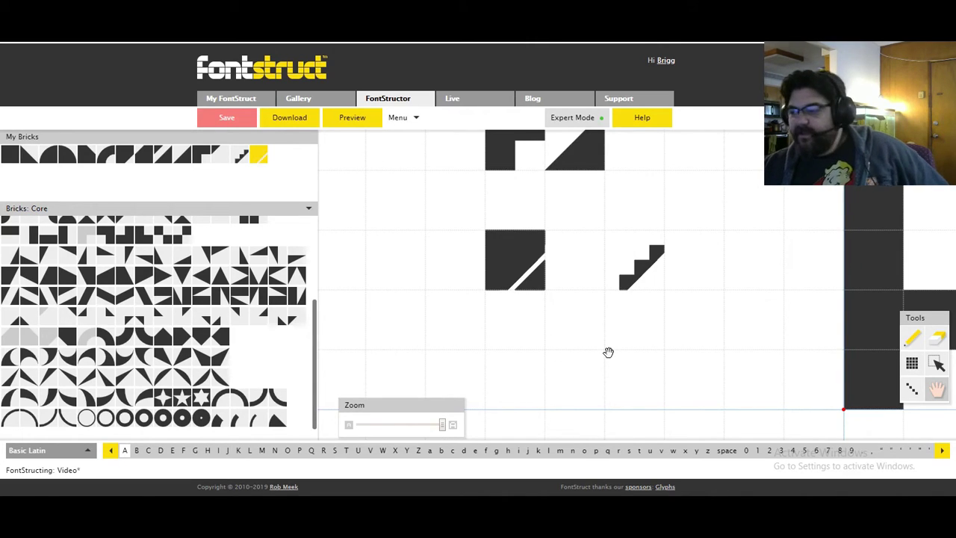
pyautogui.scroll(-3, 620, 332)
pyautogui.moveTo(636, 336); pyautogui.dragTo(422, 316)
pyautogui.moveTo(576, 239); pyautogui.dragTo(615, 243)
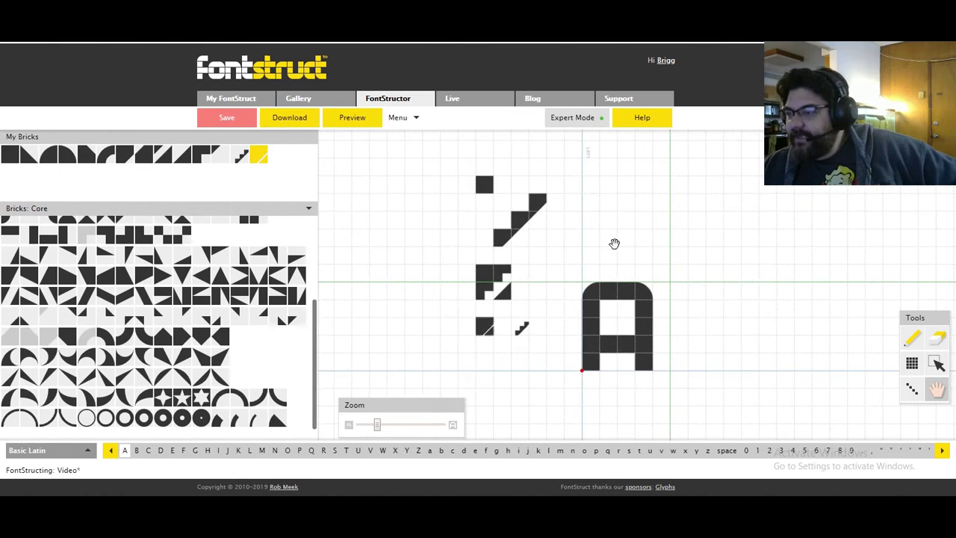